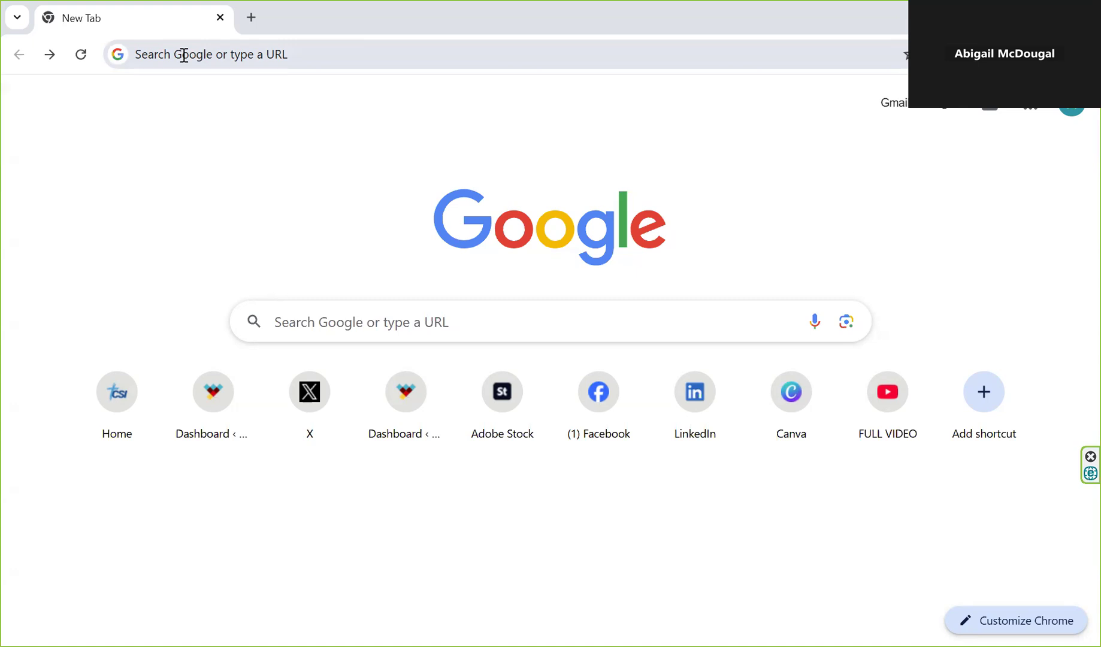
Go to canva.com and bring up the sign-up form for continuing with an email address
type("ca")
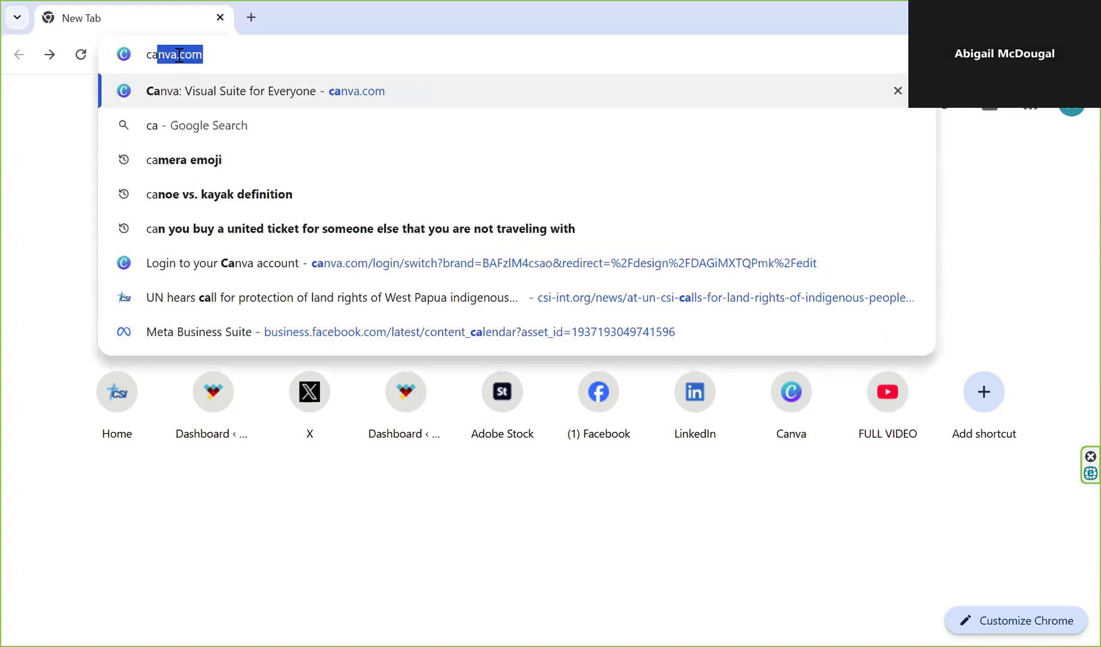
key("Return")
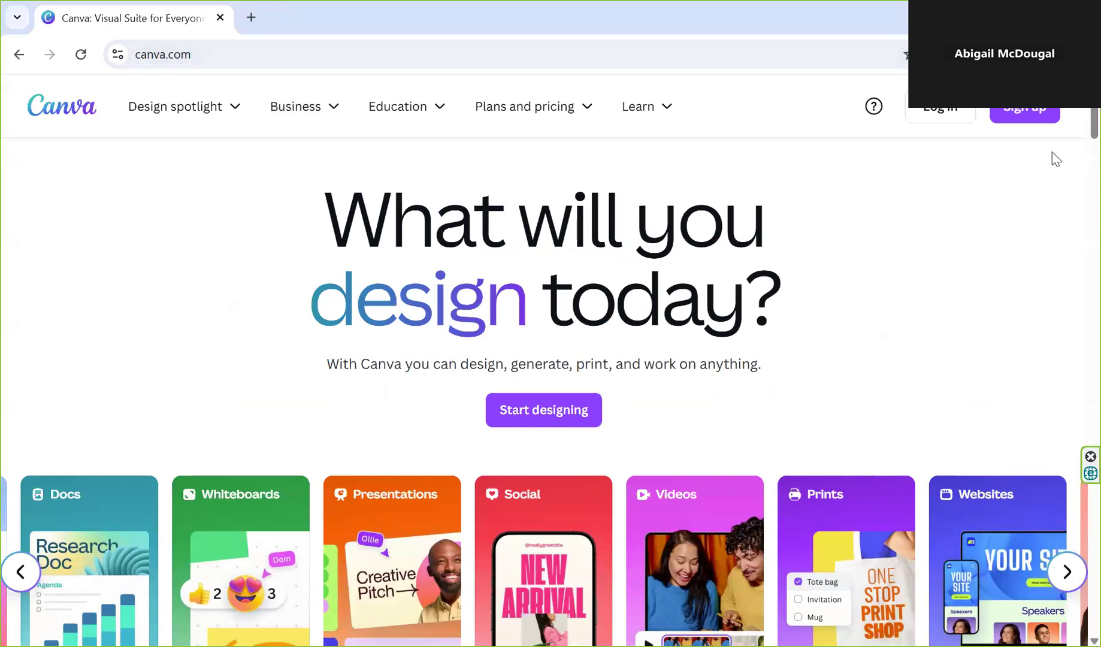
left_click(1014, 117)
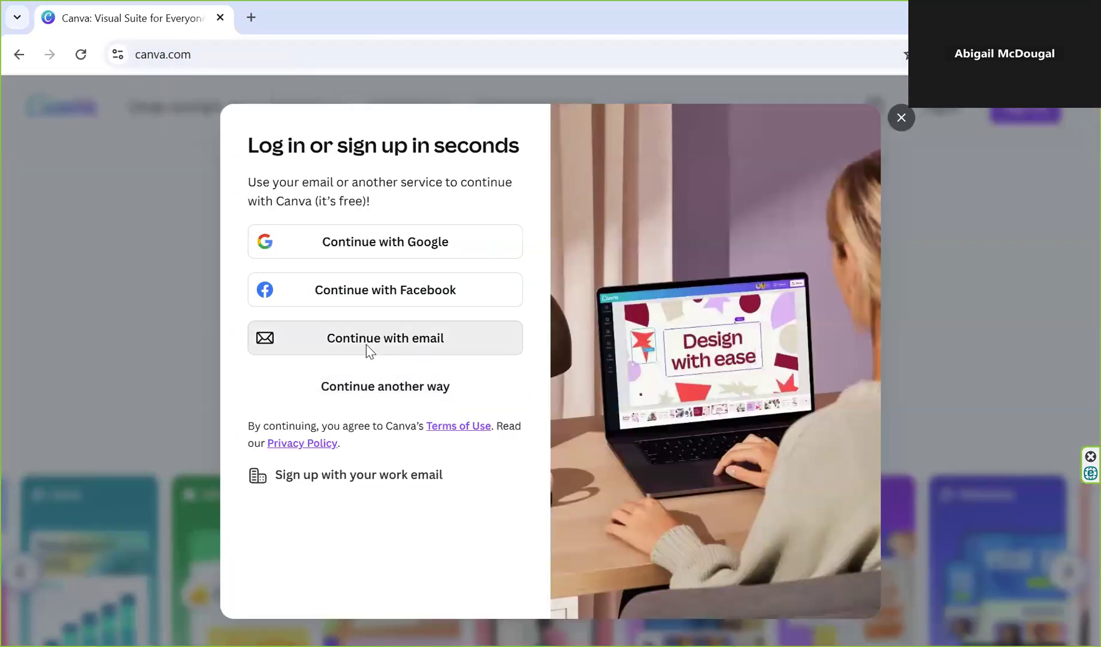
left_click(366, 346)
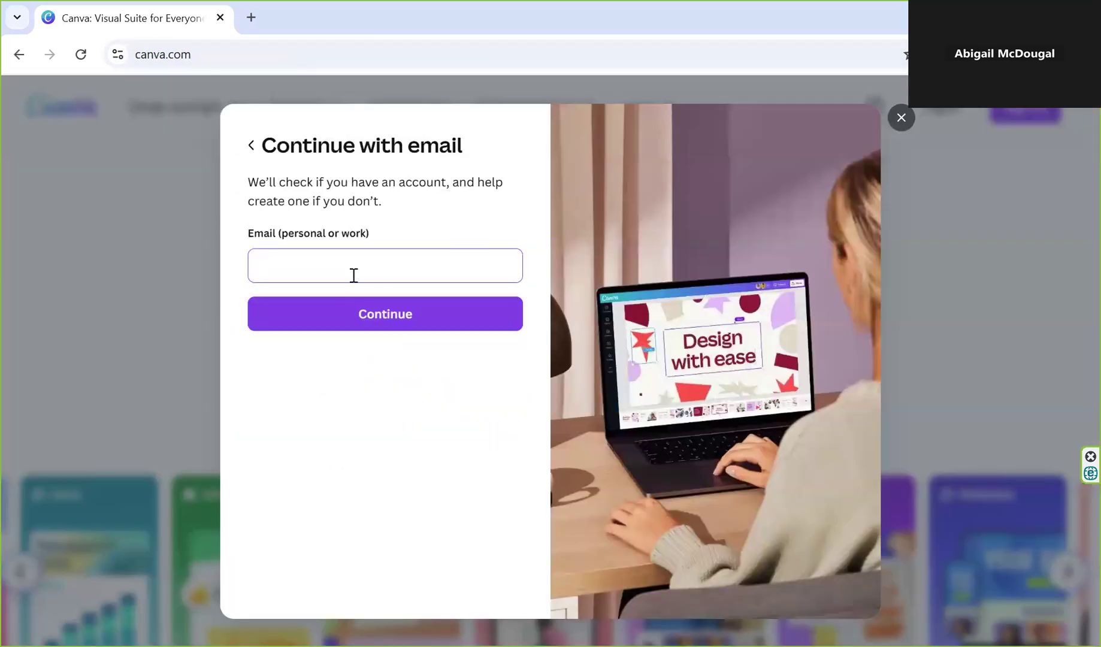
left_click(345, 264)
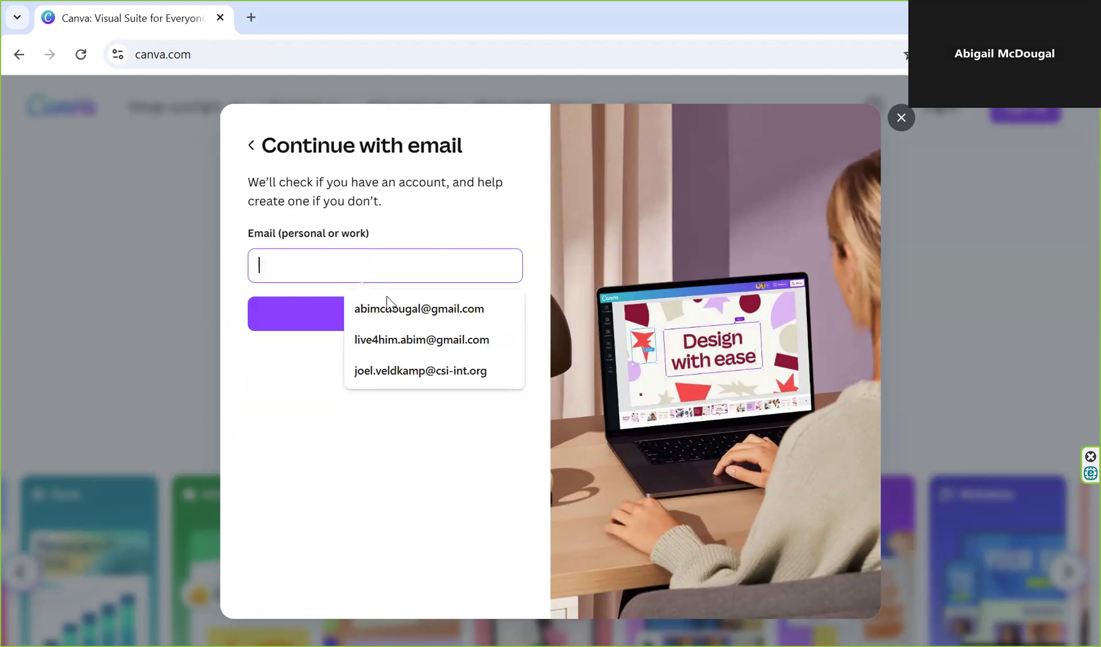
left_click(436, 241)
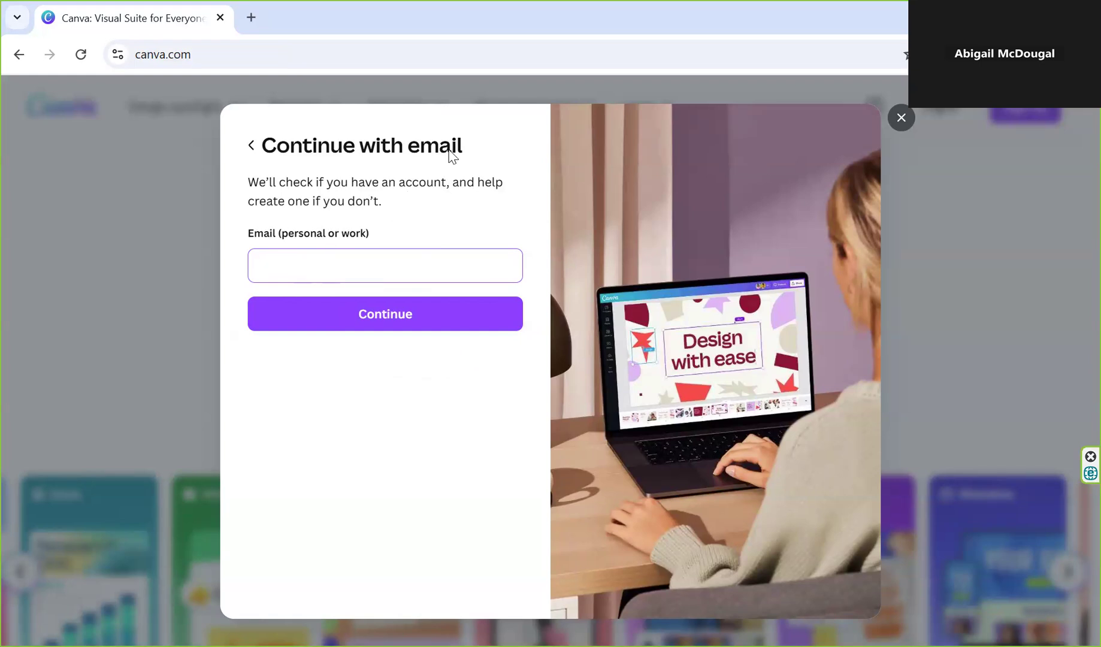
left_click(705, 33)
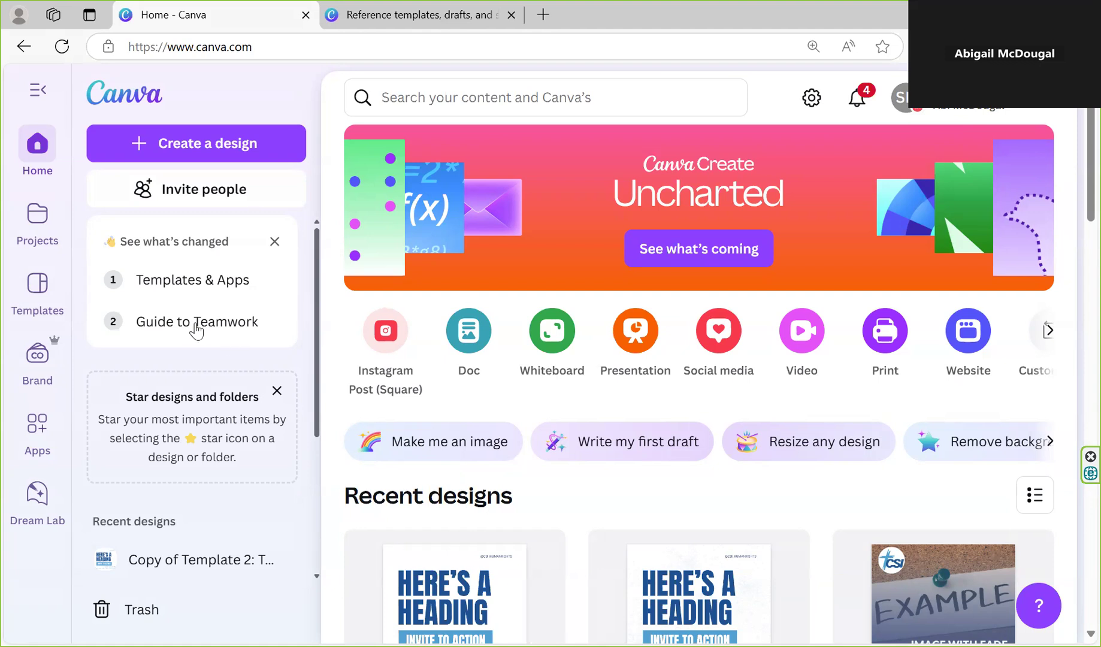
In the projects, open the CSI affiliates folder and its Templates (General) for Affiliates subfolder
left_click(34, 222)
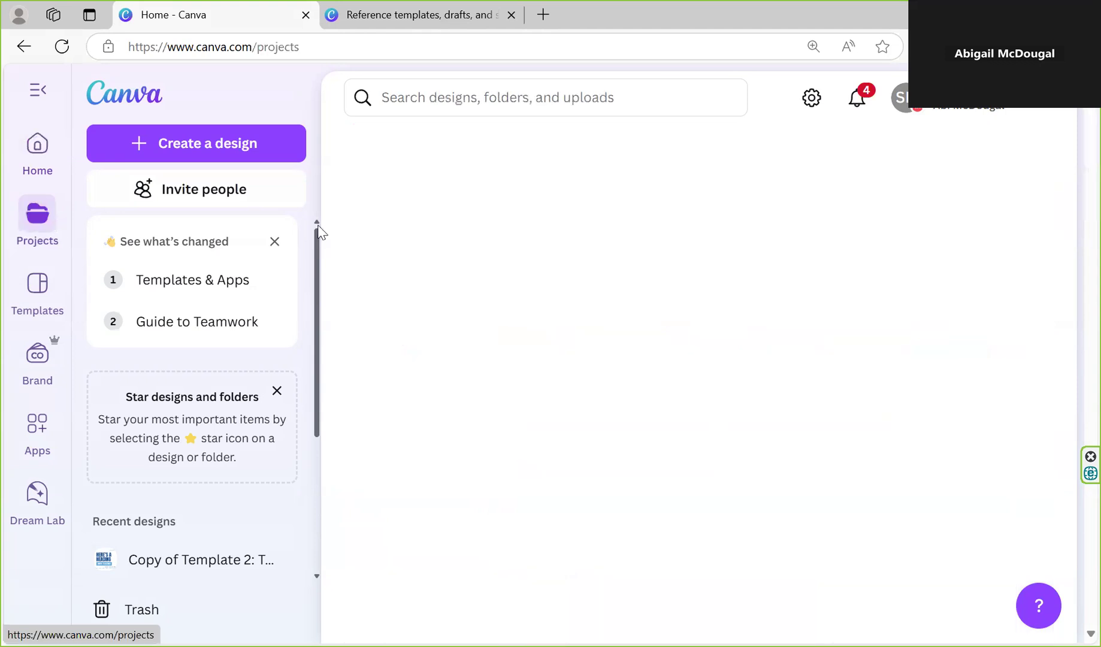
scroll(575, 384, "down", 5)
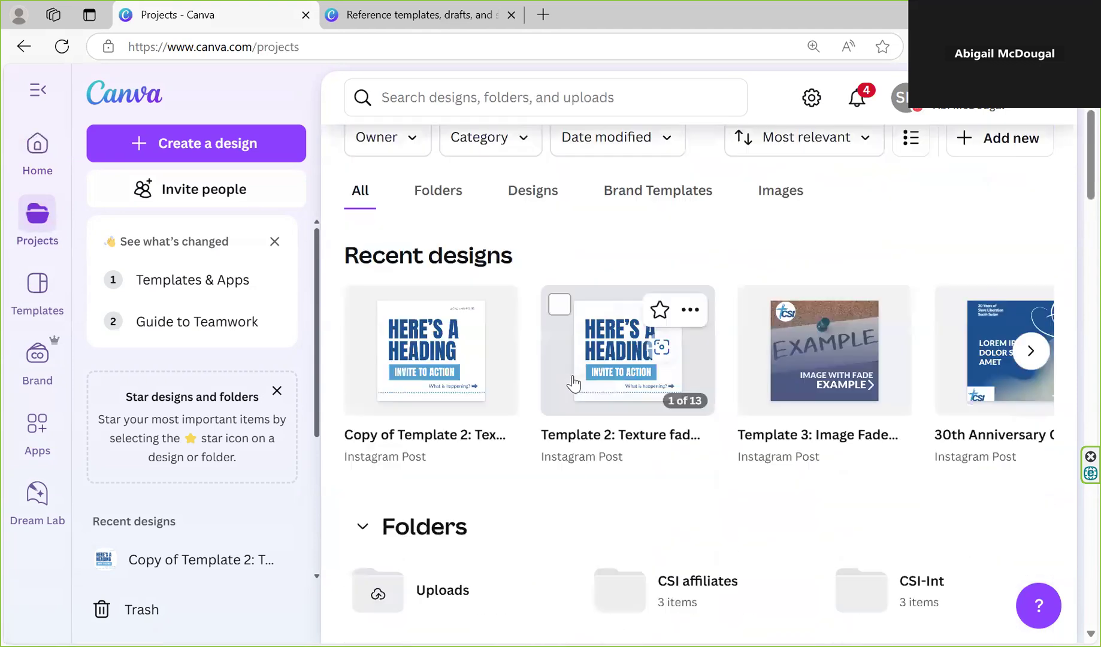
scroll(503, 359, "down", 1)
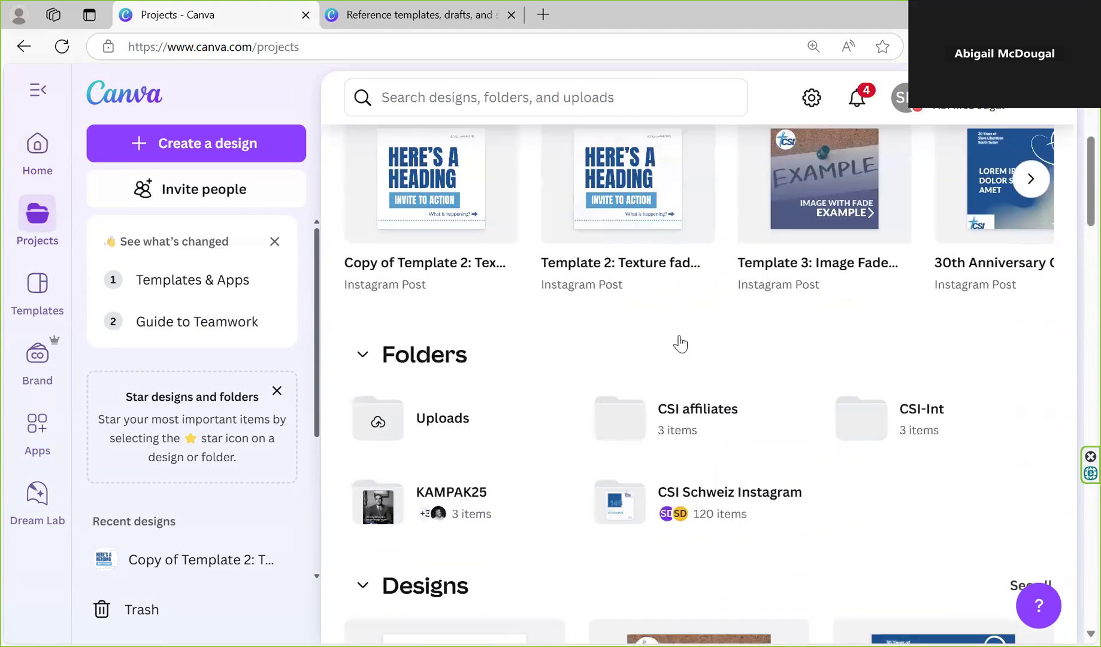
scroll(678, 342, "down", 1)
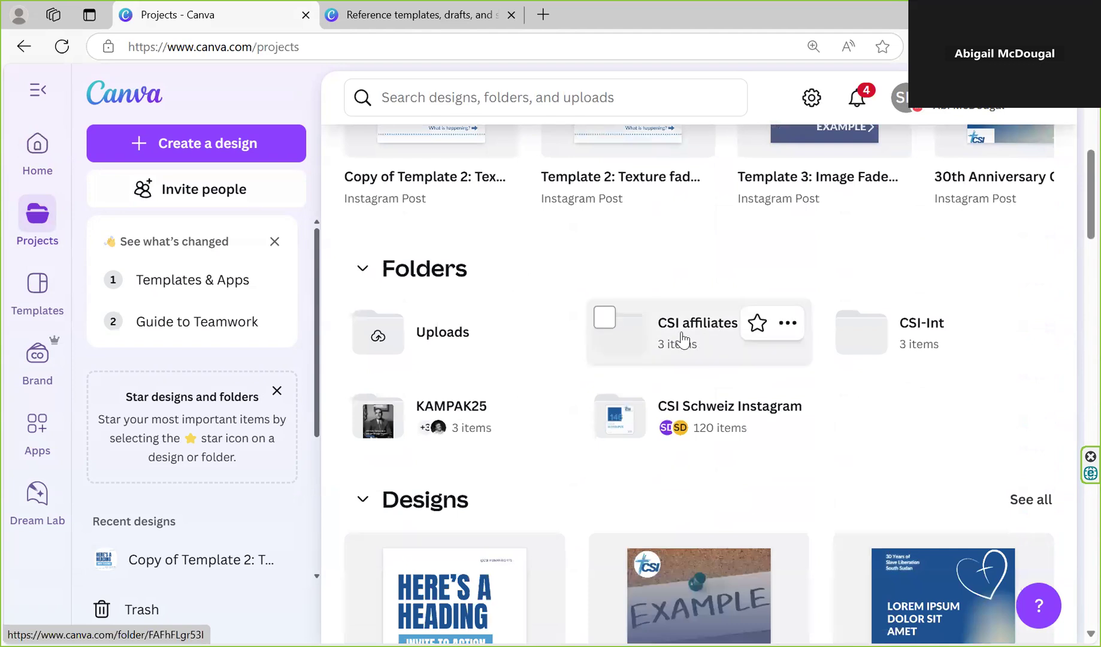
left_click(611, 345)
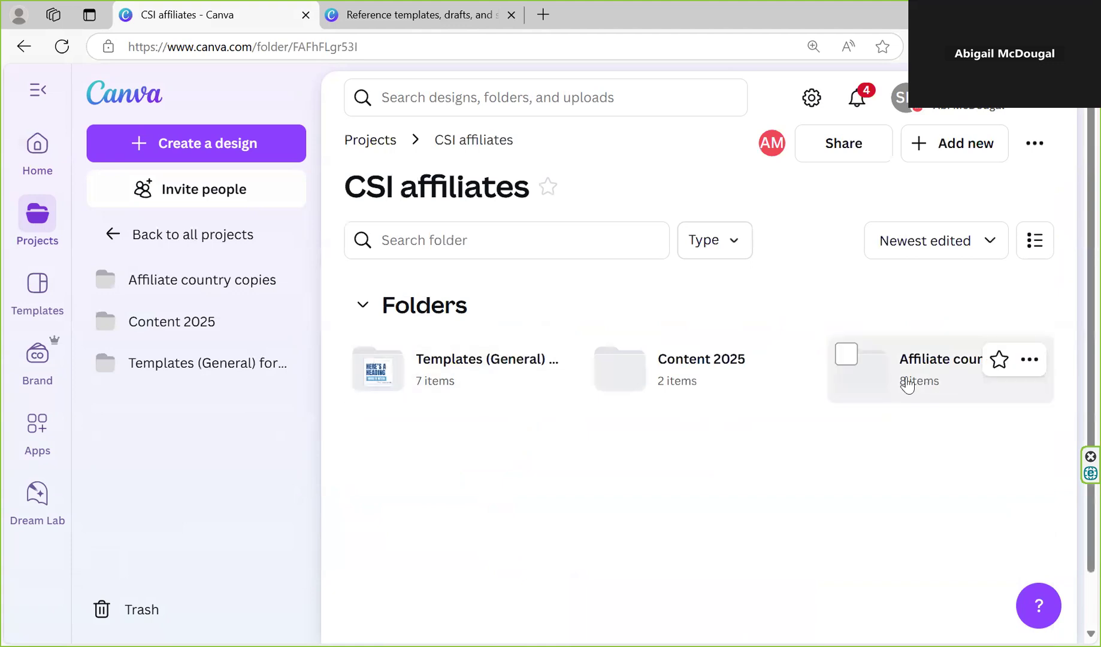
left_click(441, 387)
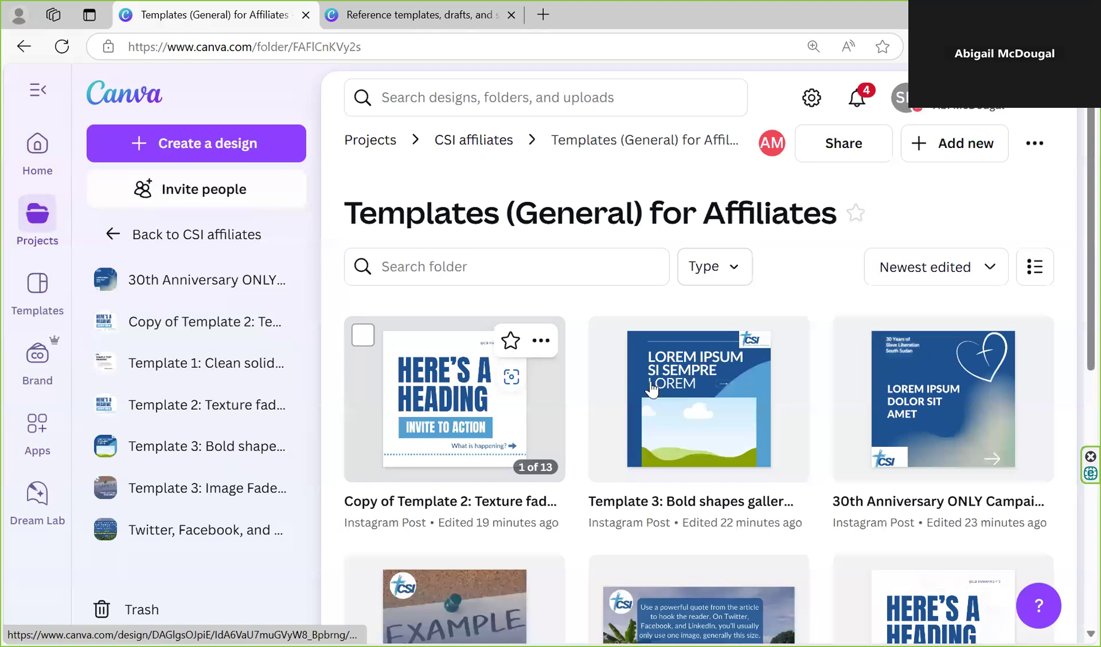
Examine the designs in the Templates (General) for Affiliates folder and preview their pages
scroll(461, 365, "down", 2)
scroll(461, 365, "down", 1)
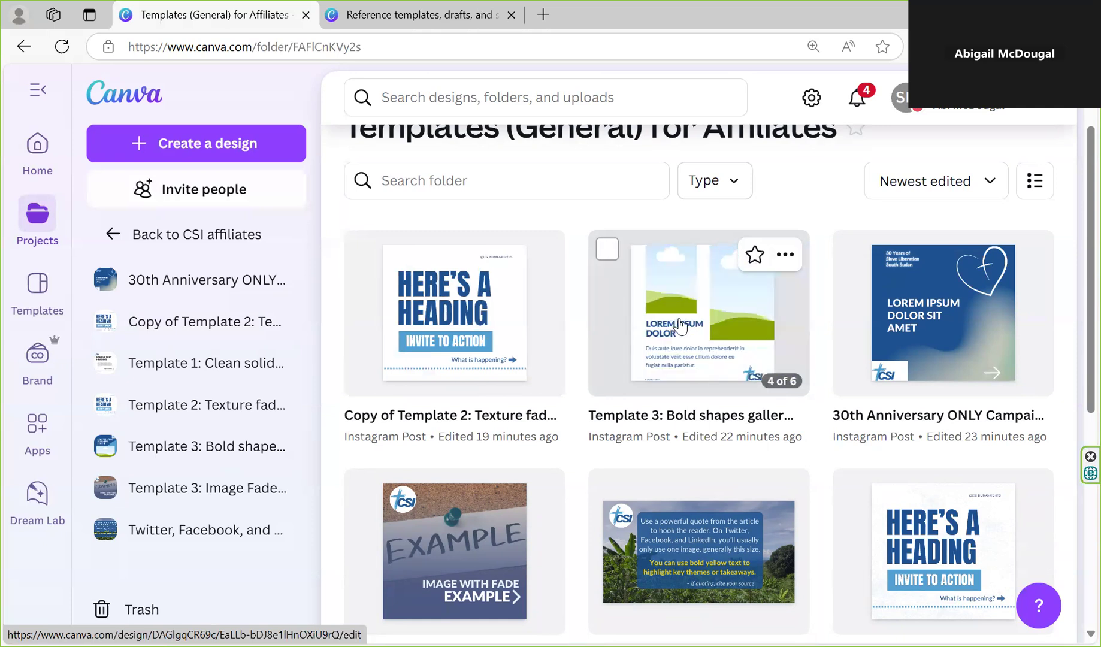
scroll(680, 326, "down", 1)
scroll(839, 297, "down", 1)
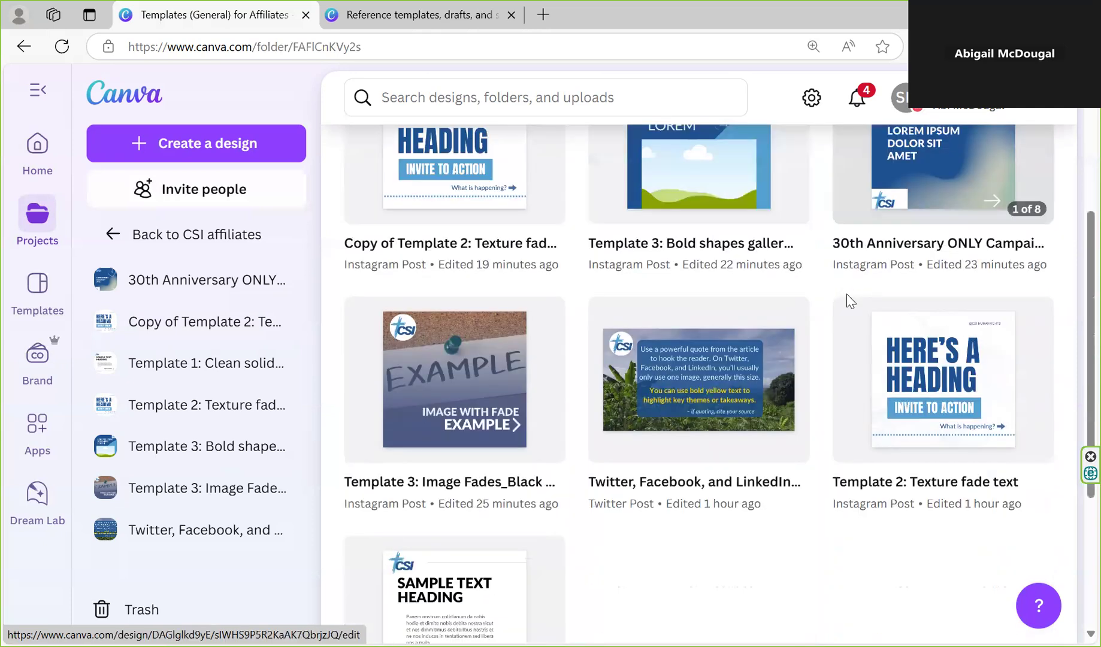
scroll(856, 275, "up", 1)
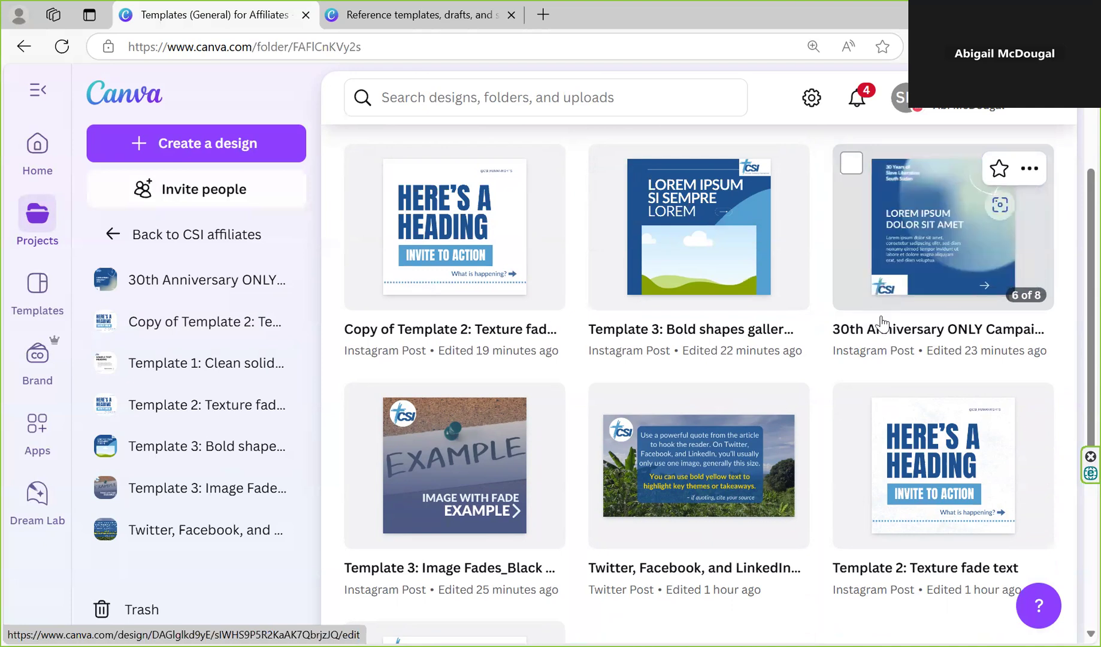
scroll(846, 414, "down", 3)
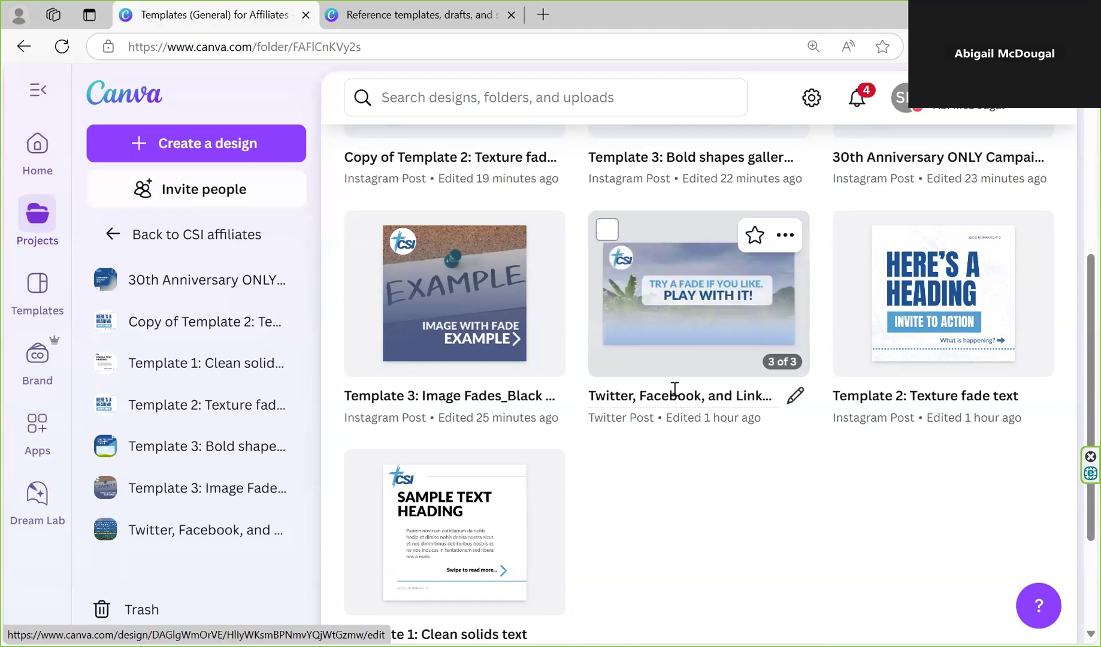
mouse_move(464, 319)
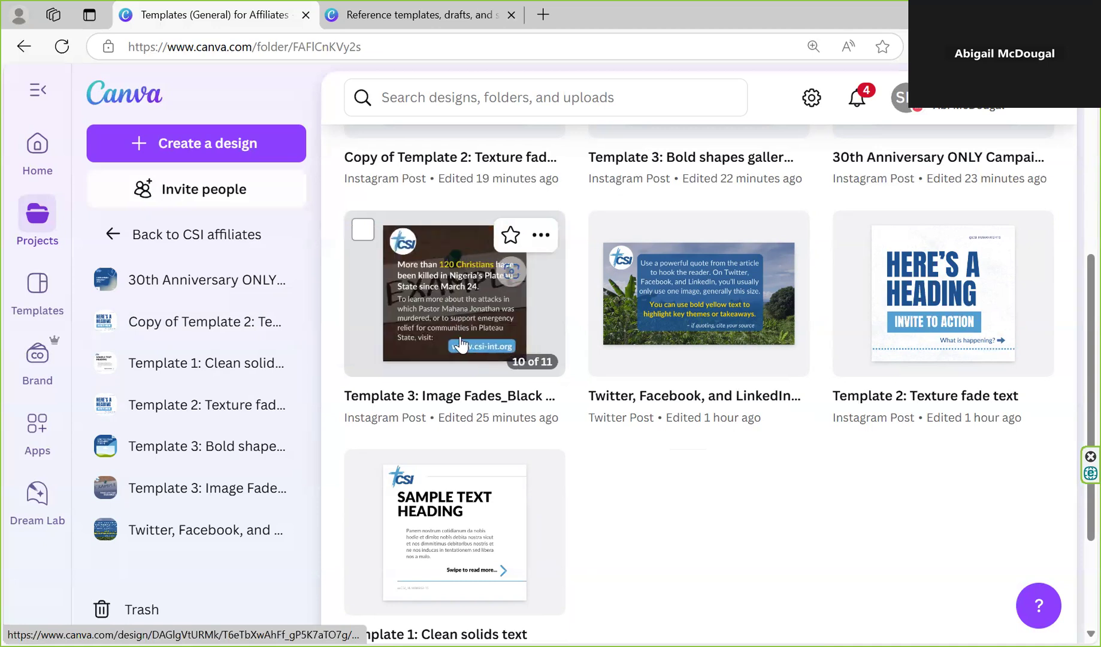
scroll(464, 315, "down", 1)
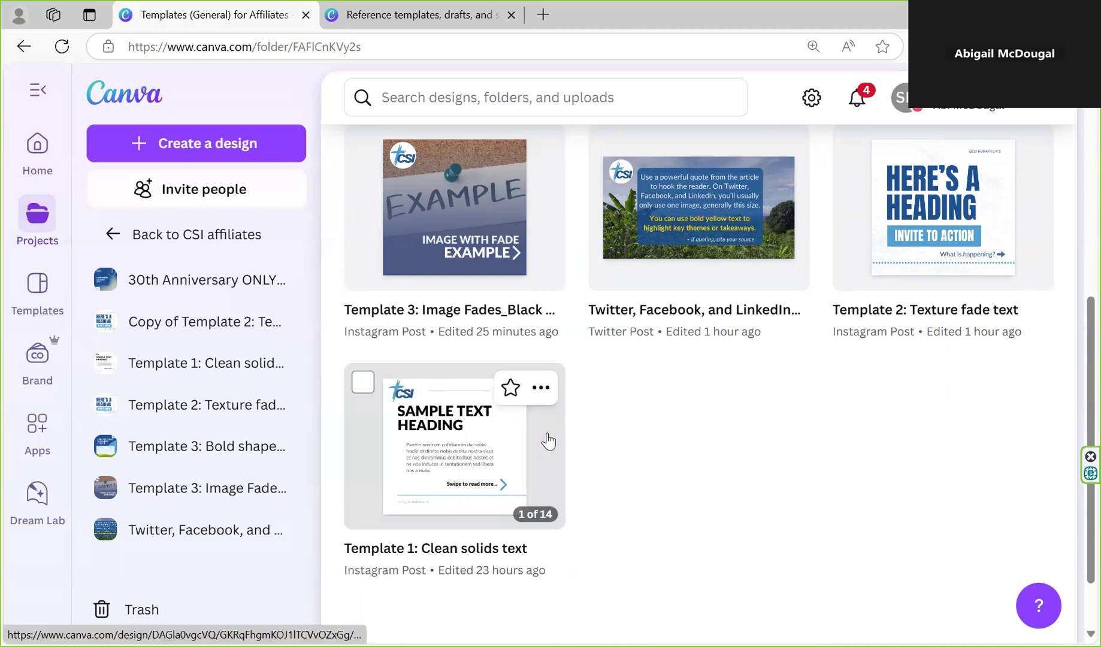
scroll(649, 433, "up", 5)
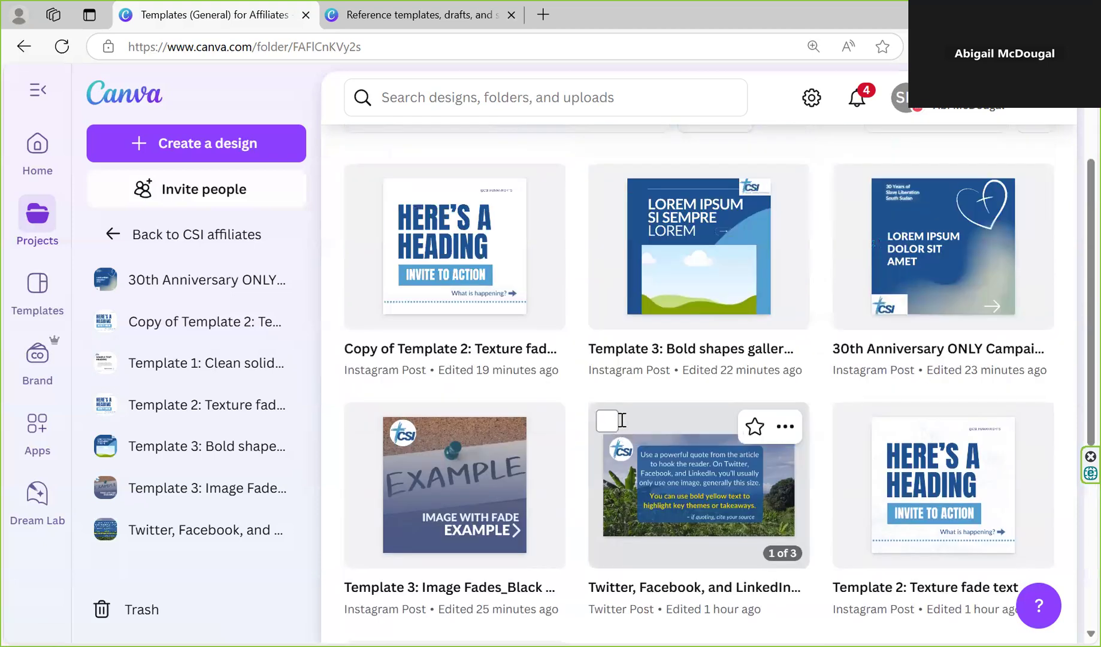
scroll(621, 420, "up", 3)
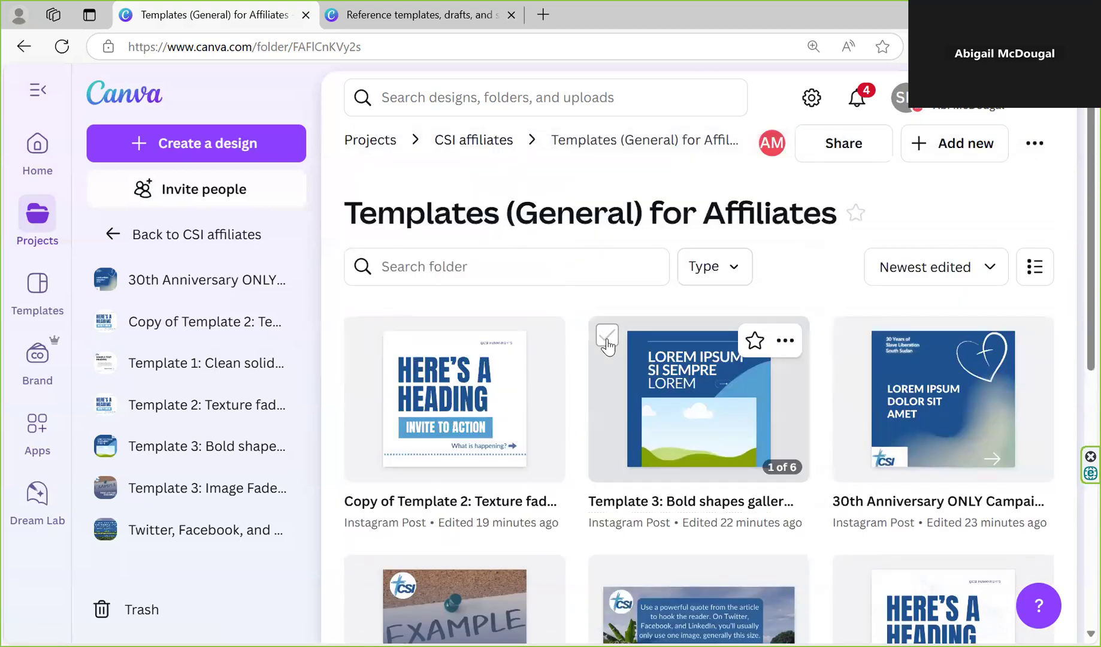
Make a copy of the "Template 3: Image Fades_Black and blue" design in the same folder
scroll(606, 338, "down", 4)
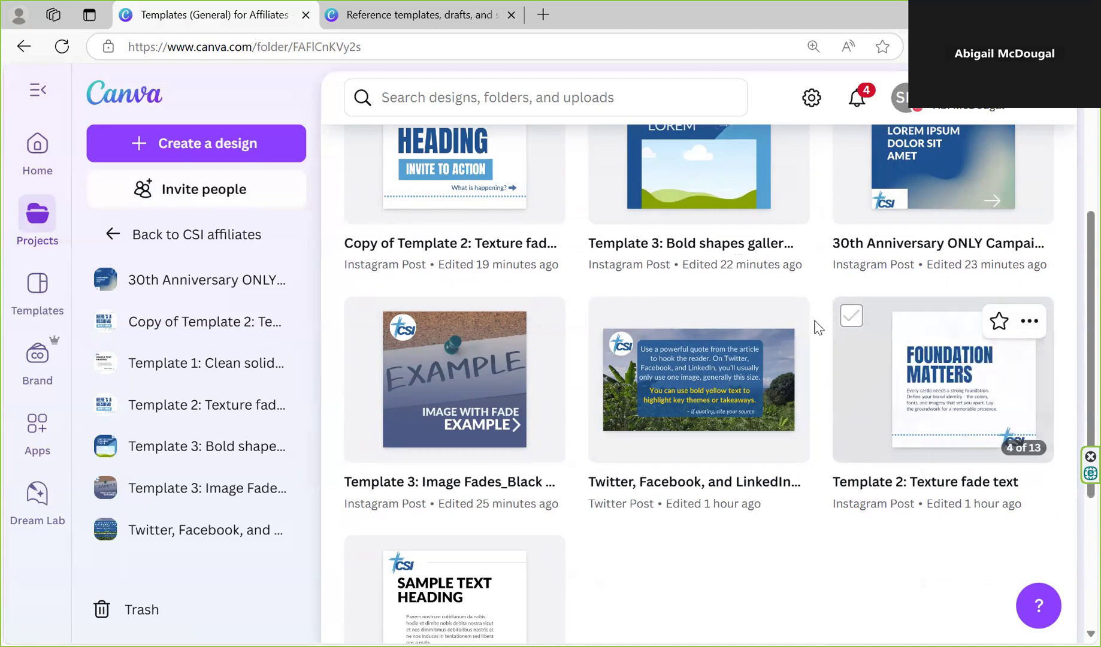
left_click(362, 317)
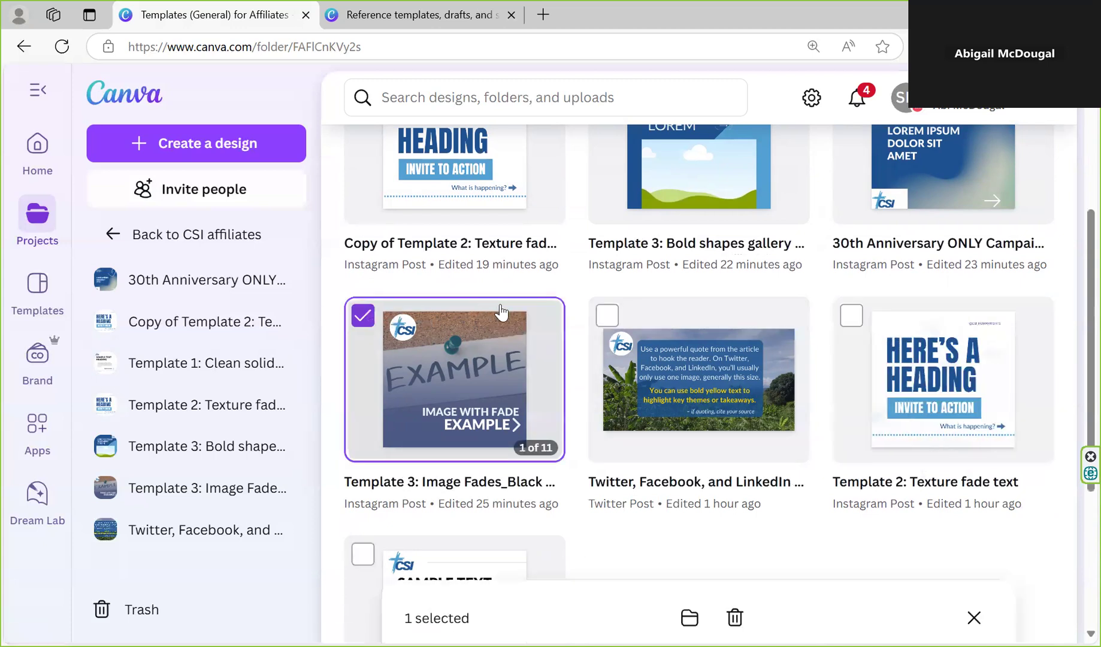
left_click(362, 317)
left_click(539, 321)
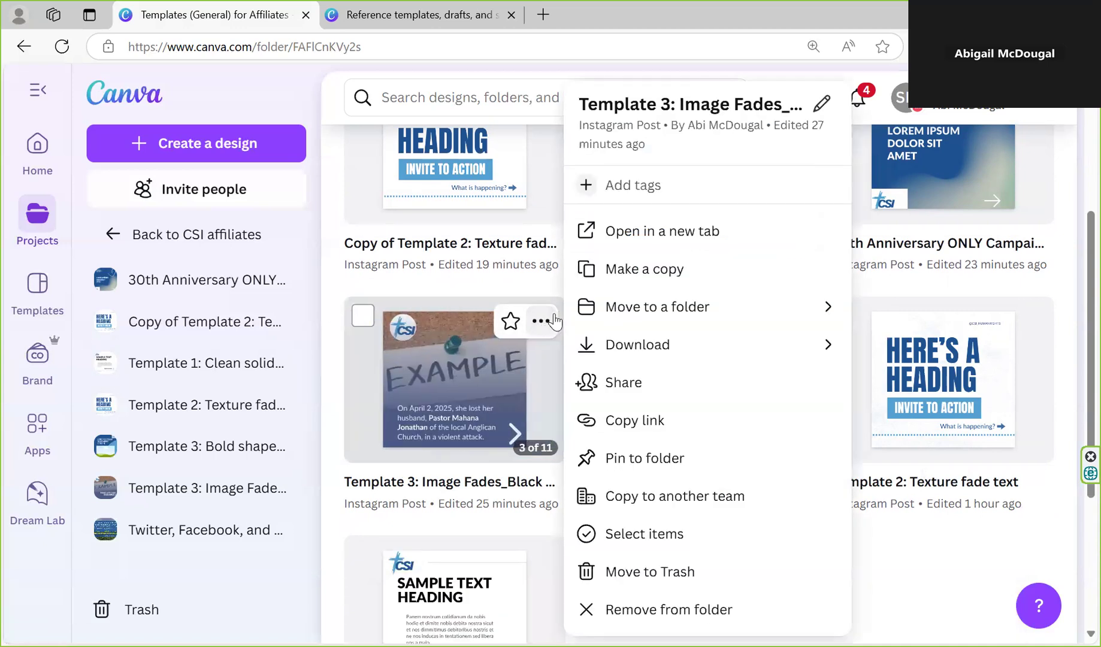
left_click(625, 271)
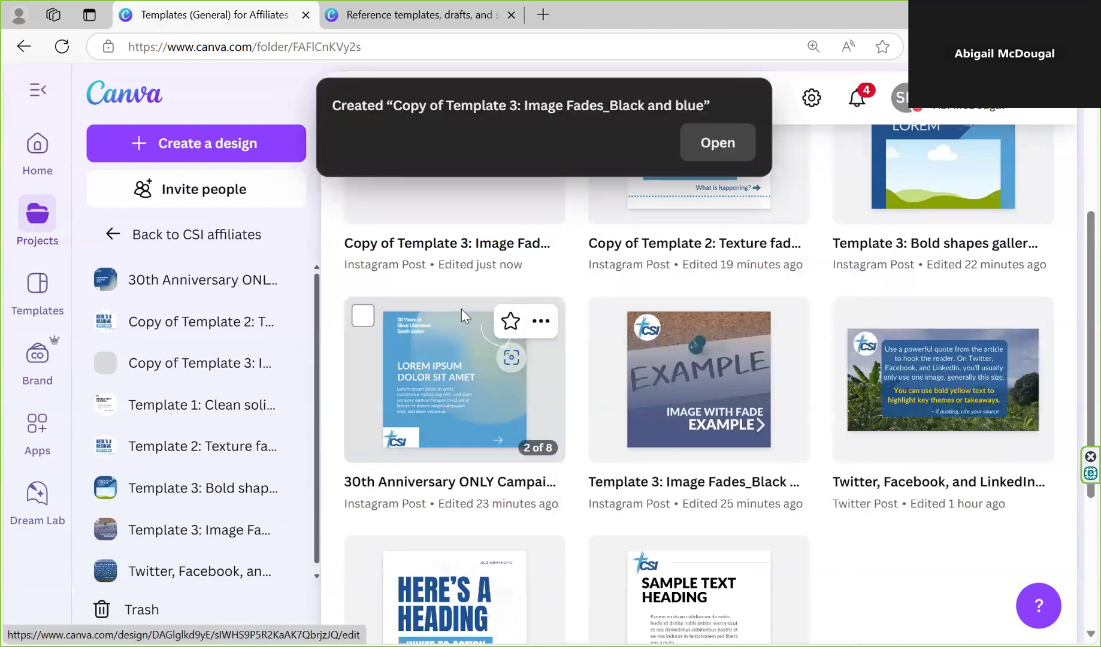
Open the new copy of the Template 3 image fades design for editing at page 1
scroll(464, 318, "up", 3)
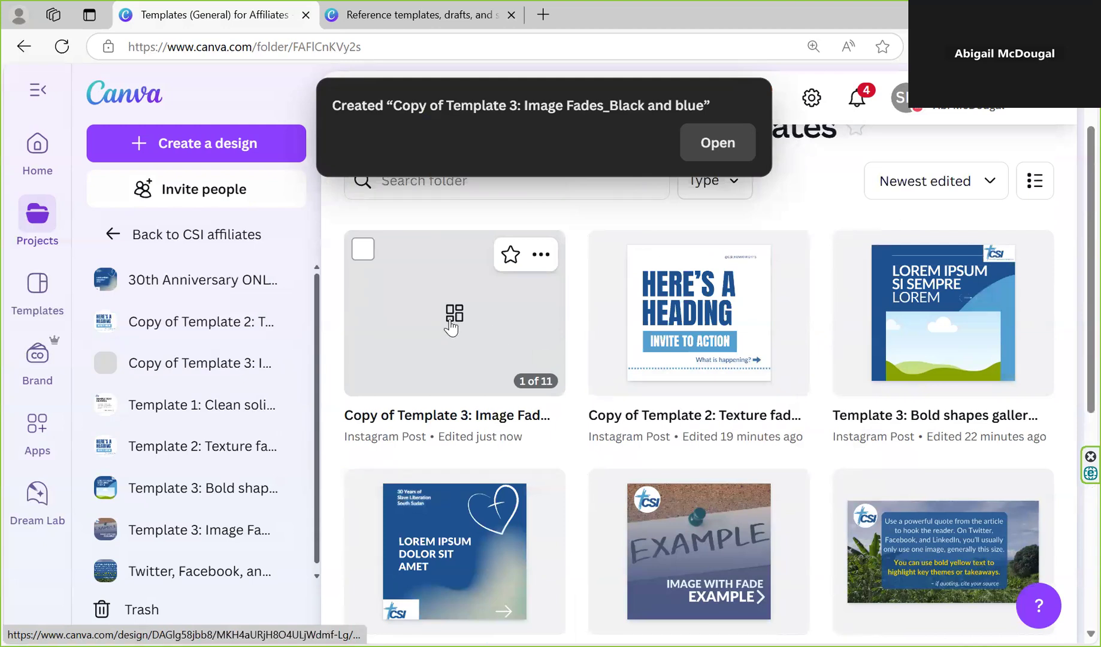
left_click(451, 326)
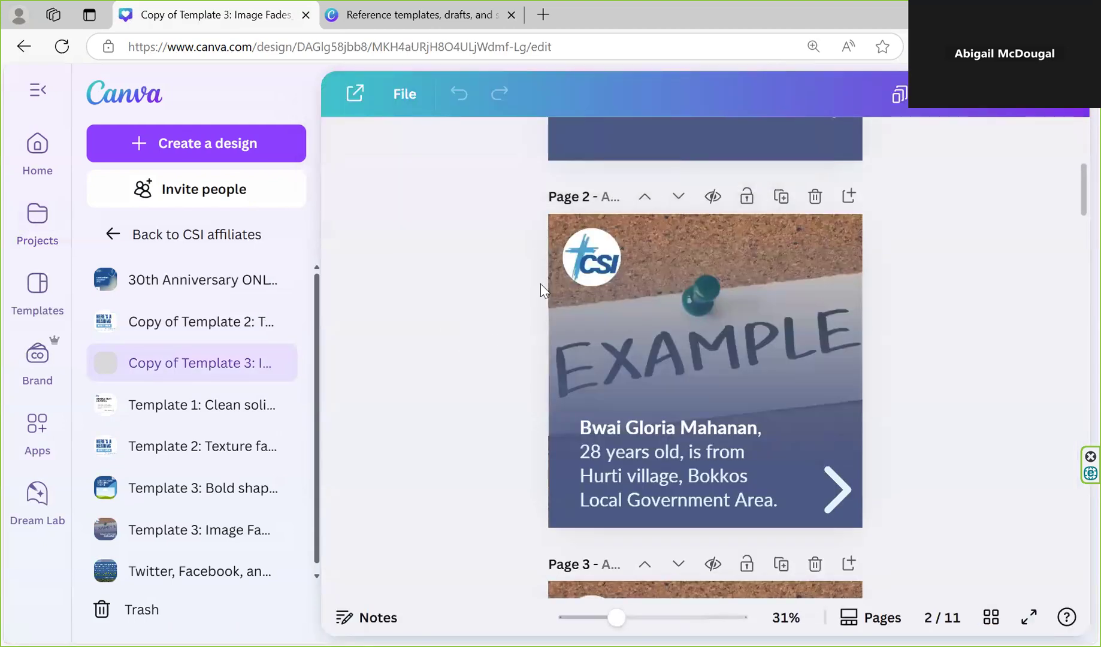
scroll(540, 263, "up", 5)
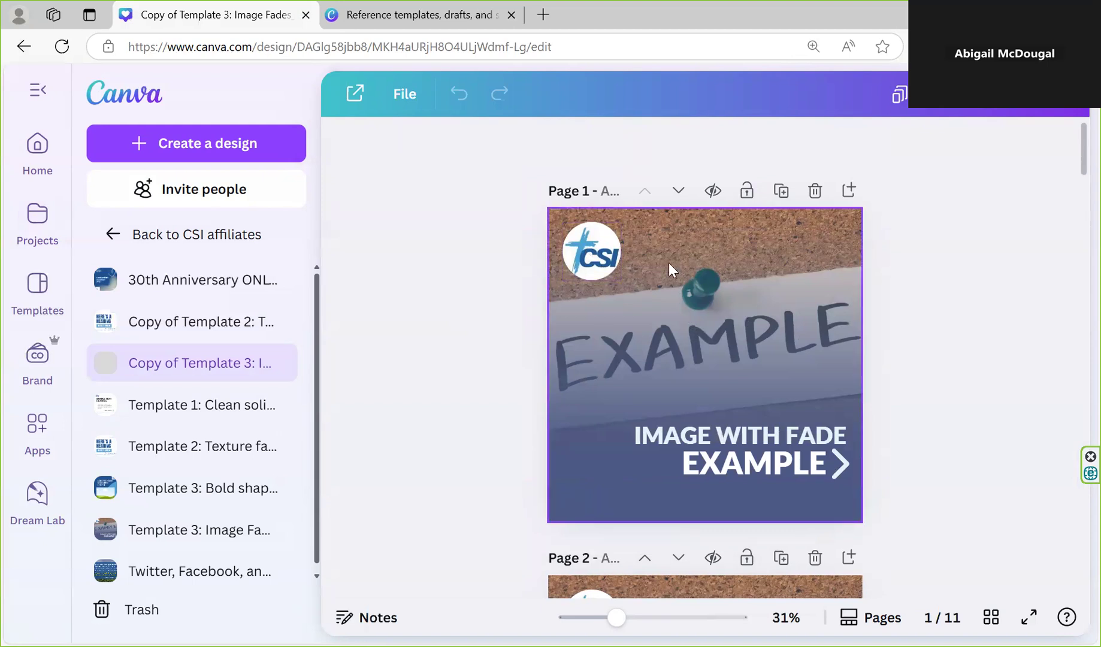
left_click(606, 259)
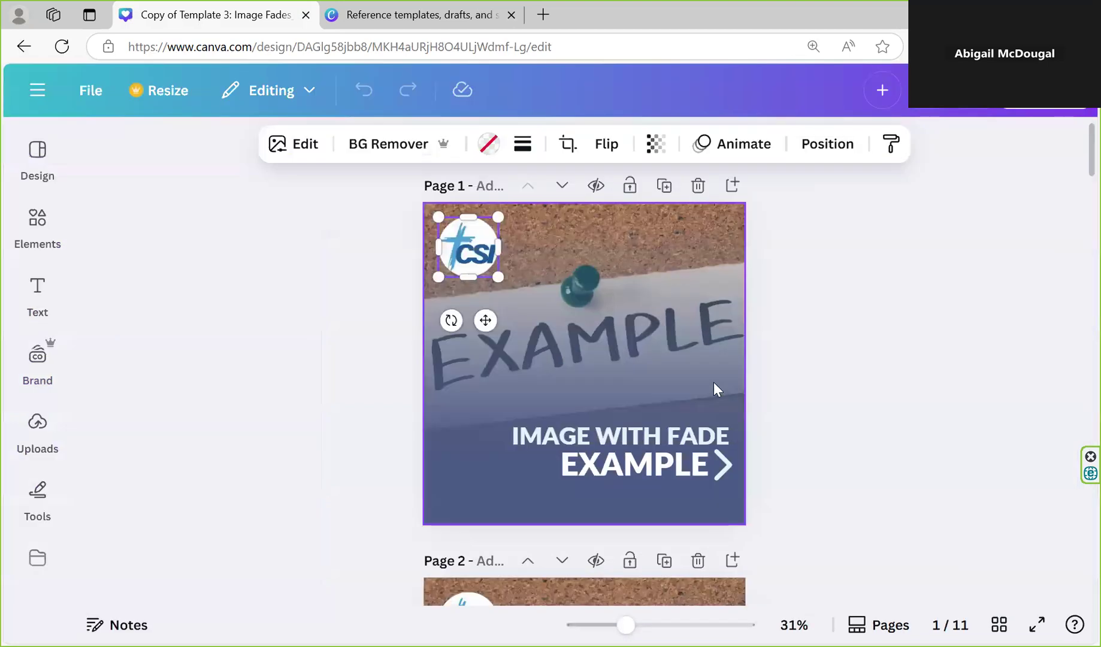
left_click(791, 388)
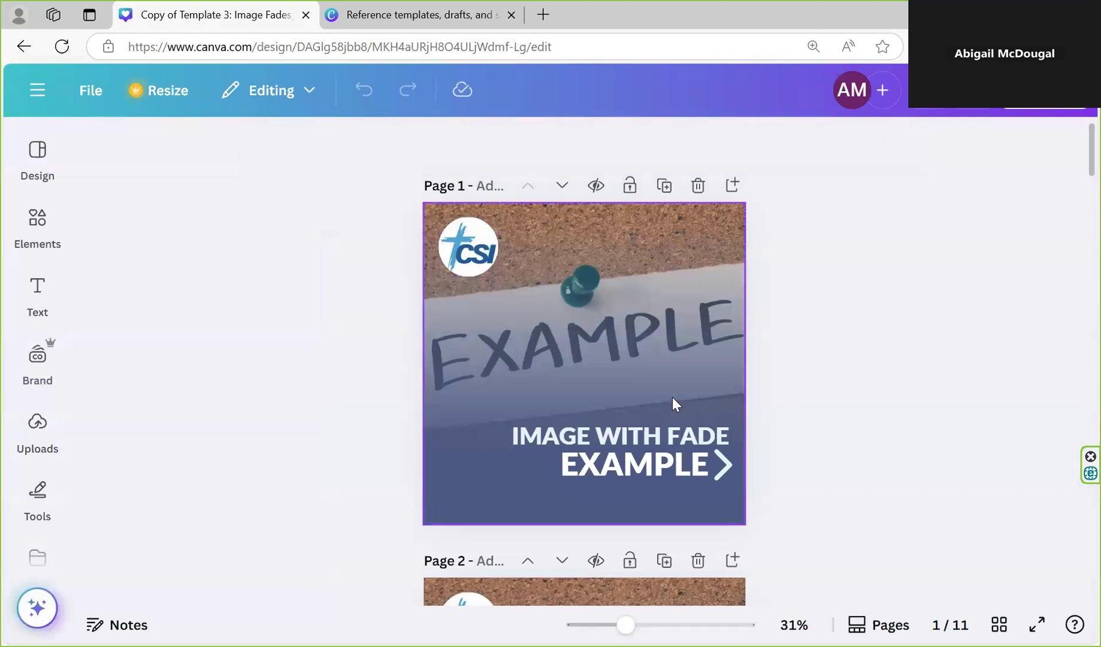
Replace the first line of the heading on page 1 with "THANK YOU FROM CSI"
left_click(639, 436)
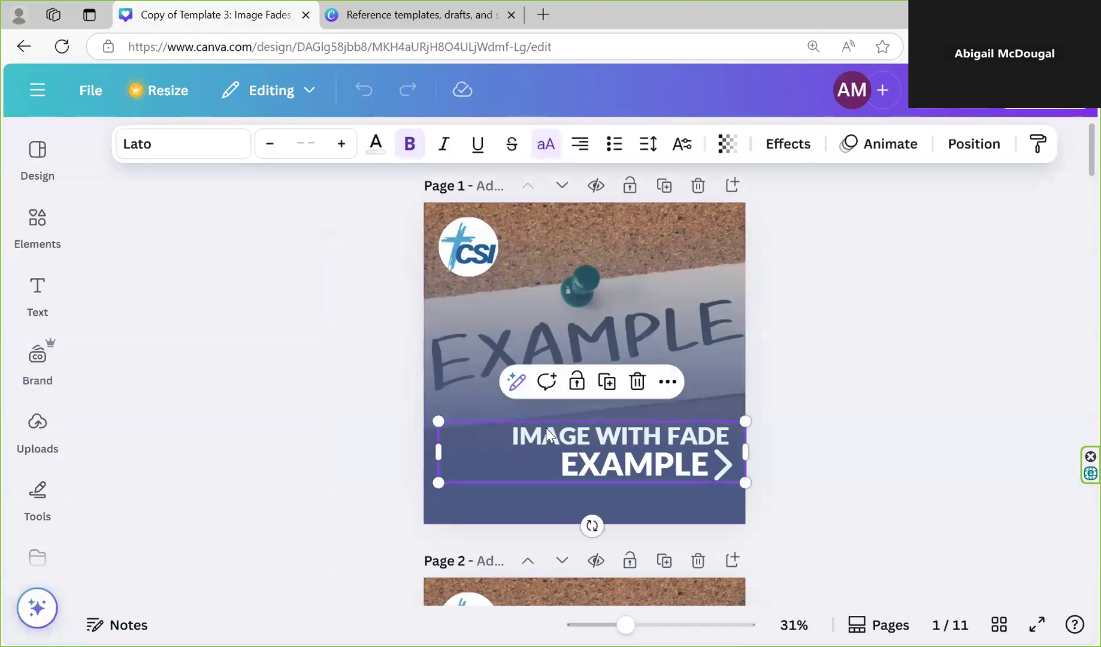
left_click_drag(515, 436, 725, 434)
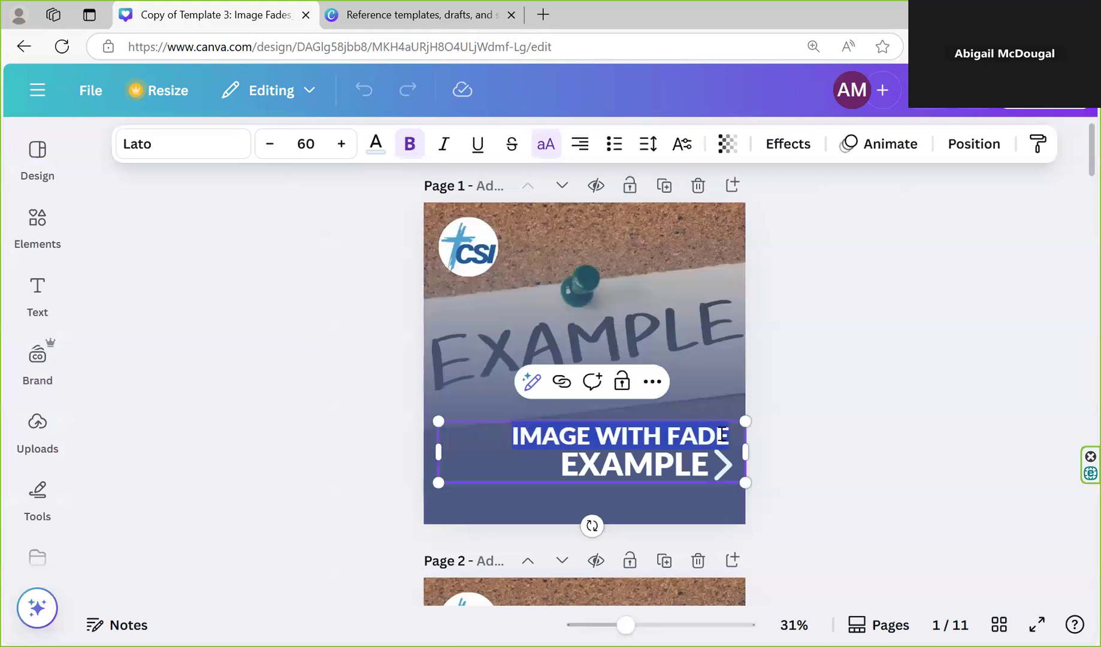
type("TH")
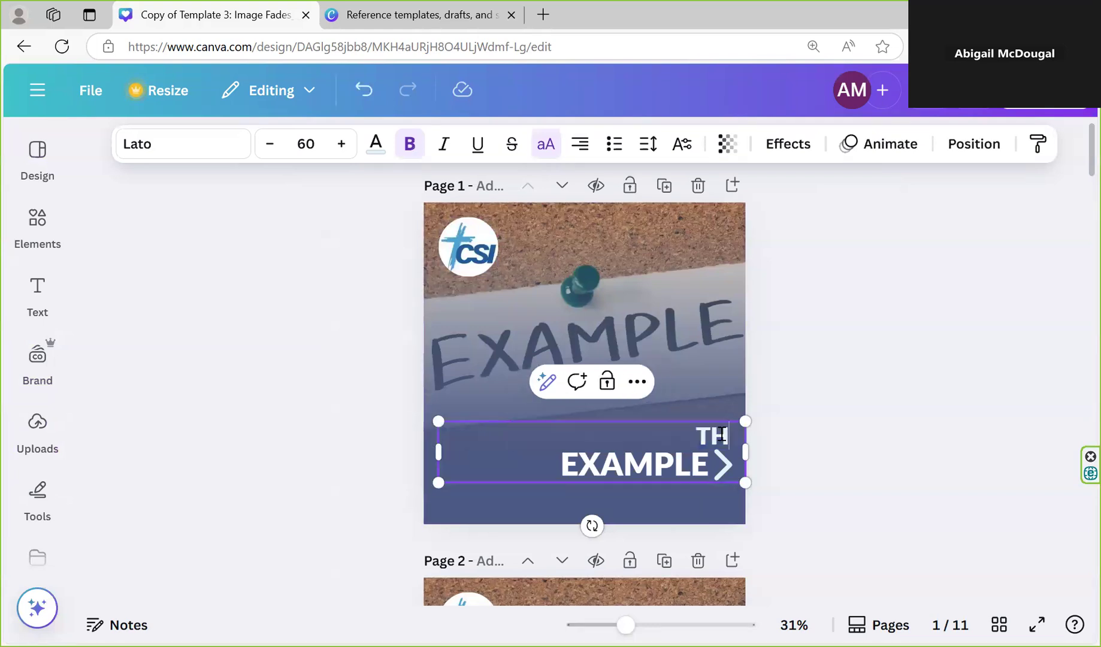
type("ANK YOU FOR SUPPORT")
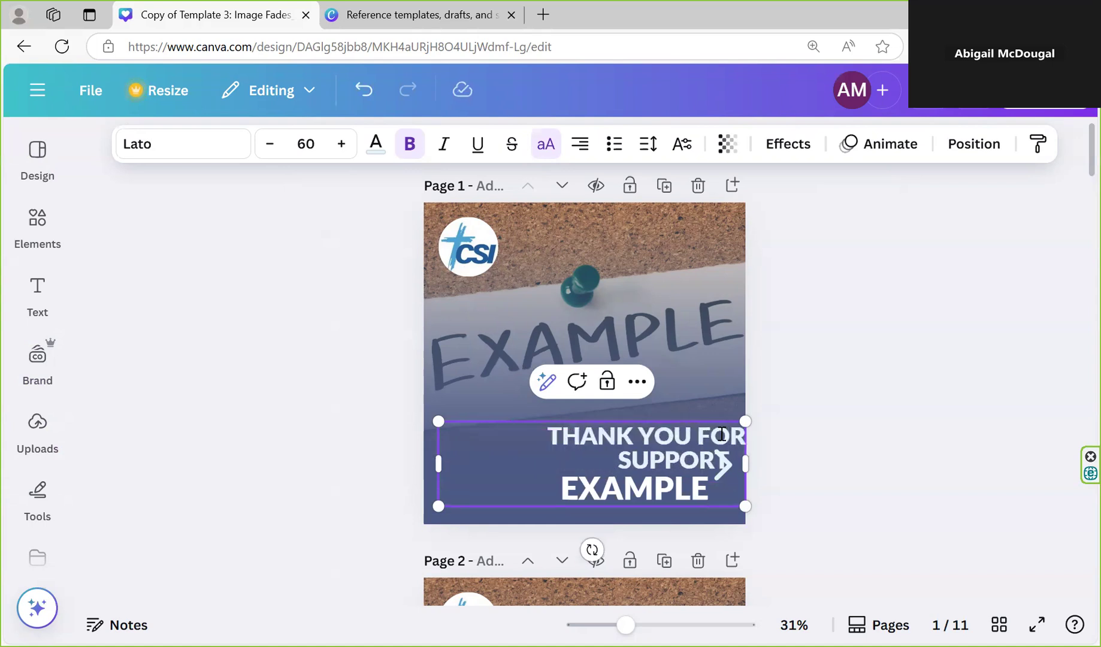
key("BackSpace")
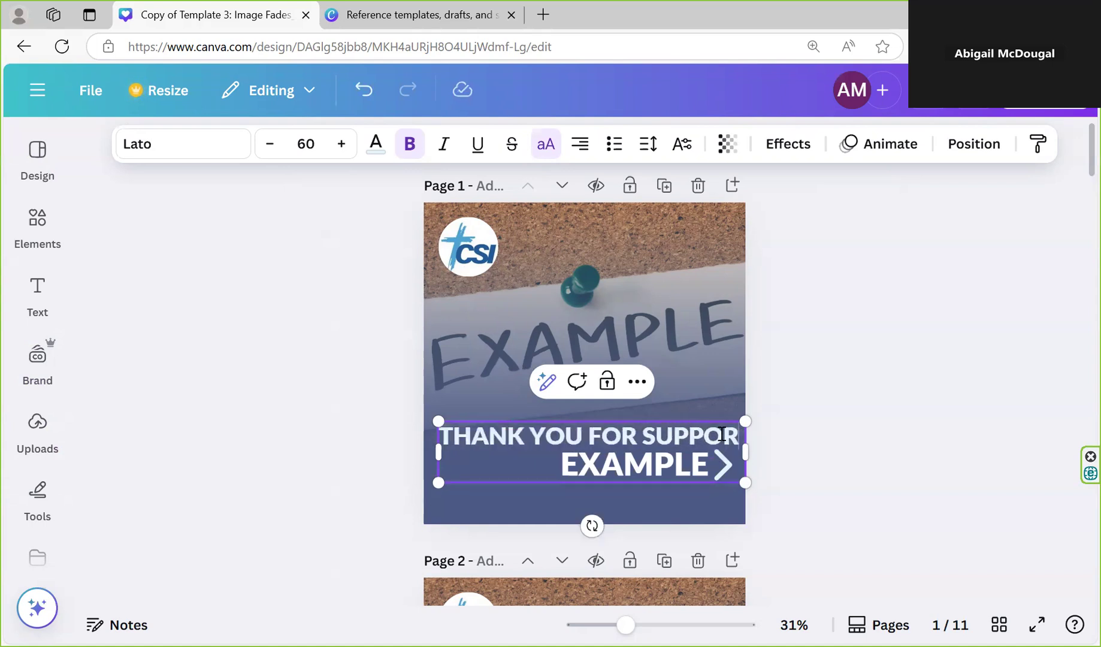
double_click(548, 431)
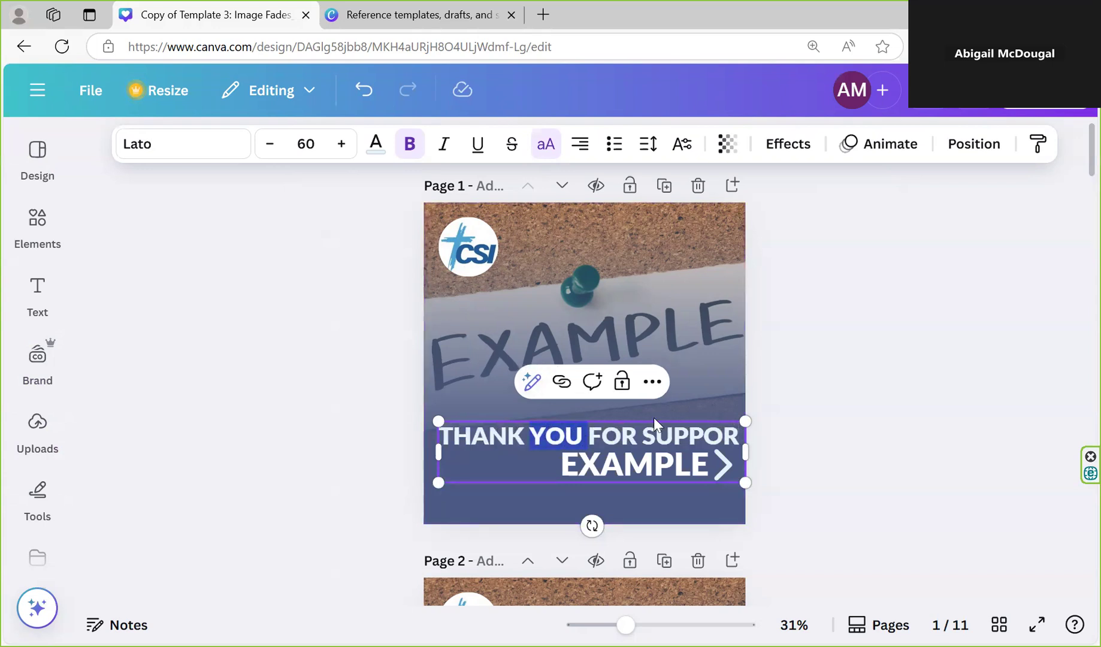
double_click(671, 437)
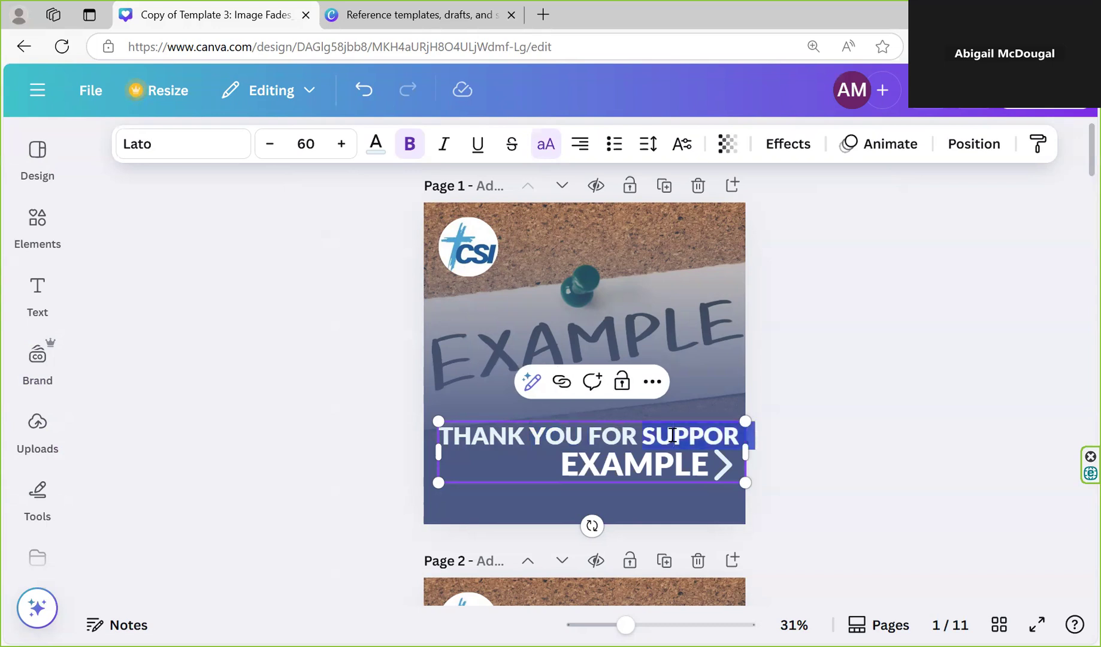
key("BackSpace")
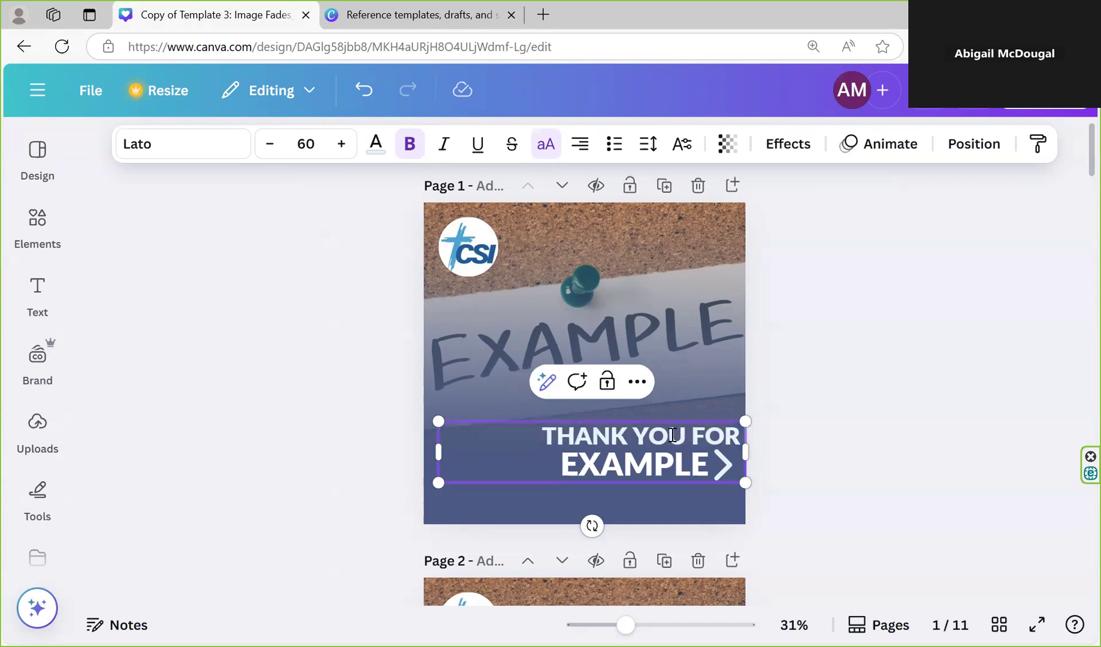
key("BackSpace")
key("BackSpace")
key("BackSpace")
key("BackSpace")
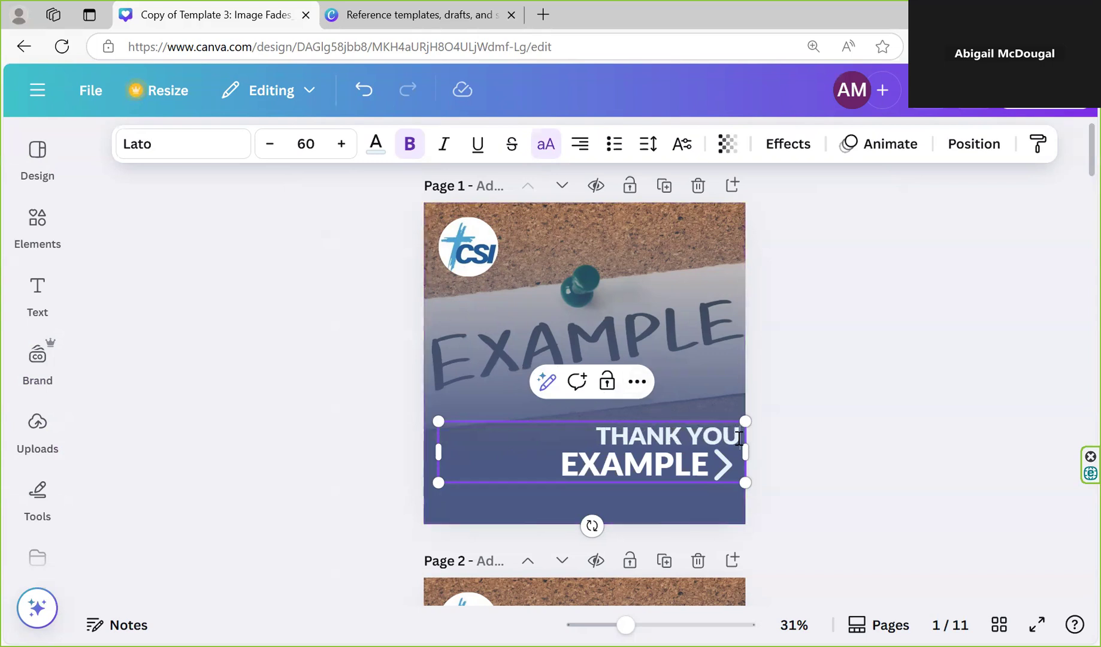
type("FROM CSI")
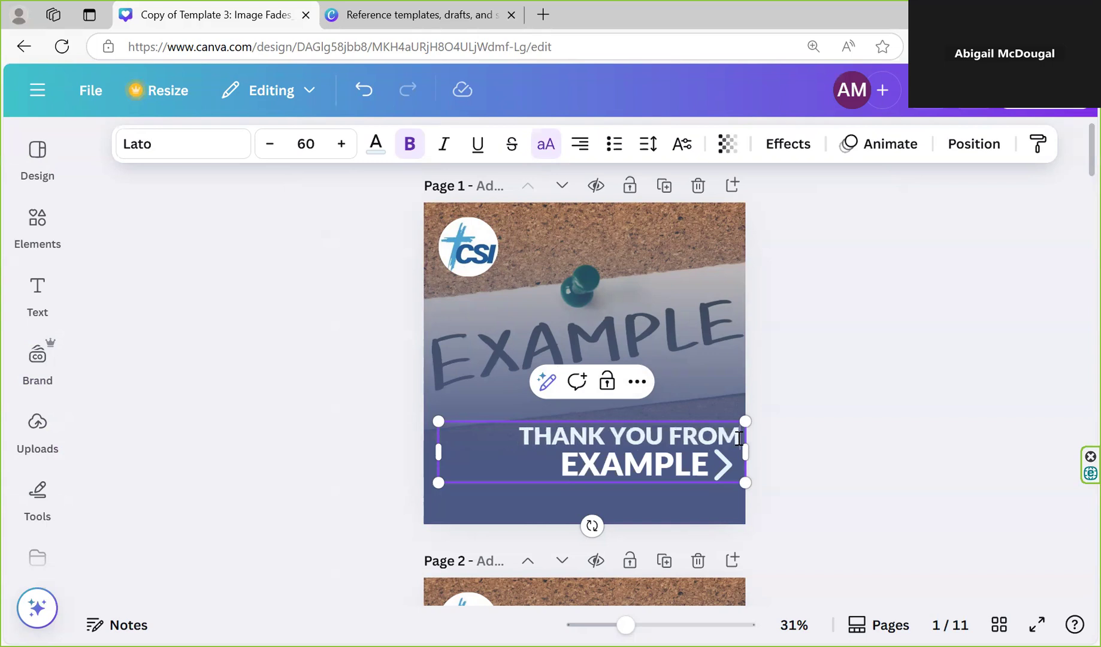
Replace the heading's second line on page 1 with "YOUR IMPACT"
triple_click(577, 453)
triple_click(581, 455)
left_click(580, 456)
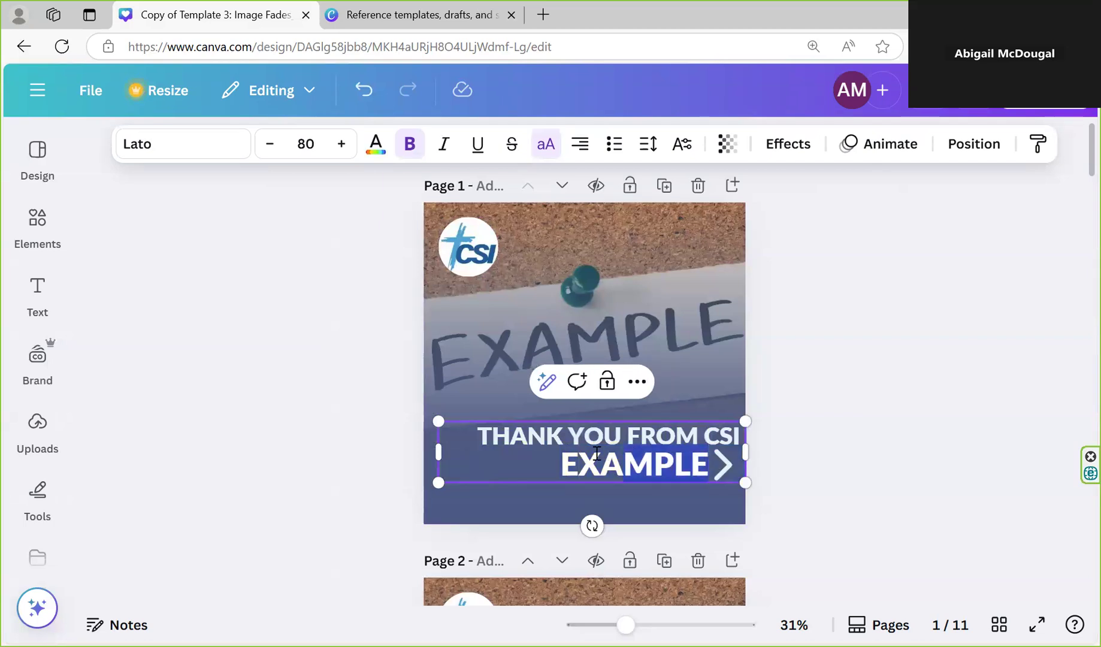
key("Delete")
key("Delete")
key("Delete")
key("Delete")
key("Delete")
key("Delete")
key("BackSpace")
type("YOUR IMPACT")
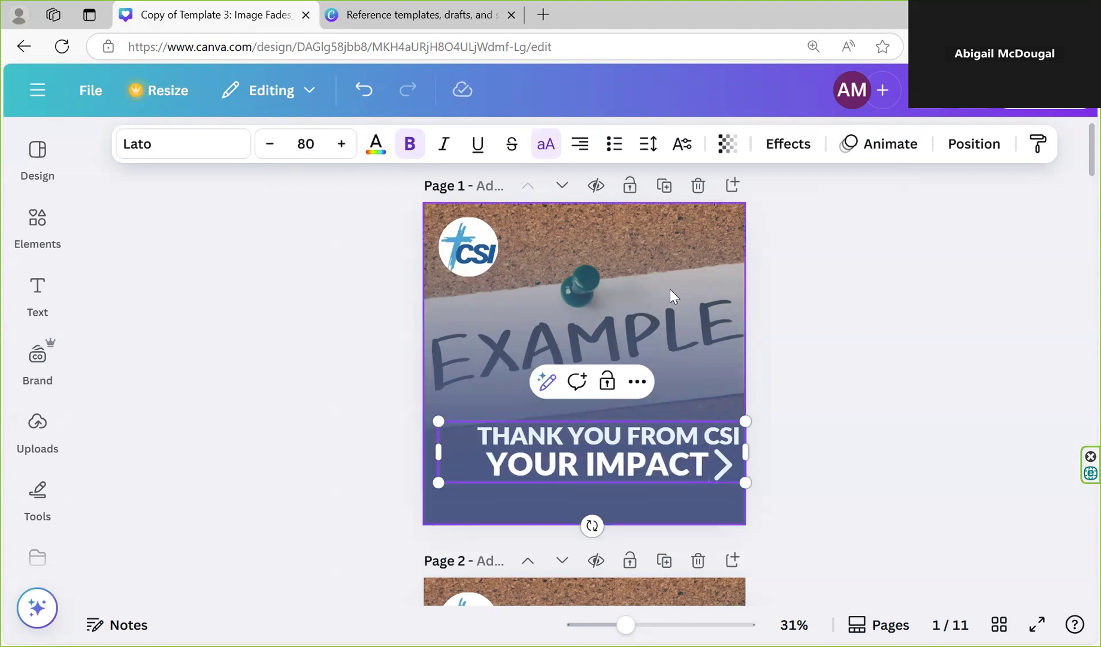
Select the blue fade overlay on page 1 and show the list of all the page's layers
left_click(622, 257)
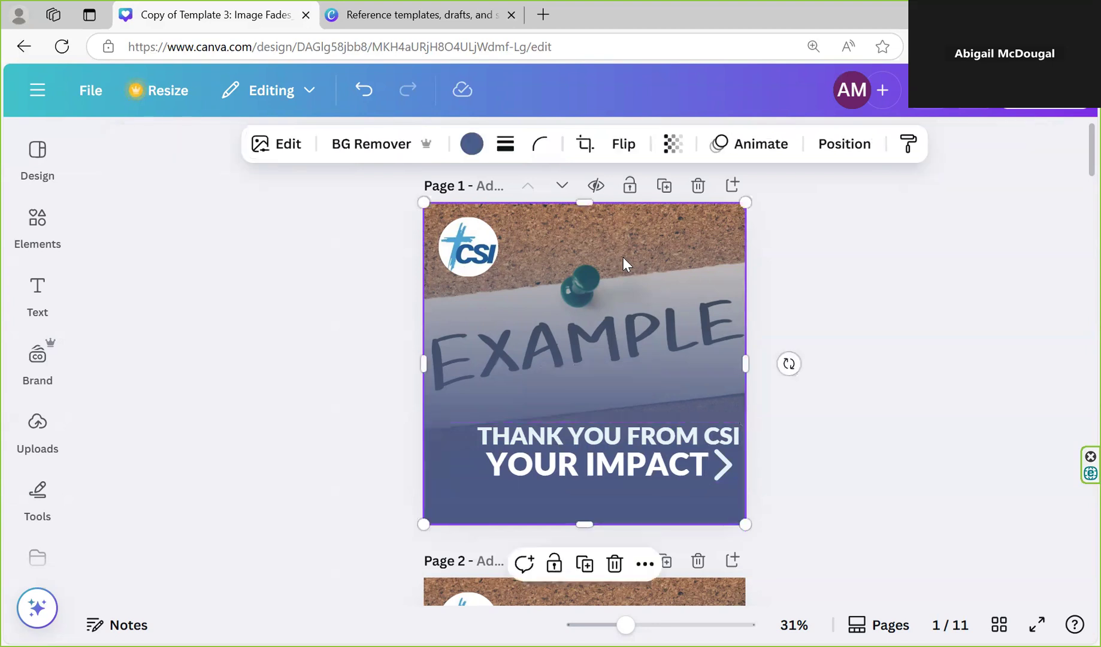
right_click(622, 257)
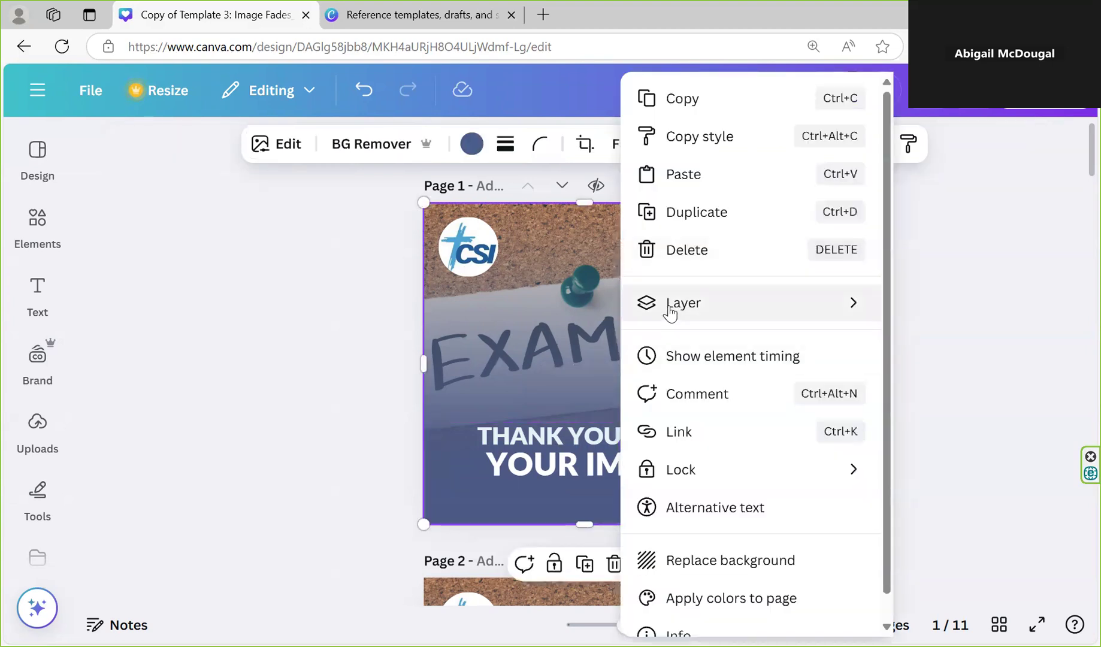
mouse_move(669, 311)
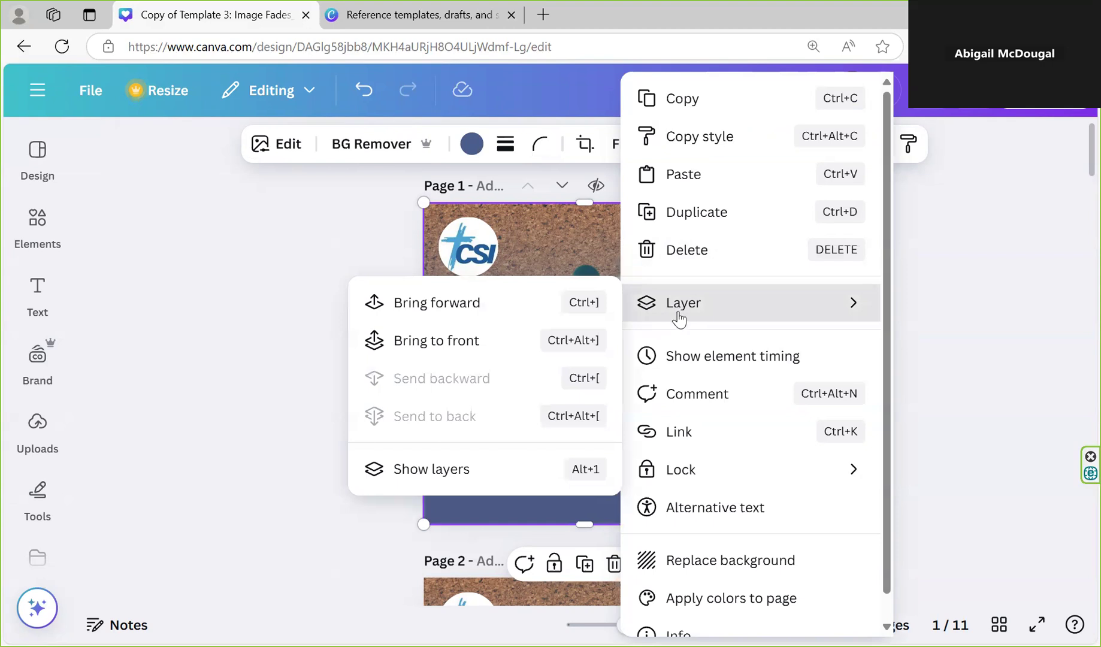
left_click(578, 251)
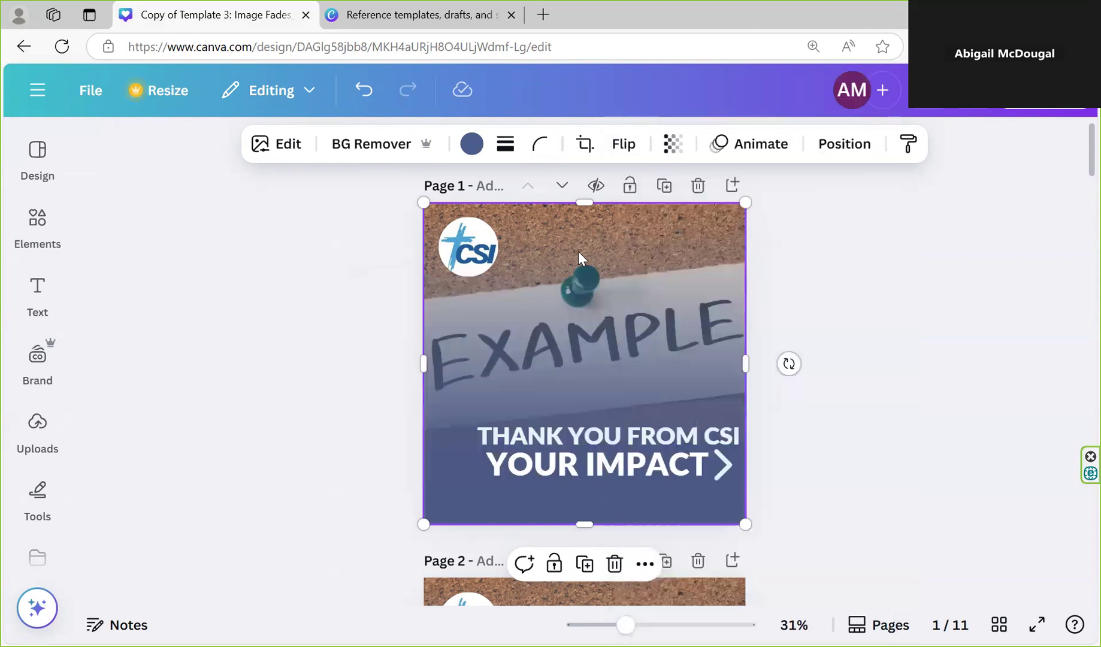
right_click(578, 251)
mouse_move(647, 304)
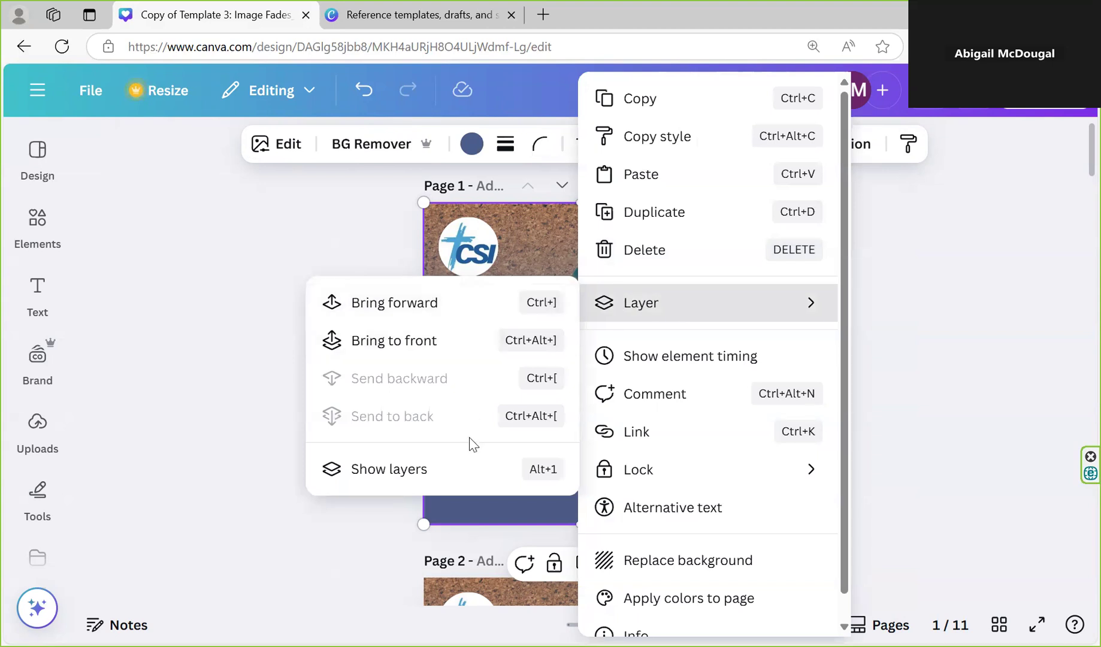
left_click(412, 479)
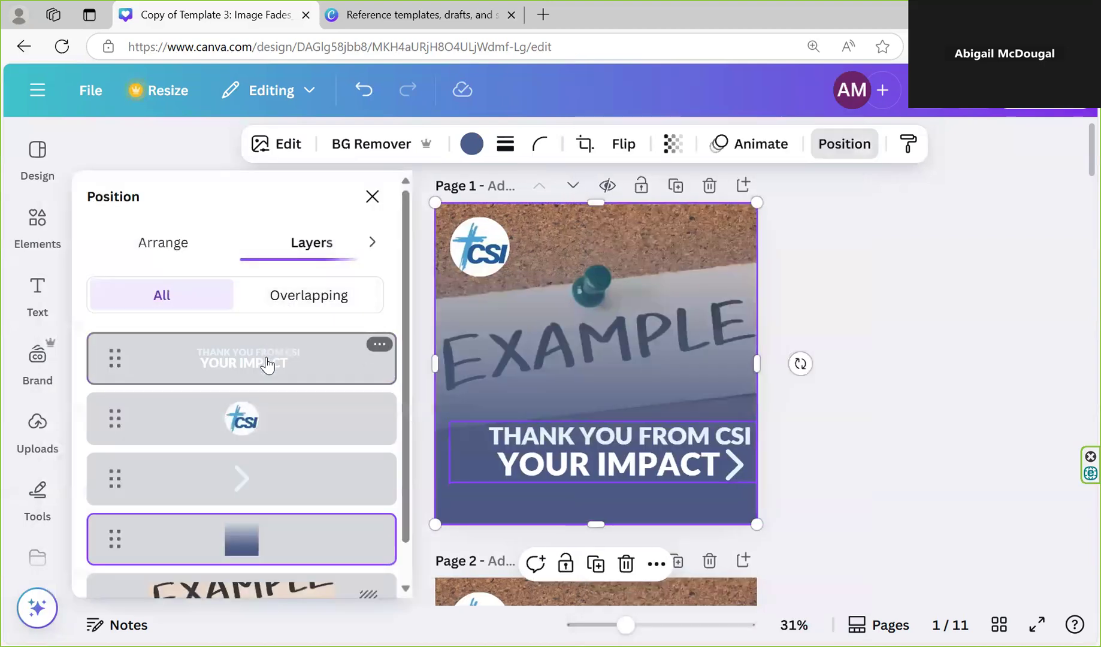
scroll(268, 485, "down", 1)
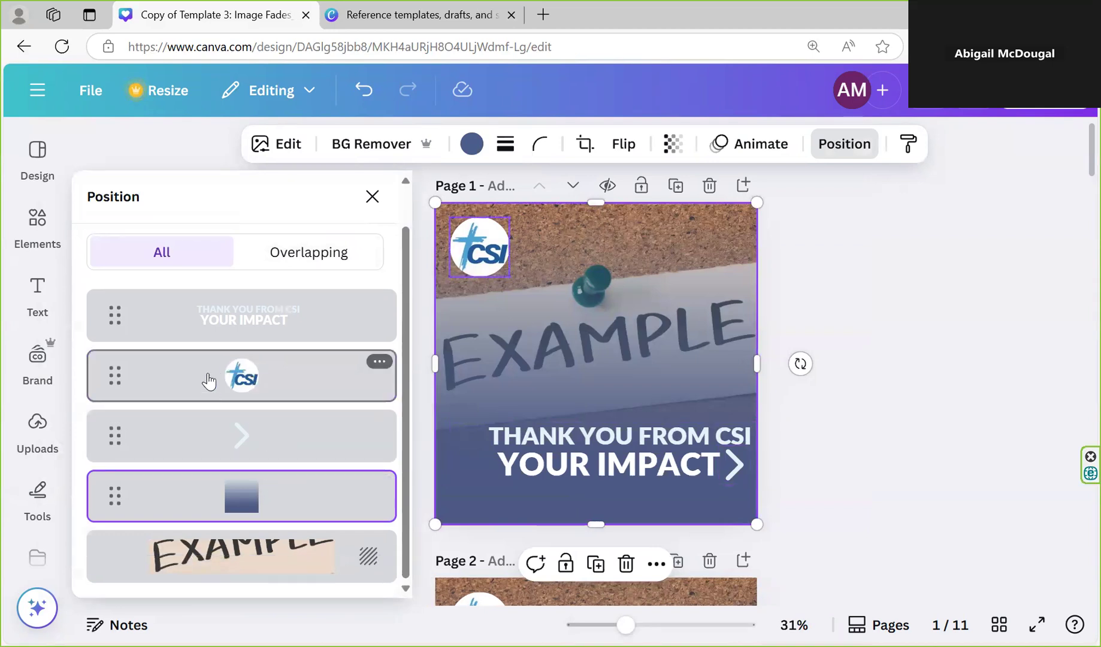
Reorder the CSI logo layer beneath the blue fade, then move it to the top of the layer stack
left_click_drag(207, 386, 204, 527)
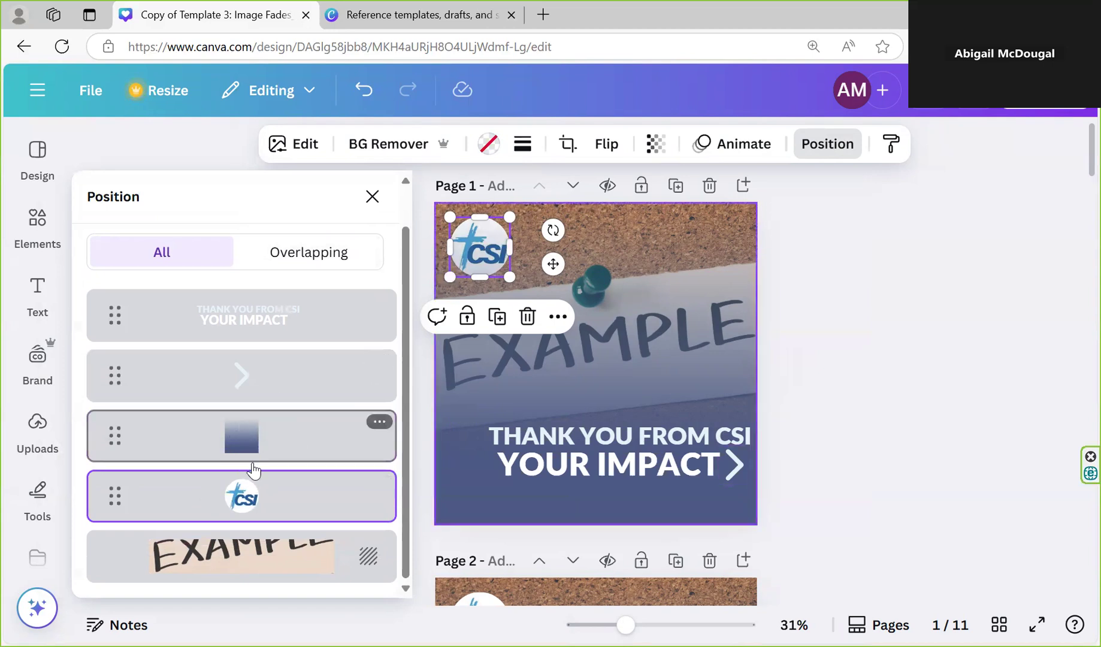
left_click_drag(275, 506, 276, 317)
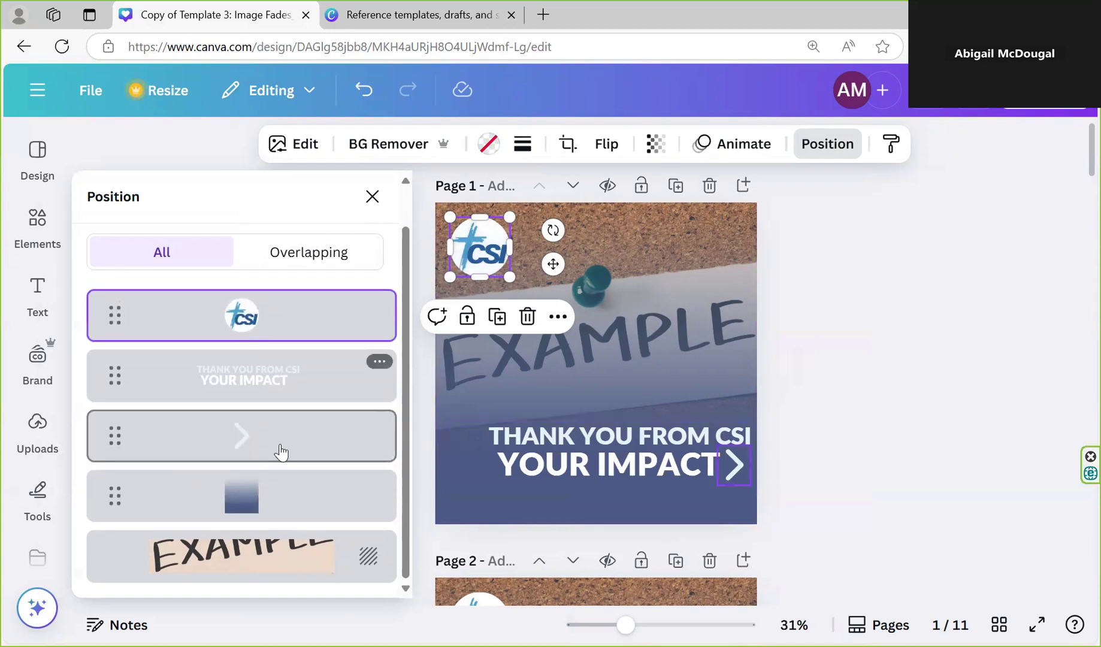
mouse_move(285, 442)
left_mouse_down()
mouse_move(284, 517)
mouse_move(274, 427)
mouse_move(275, 442)
left_mouse_up()
mouse_move(115, 433)
left_mouse_down()
mouse_move(103, 458)
mouse_move(120, 510)
mouse_move(121, 425)
mouse_move(119, 434)
left_mouse_up()
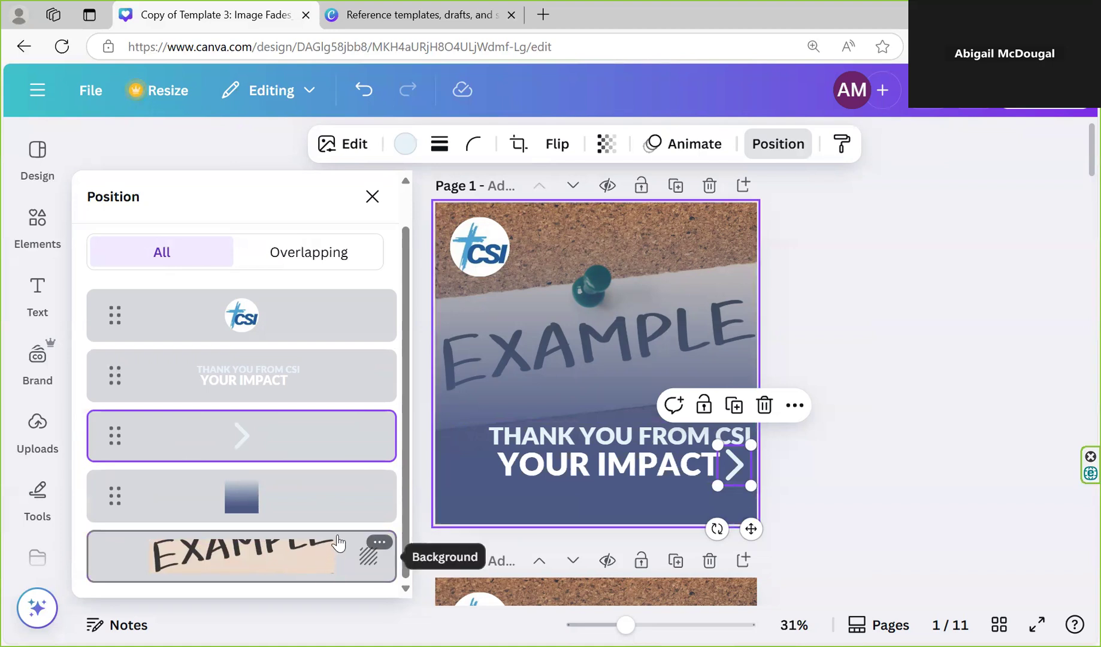
left_click(545, 316)
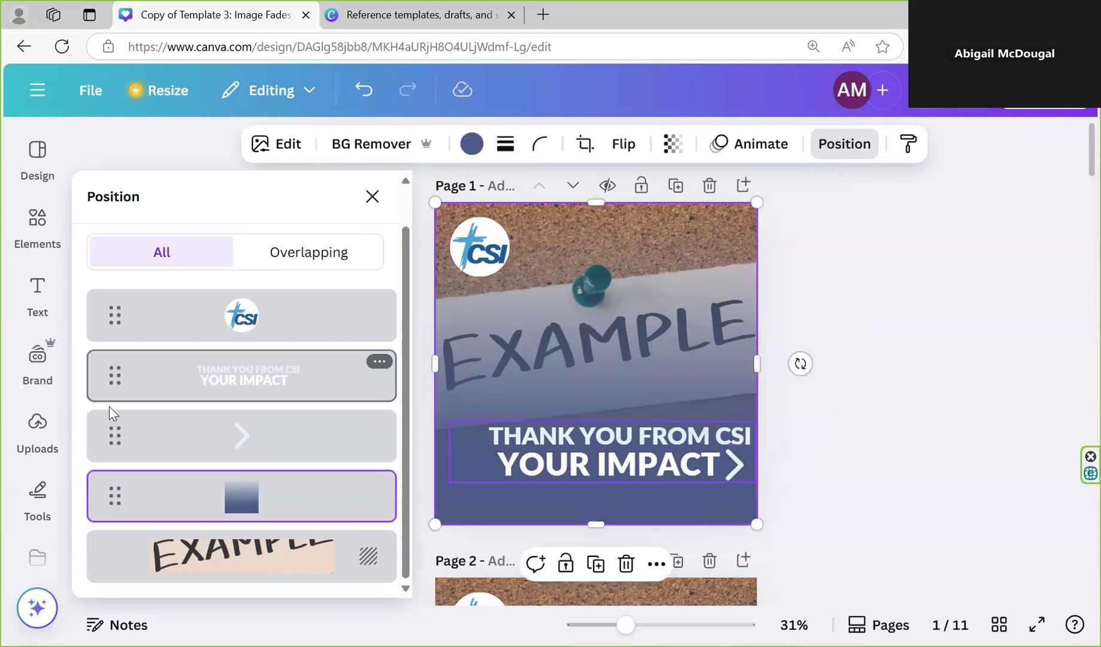
Upload the image 2022_Papua_trip_border_churches_forest from the Guest voices folder inside Images
left_click(36, 432)
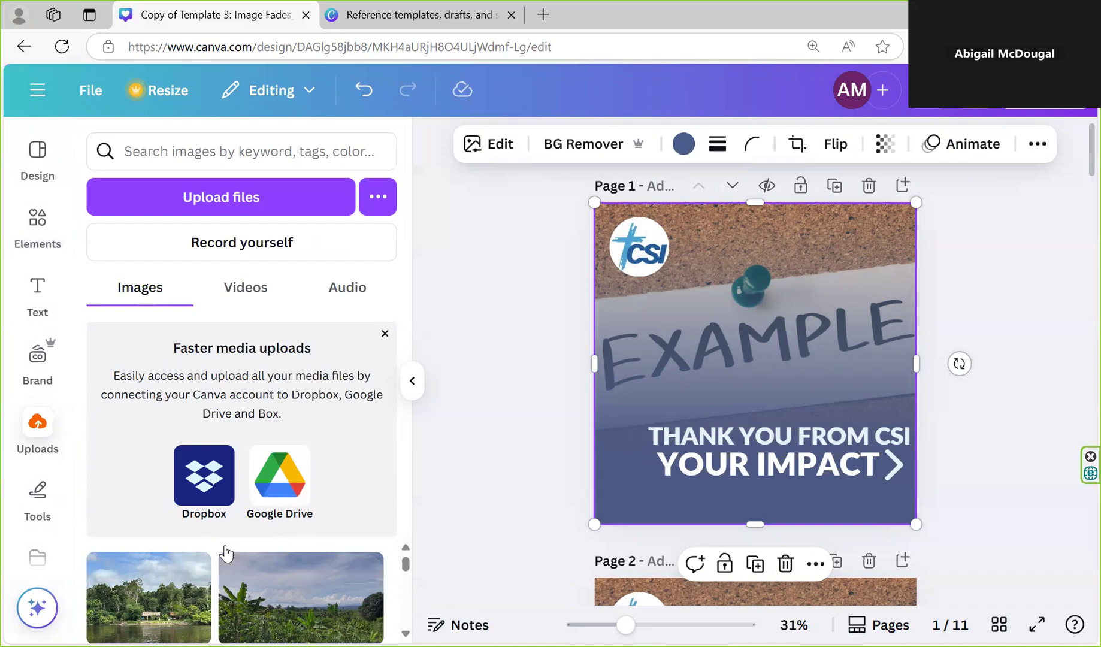
left_click(247, 200)
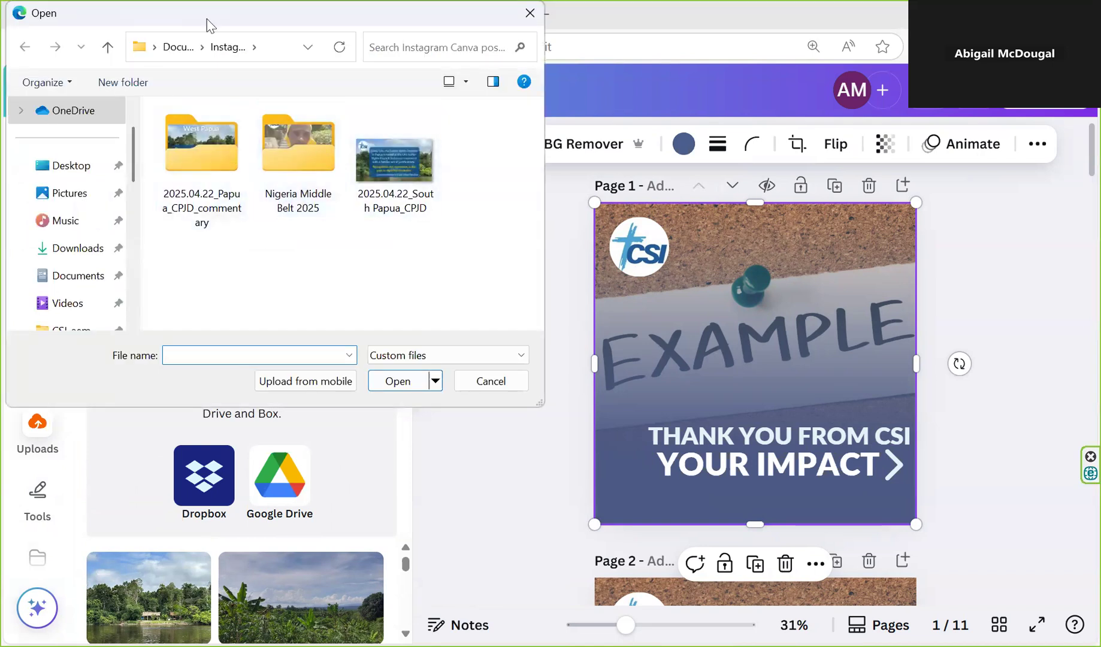
scroll(69, 248, "down", 3)
scroll(72, 263, "up", 2)
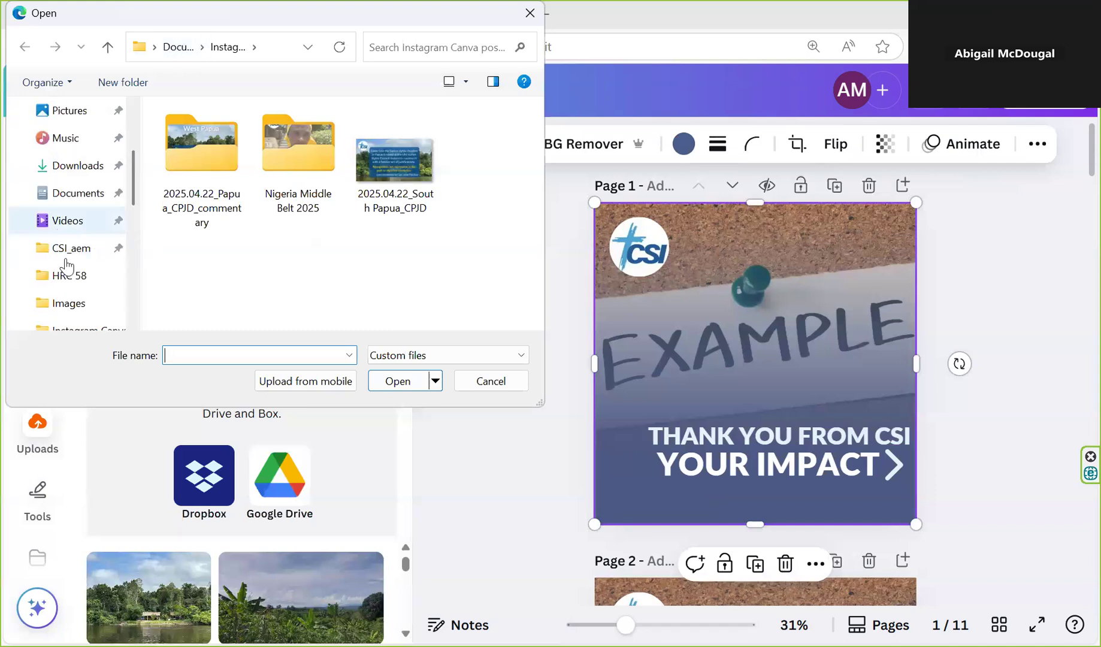
left_click(72, 303)
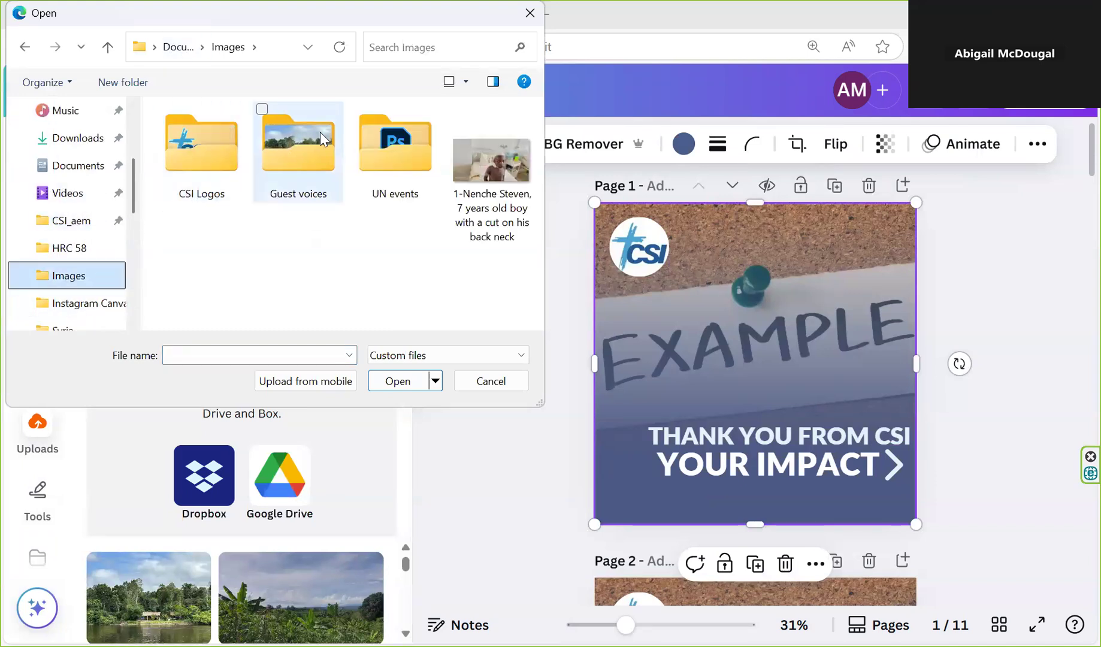
left_click(303, 155)
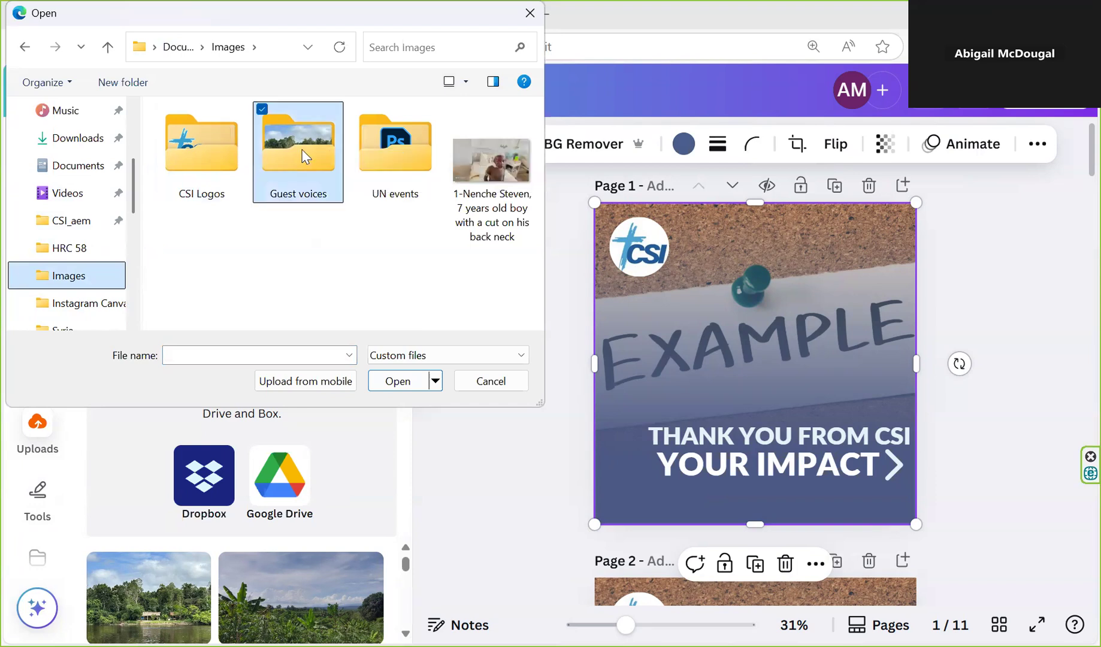
double_click(304, 155)
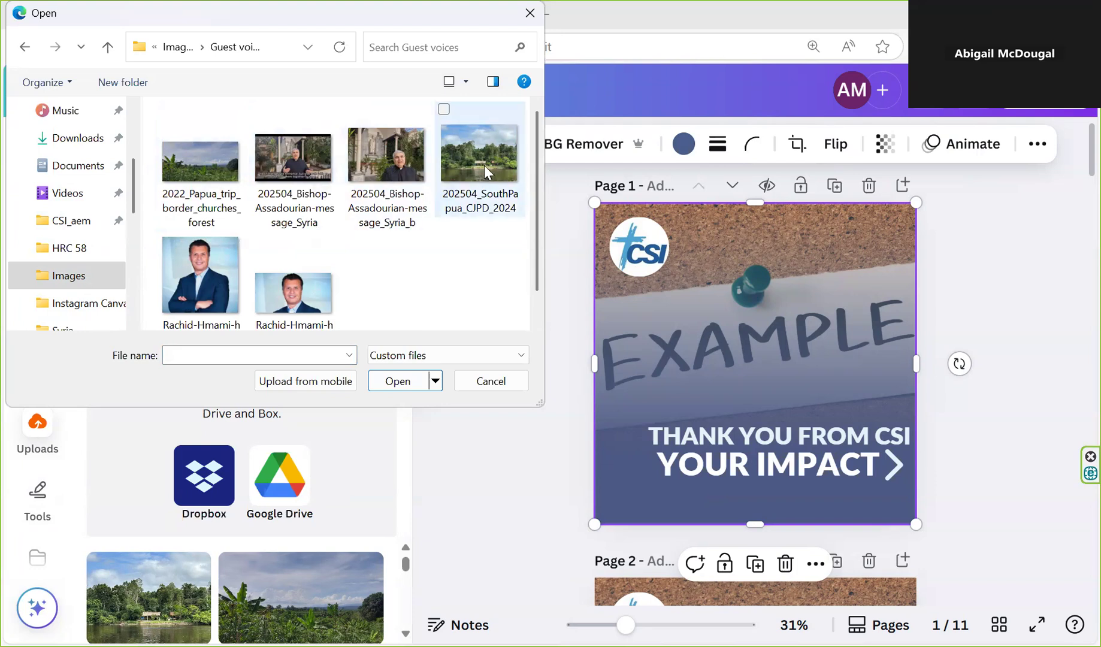
left_click(215, 167)
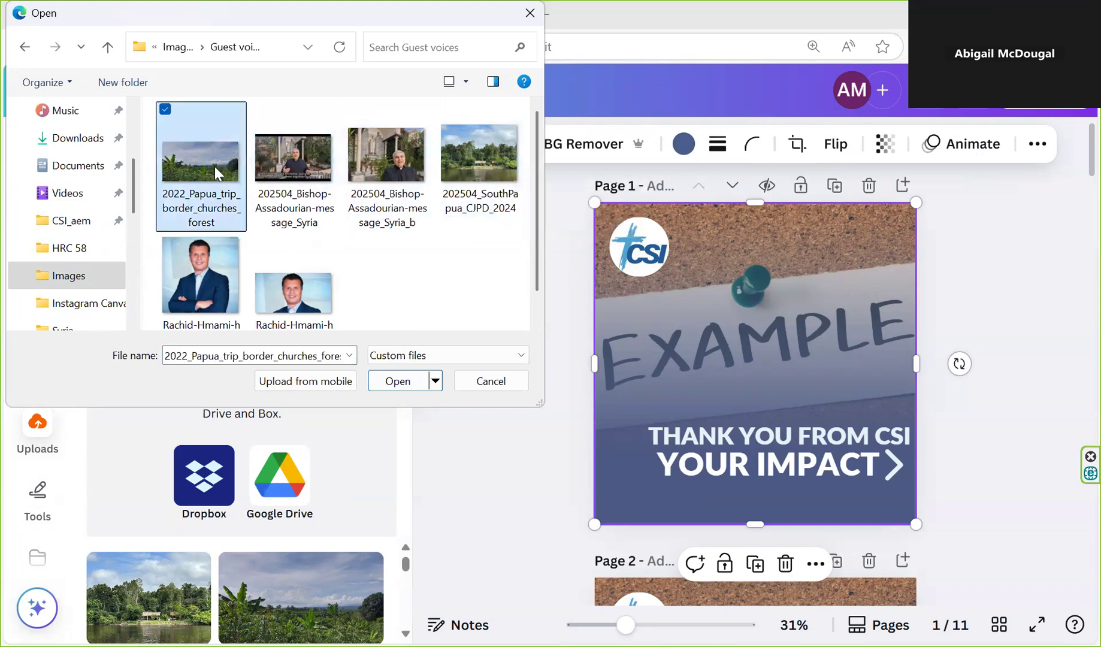
double_click(214, 167)
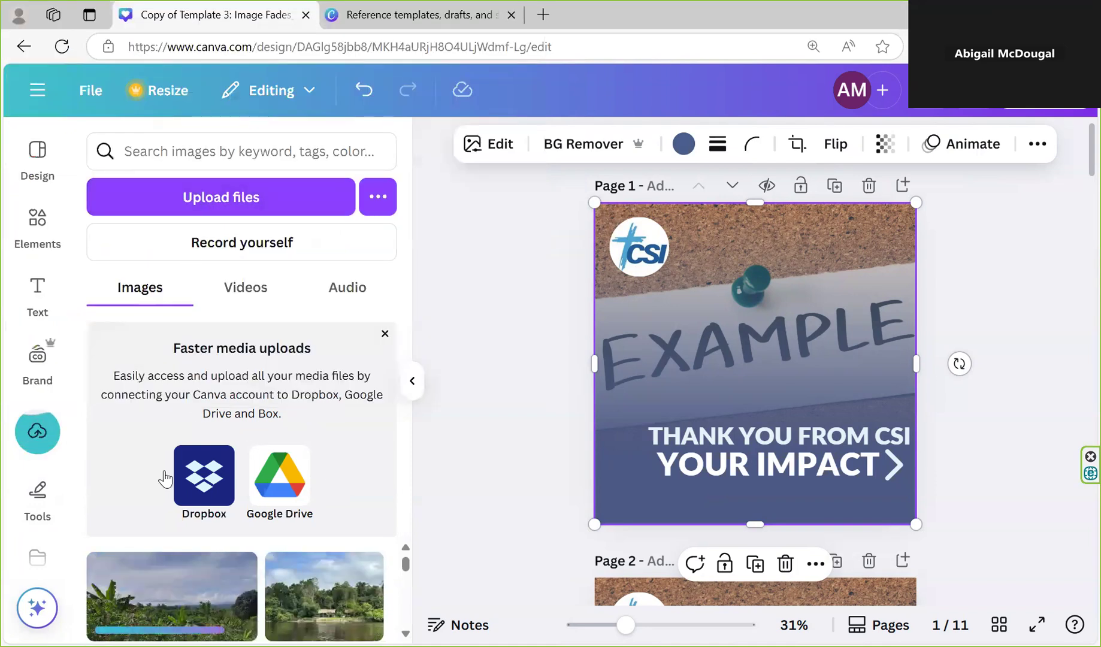
Place the uploaded Papua forest photo on page 1 and replace the page background with it
mouse_move(217, 580)
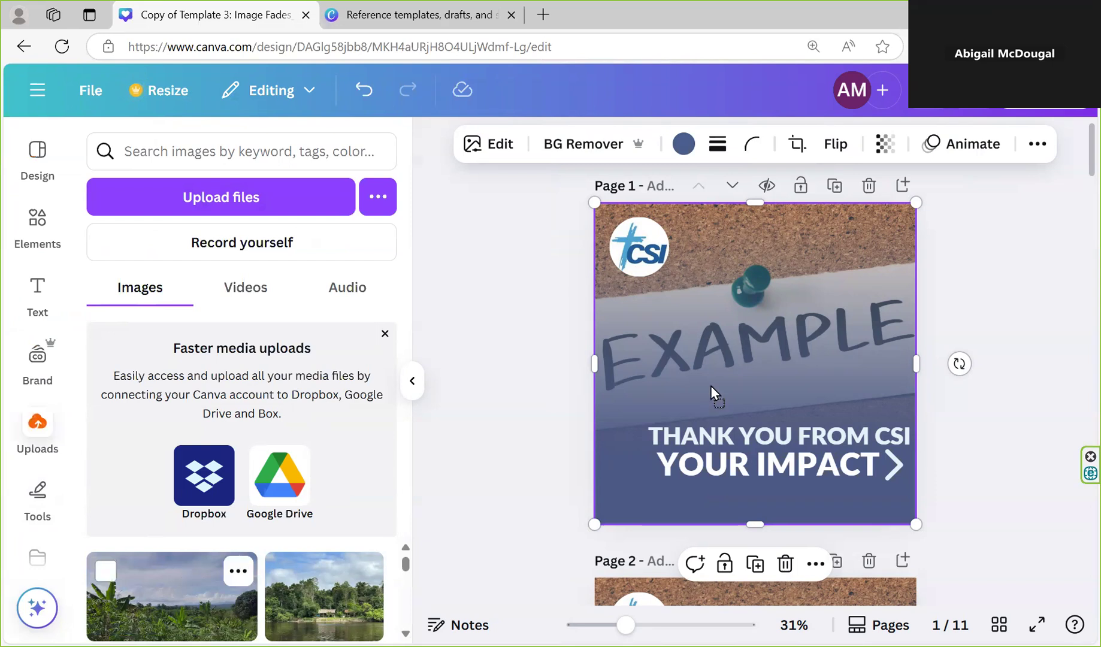
left_click_drag(718, 369, 718, 368)
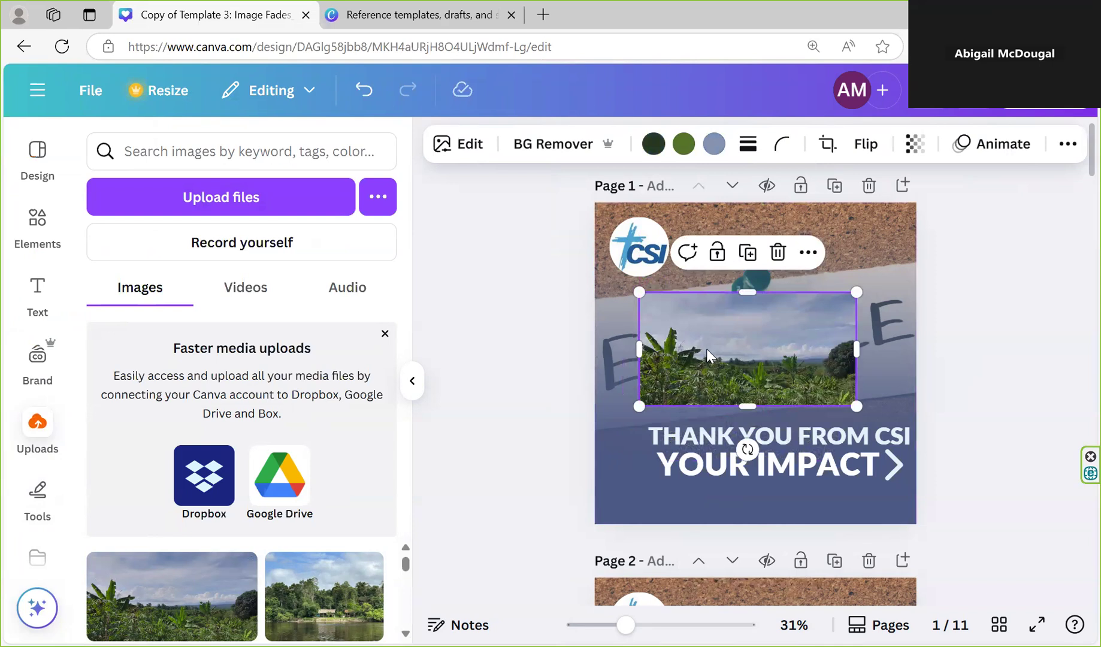
right_click(707, 349)
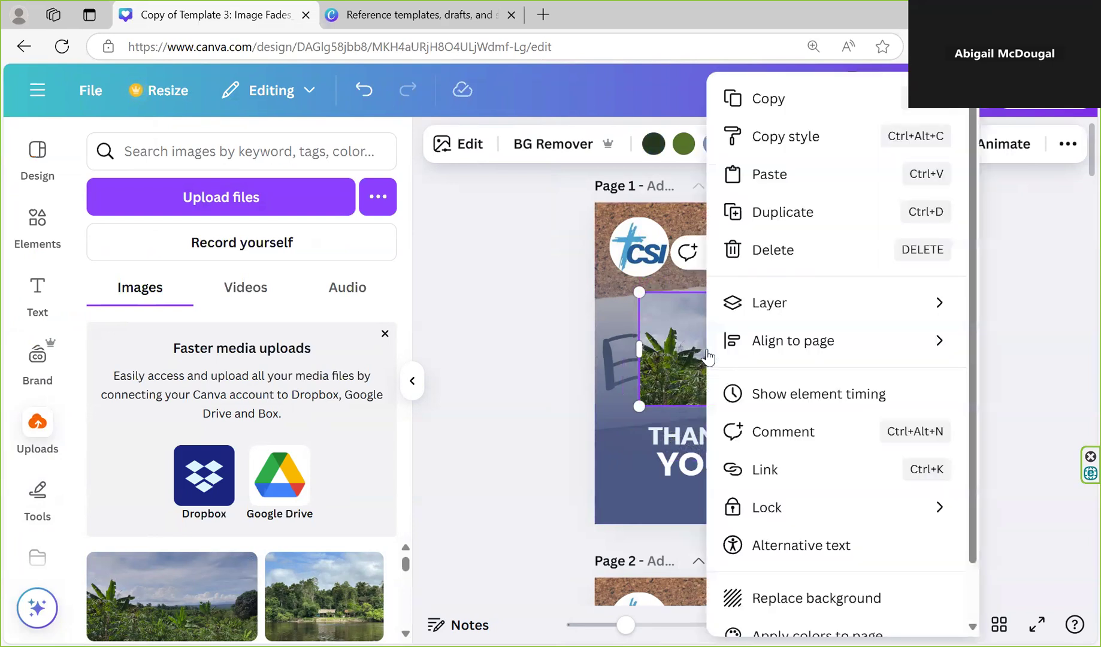
left_click(816, 599)
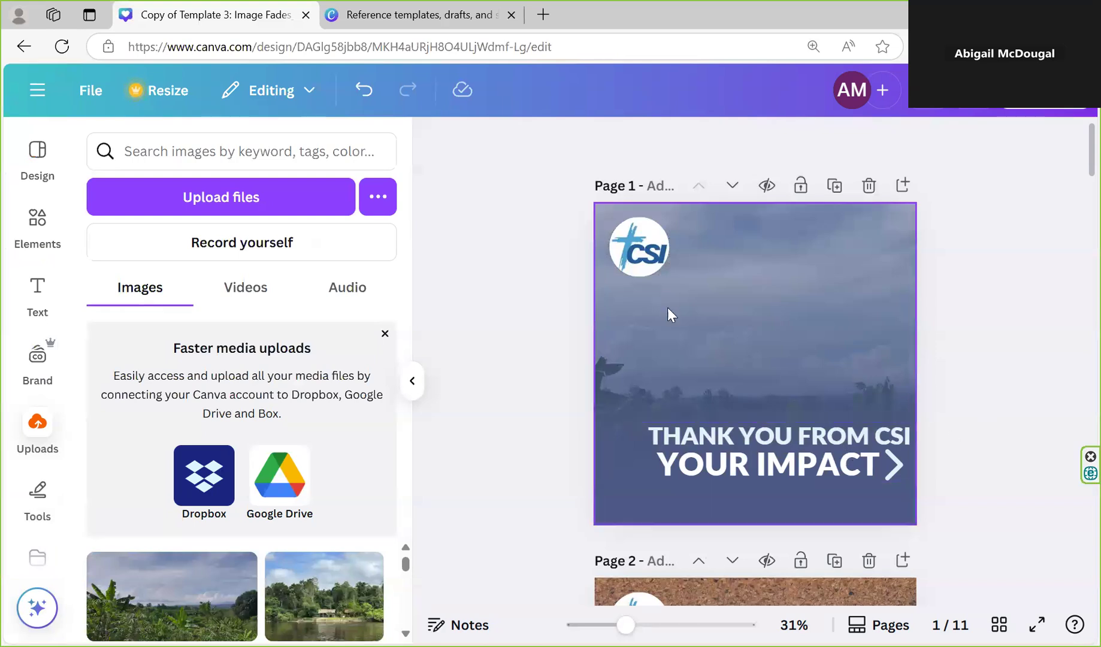
Show the list of all page 1 layers from the blue fade overlay, then close the list
scroll(899, 405, "down", 3)
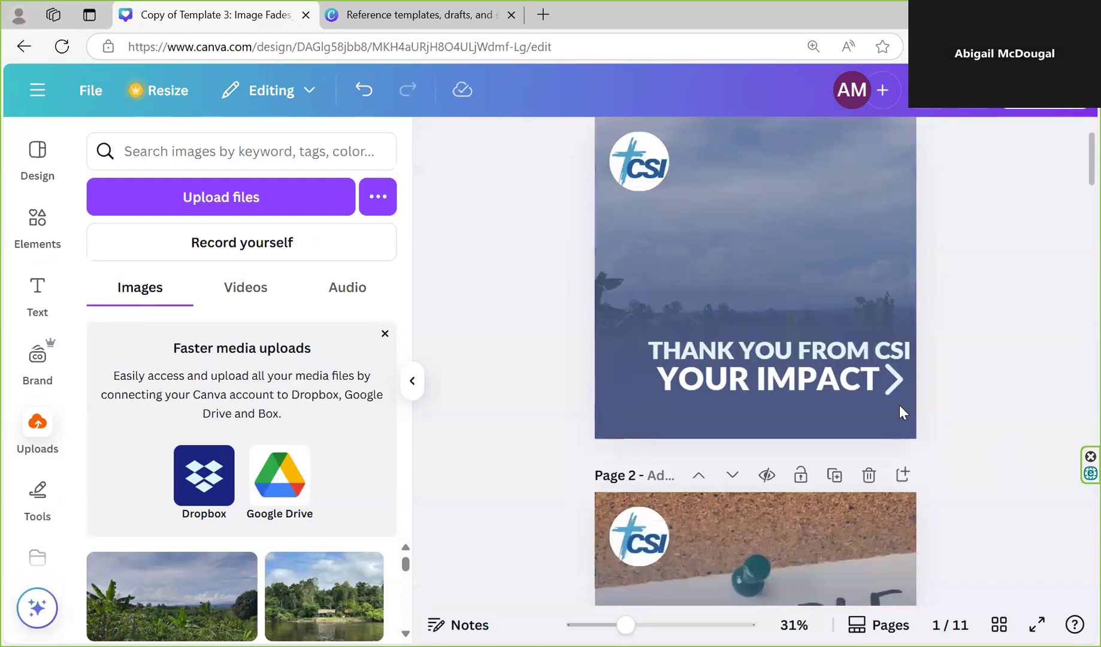
scroll(768, 290, "up", 3)
right_click(759, 339)
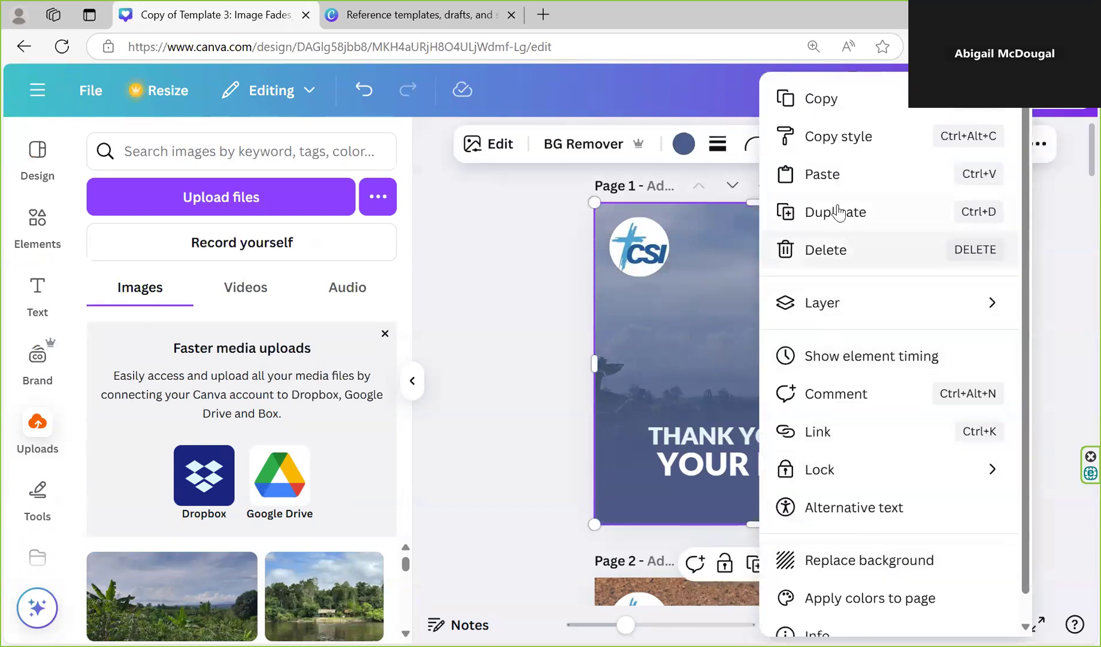
mouse_move(773, 312)
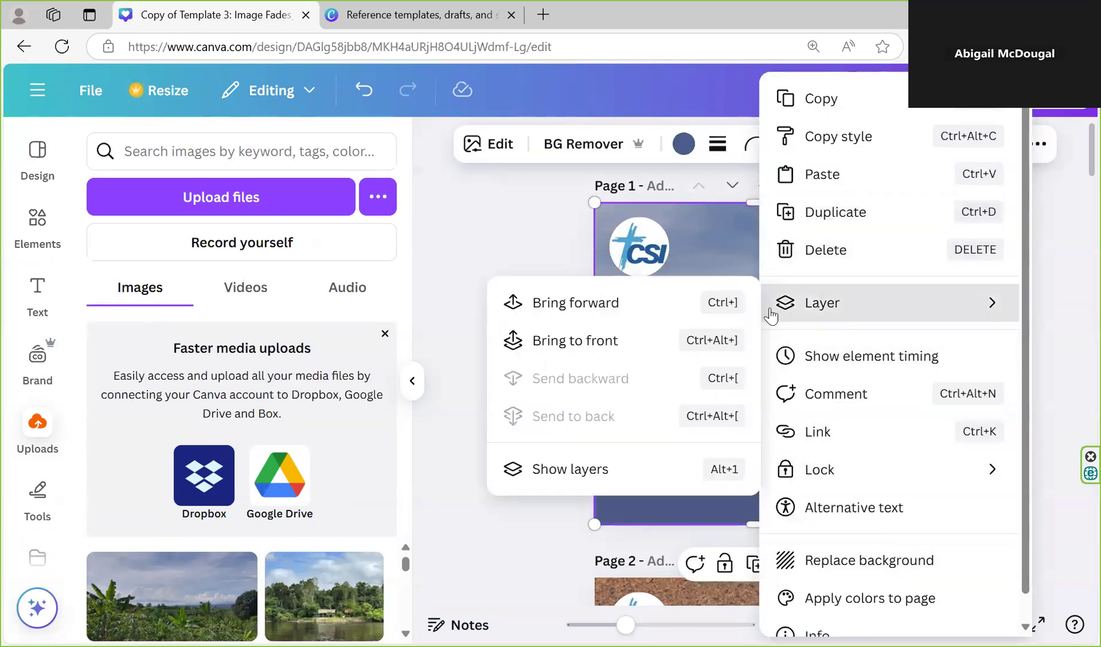
left_click(585, 473)
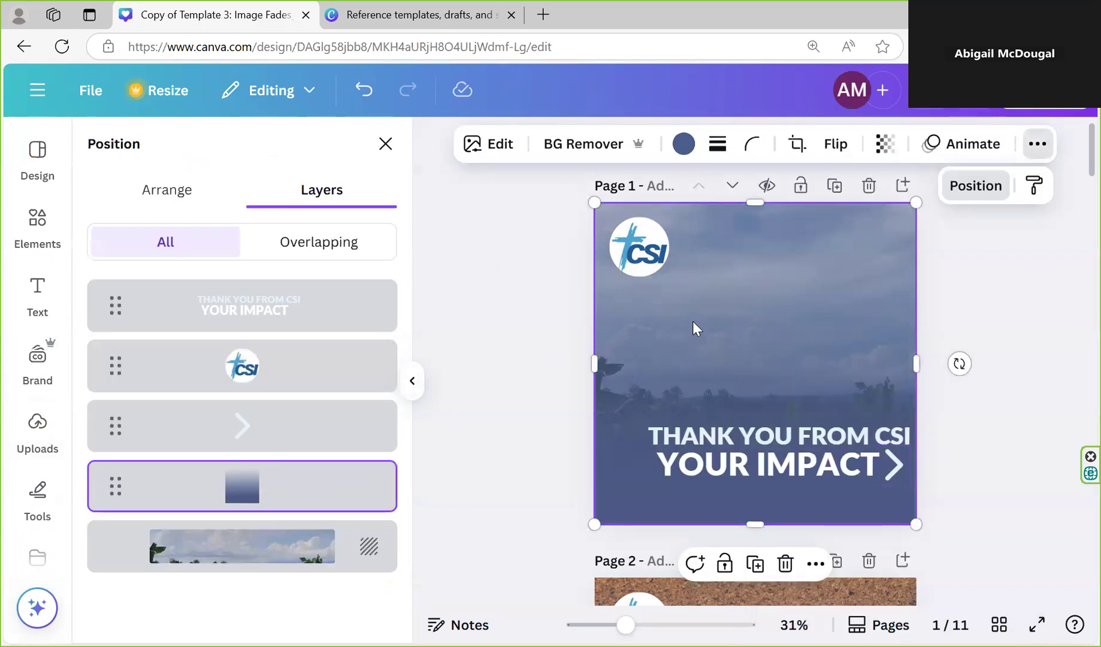
left_click(987, 465)
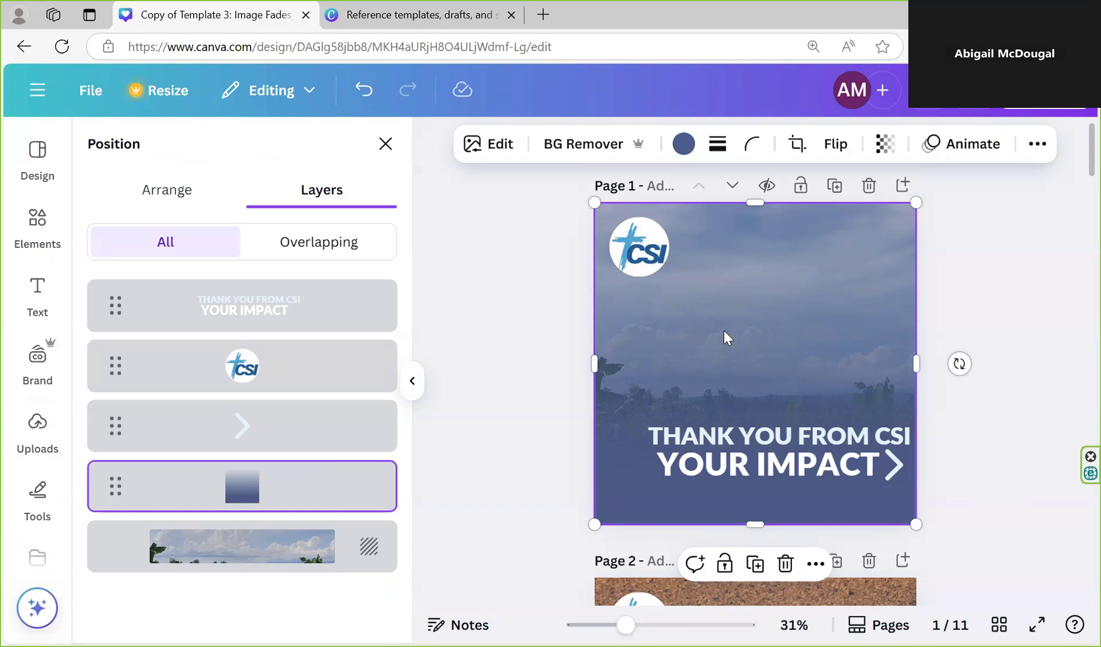
left_click(386, 144)
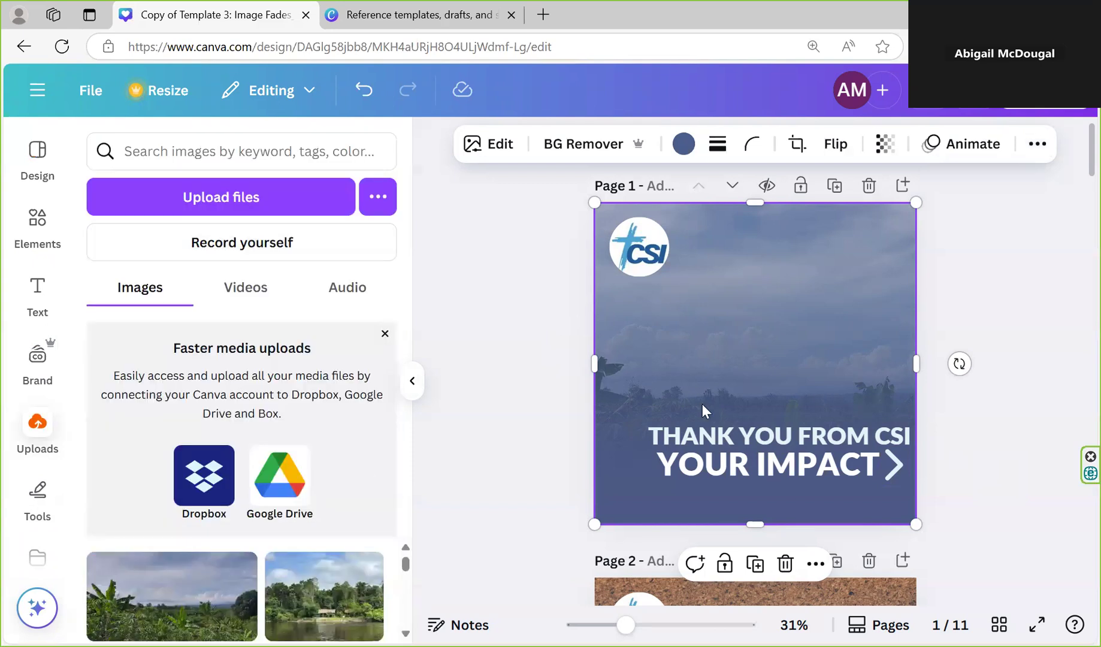
Shift the blue fade overlay on page 1 down below the CSI logo, then delete the overlay
left_click_drag(753, 364, 750, 446)
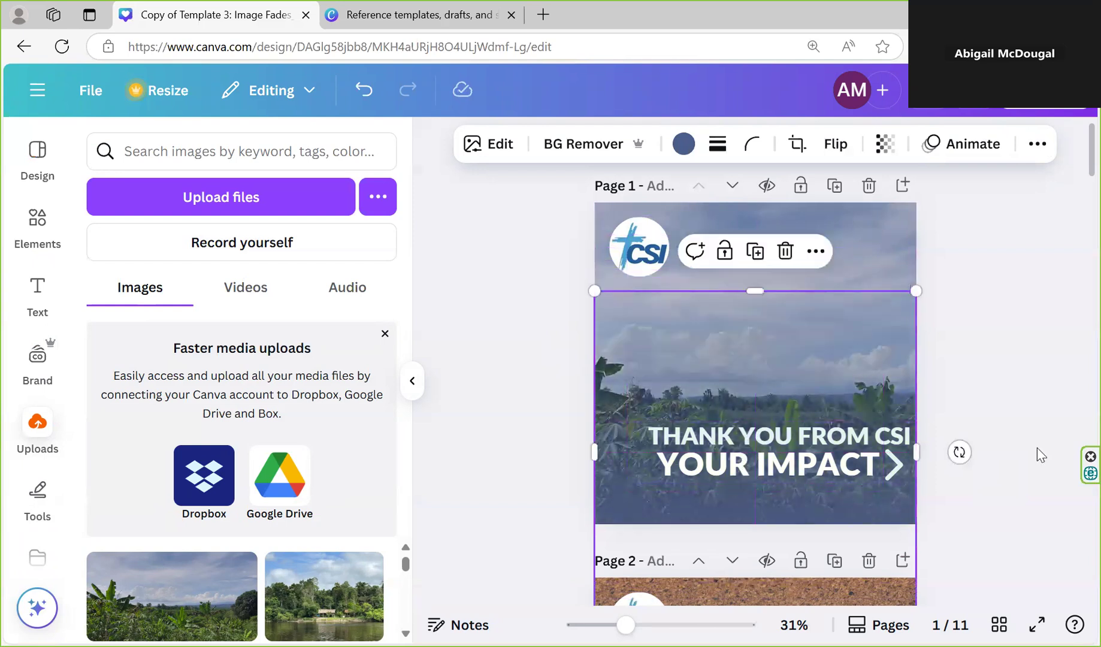
left_click(1036, 447)
mouse_move(735, 376)
left_mouse_down()
mouse_move(733, 280)
mouse_move(735, 376)
mouse_move(735, 362)
left_mouse_up()
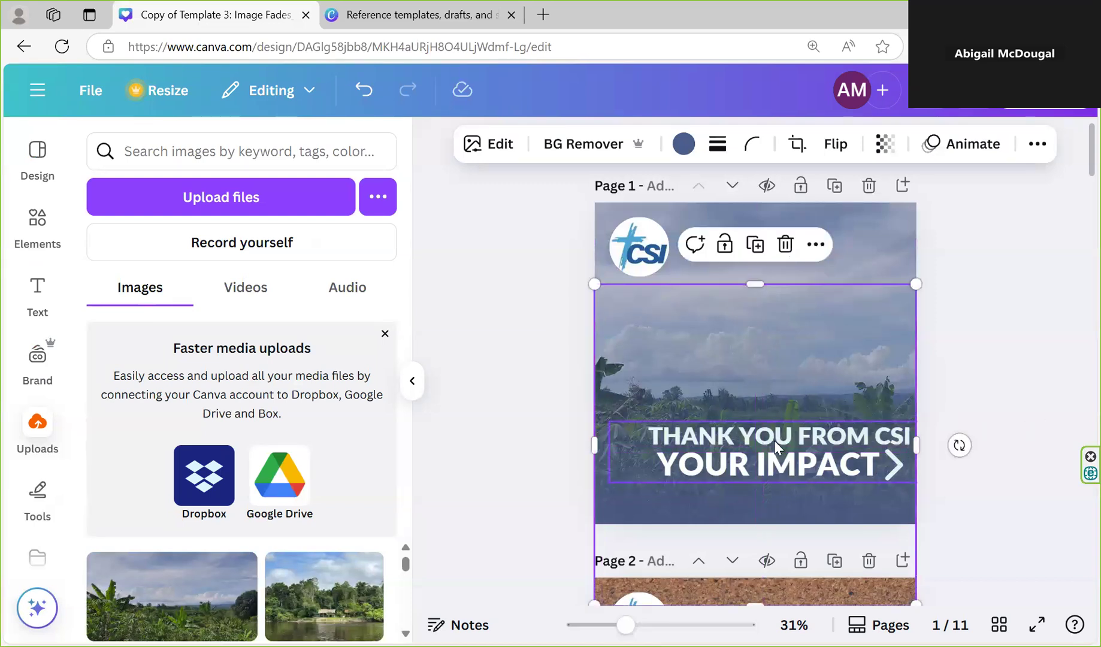
key("Delete")
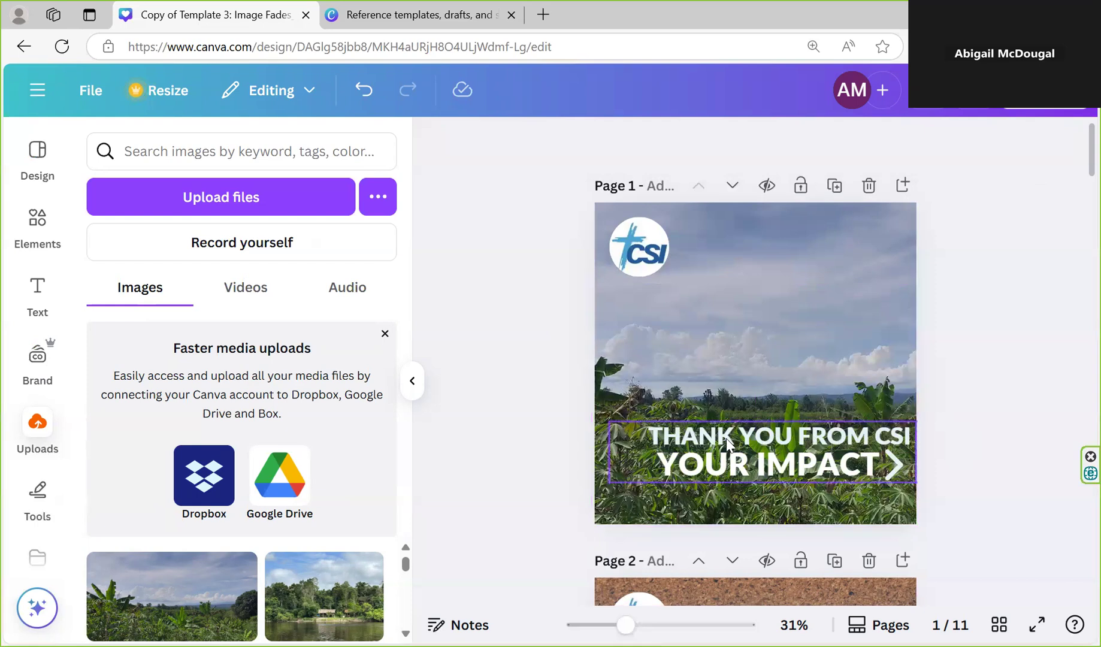
Try moving only the page 1 heading text up into the sky area of the photo, then undo the move
left_click(758, 450)
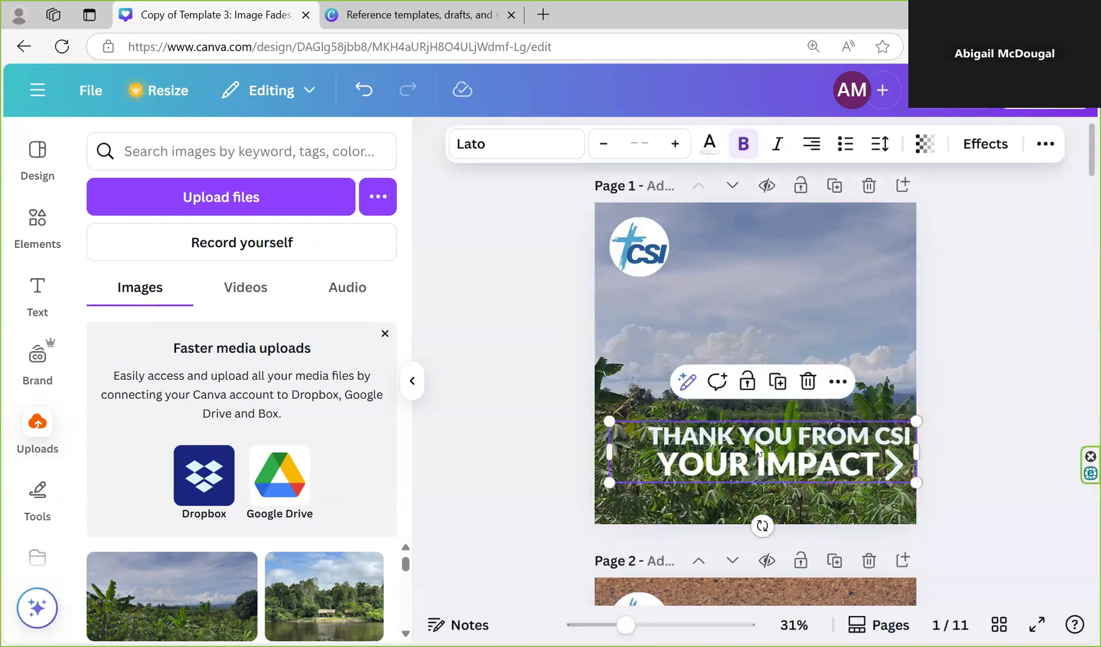
left_click_drag(756, 449, 750, 323)
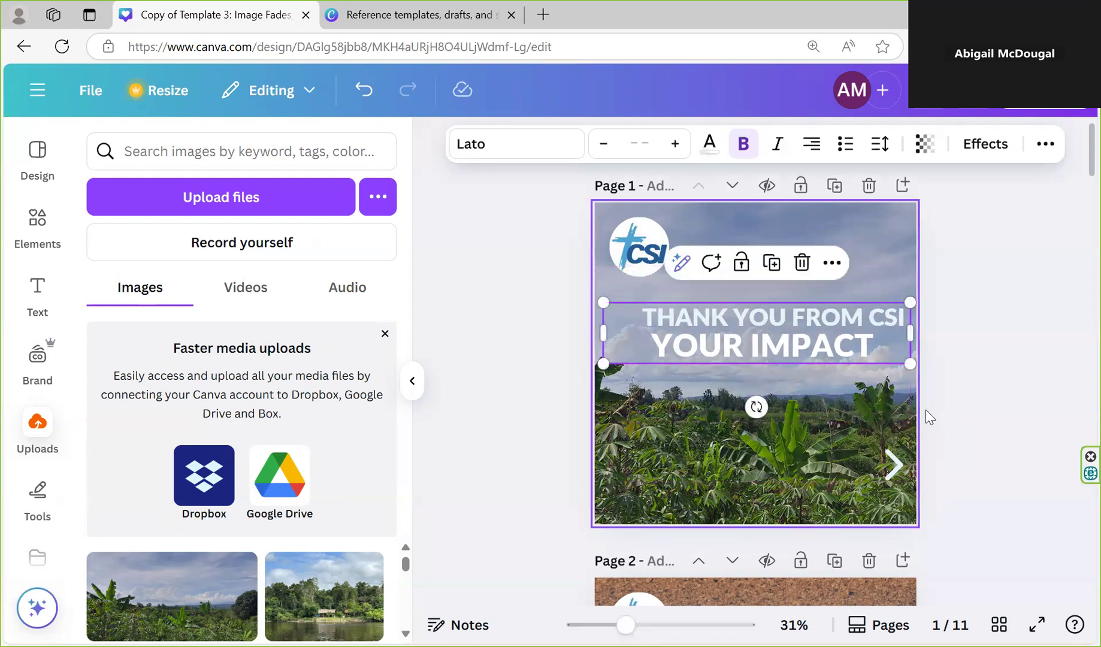
left_click(998, 464)
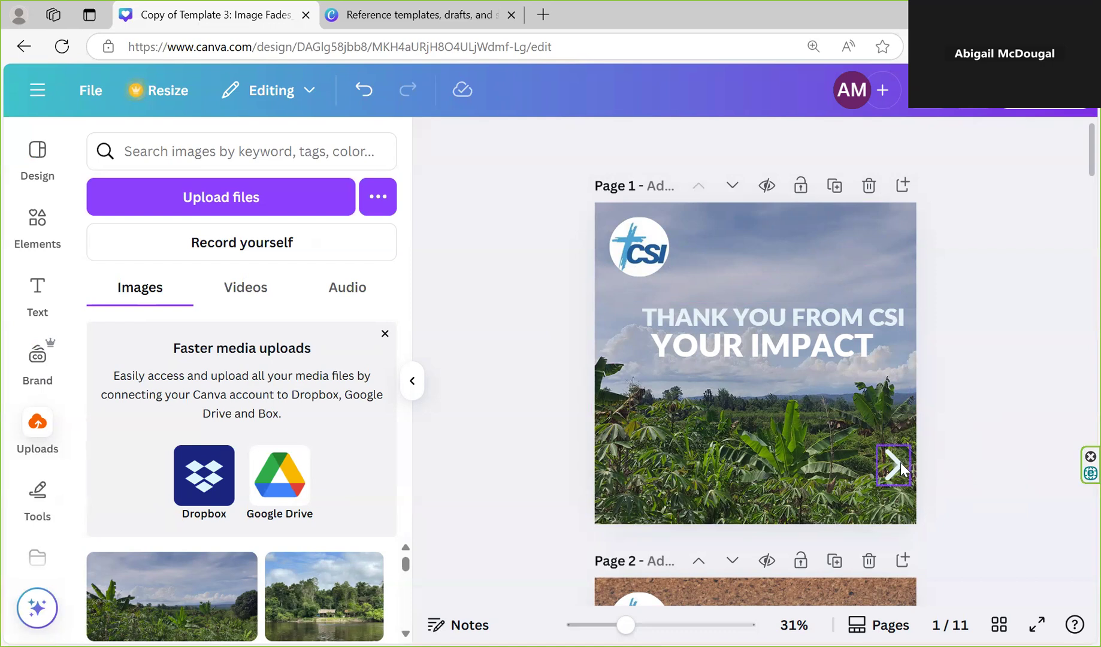
key("ctrl+y")
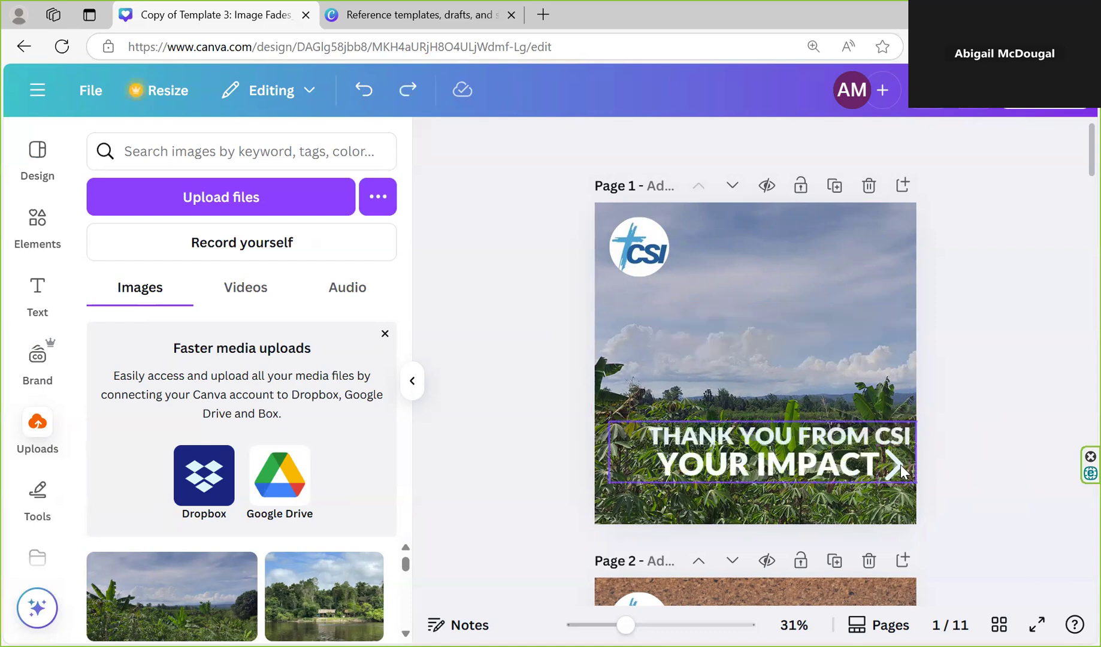
Select the page 1 heading text together with its arrow and move both up into the sky area of the photo
left_click(895, 470)
left_click(1005, 469)
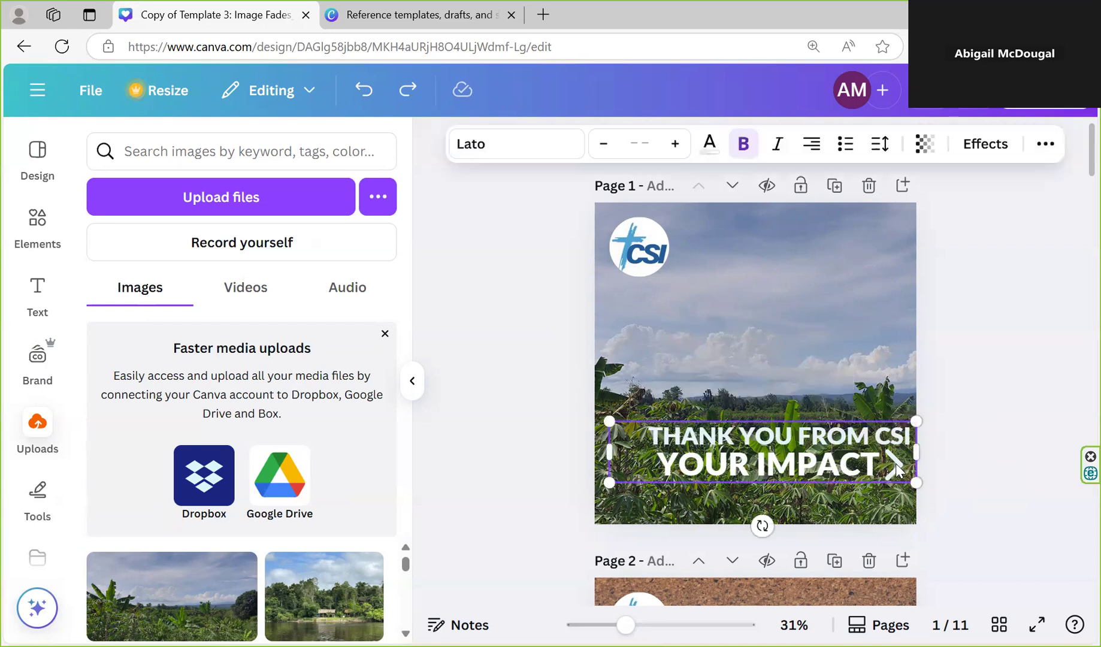
left_click(905, 486)
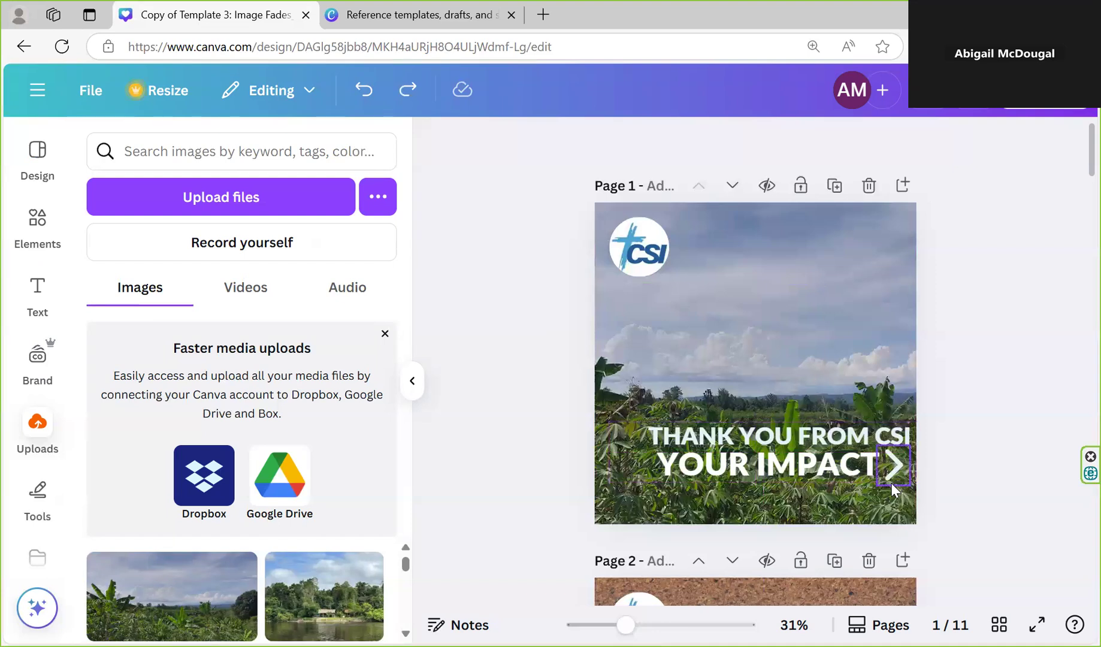
left_click(891, 483)
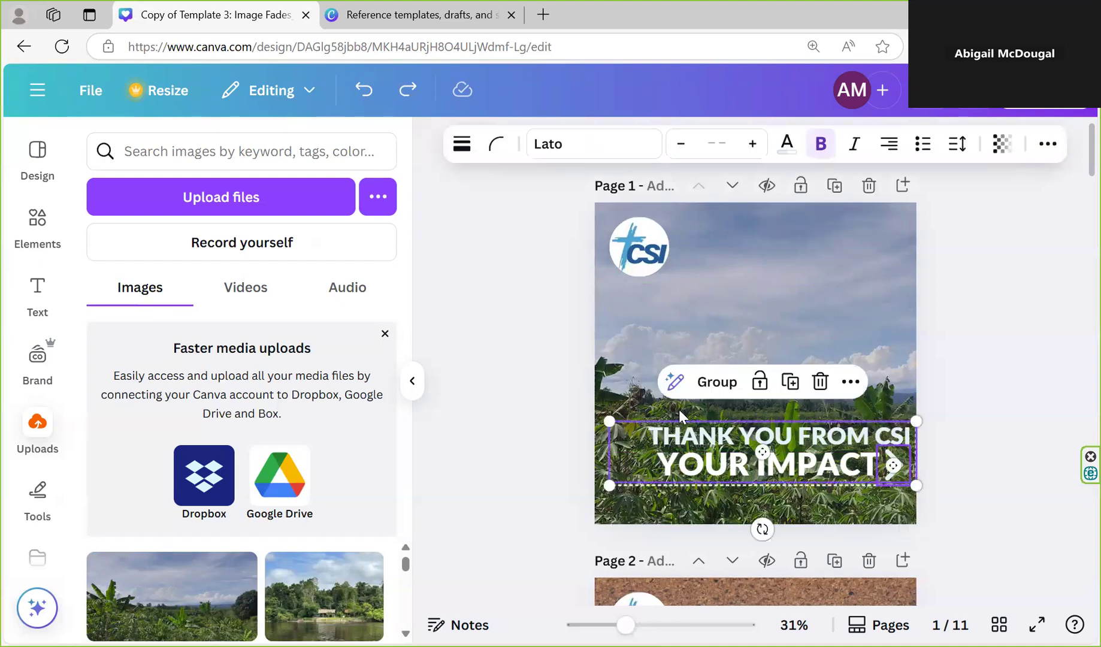
left_click_drag(727, 443, 718, 322)
left_click(997, 457)
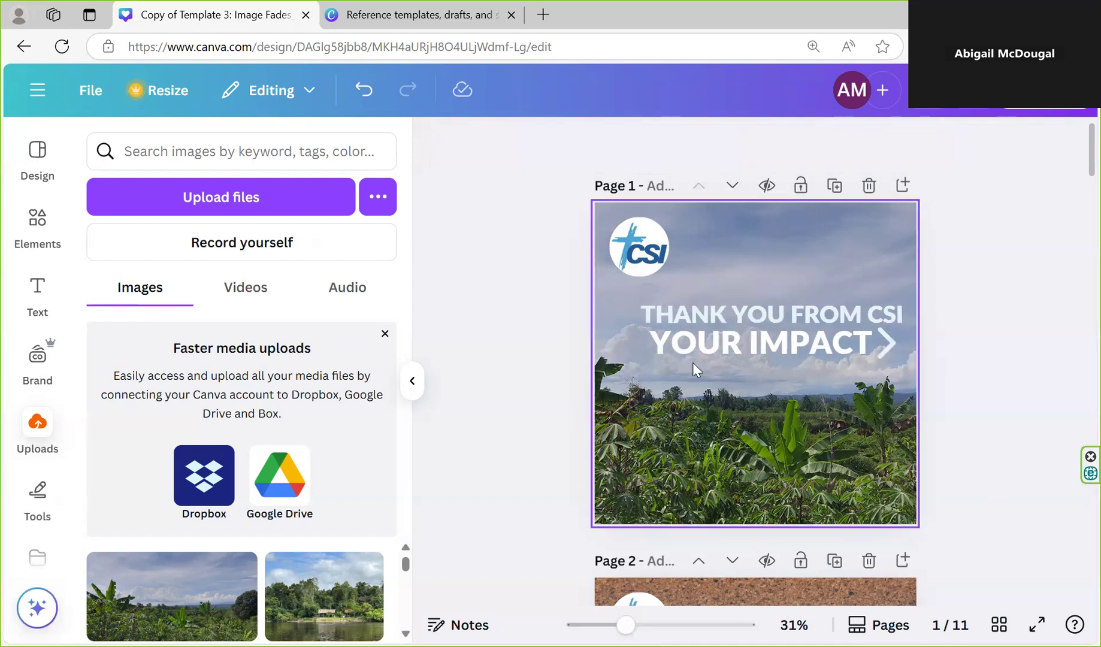
Show the text color choices for the body text on page 2, then close them
scroll(846, 410, "down", 5)
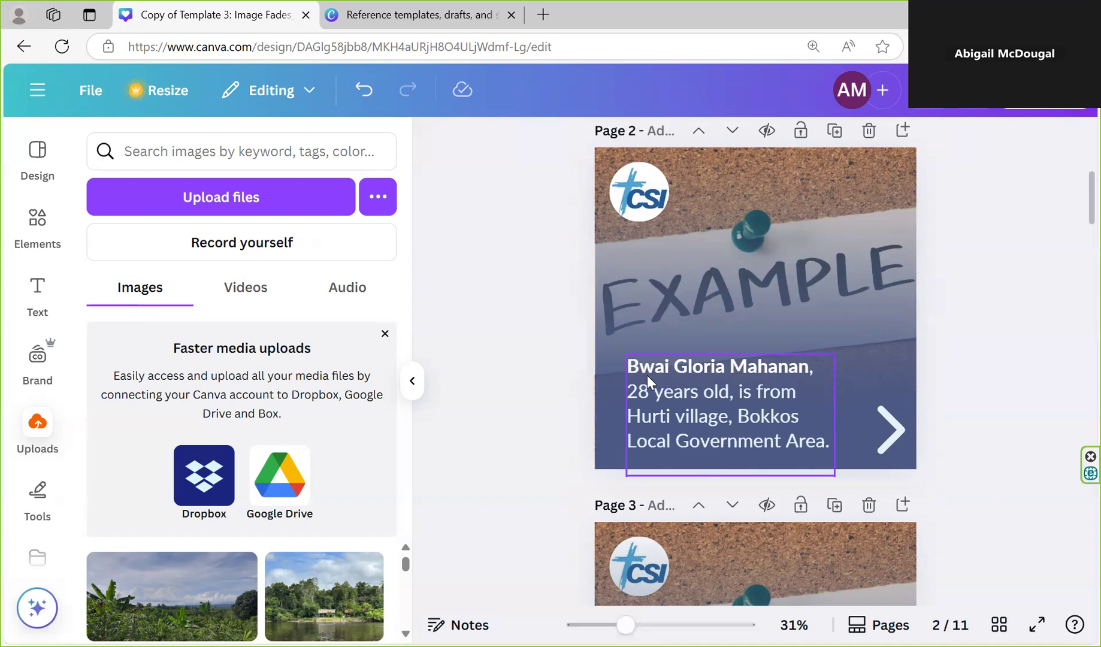
left_click(729, 409)
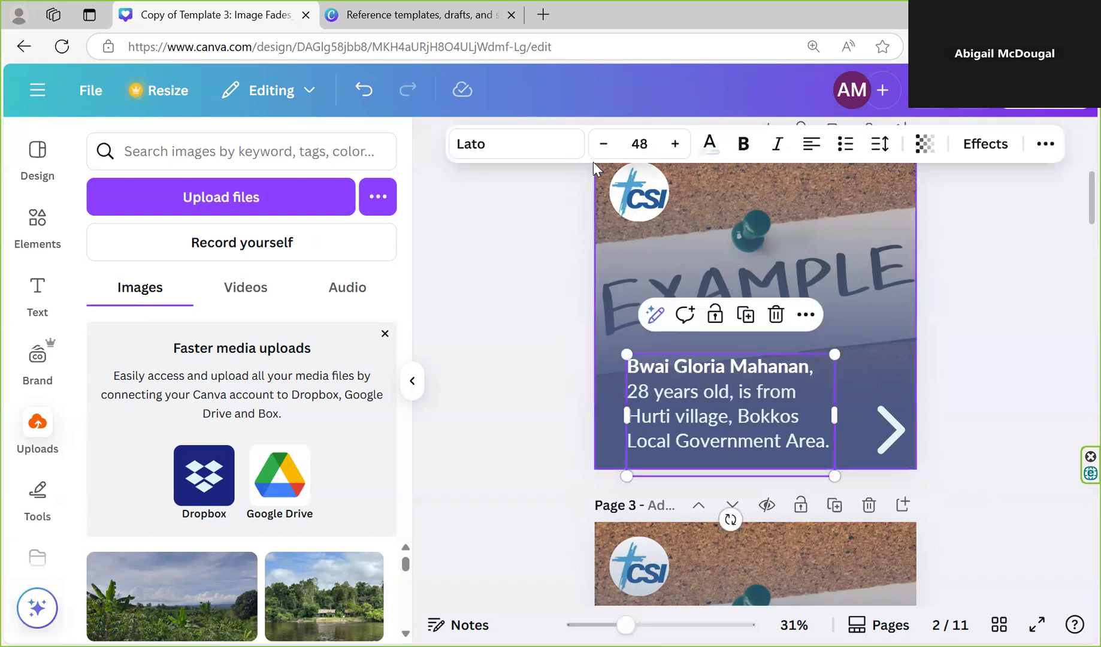
left_click(710, 146)
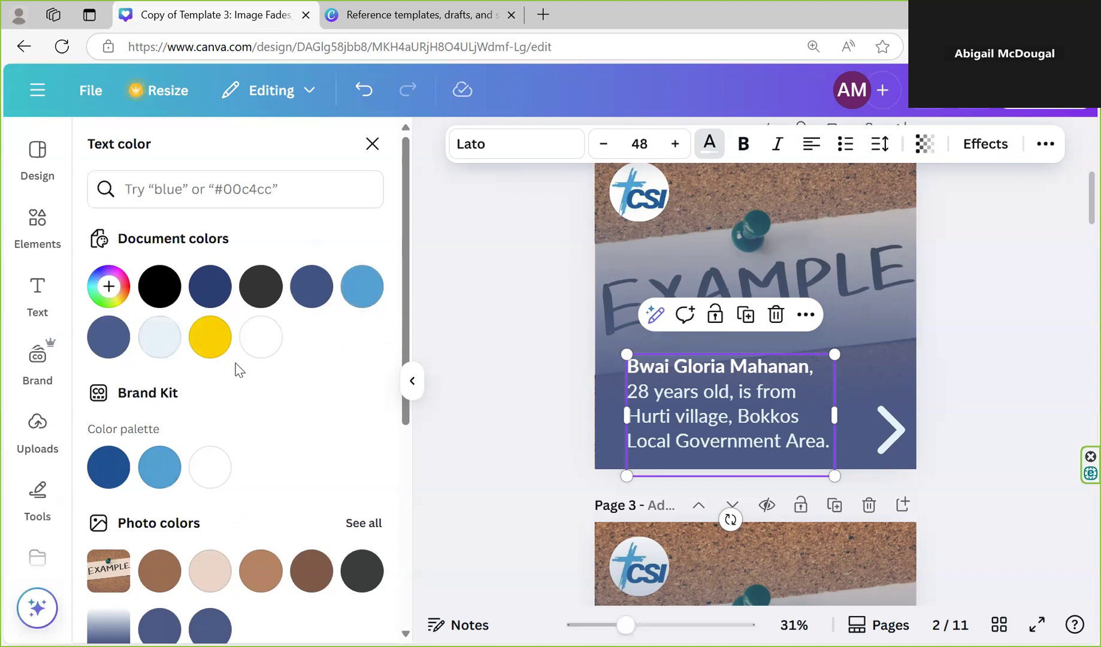
left_click(534, 349)
Examine the fade-to-black example pages and select the body text on page 7 to check its font size and highlight color
scroll(828, 426, "down", 4)
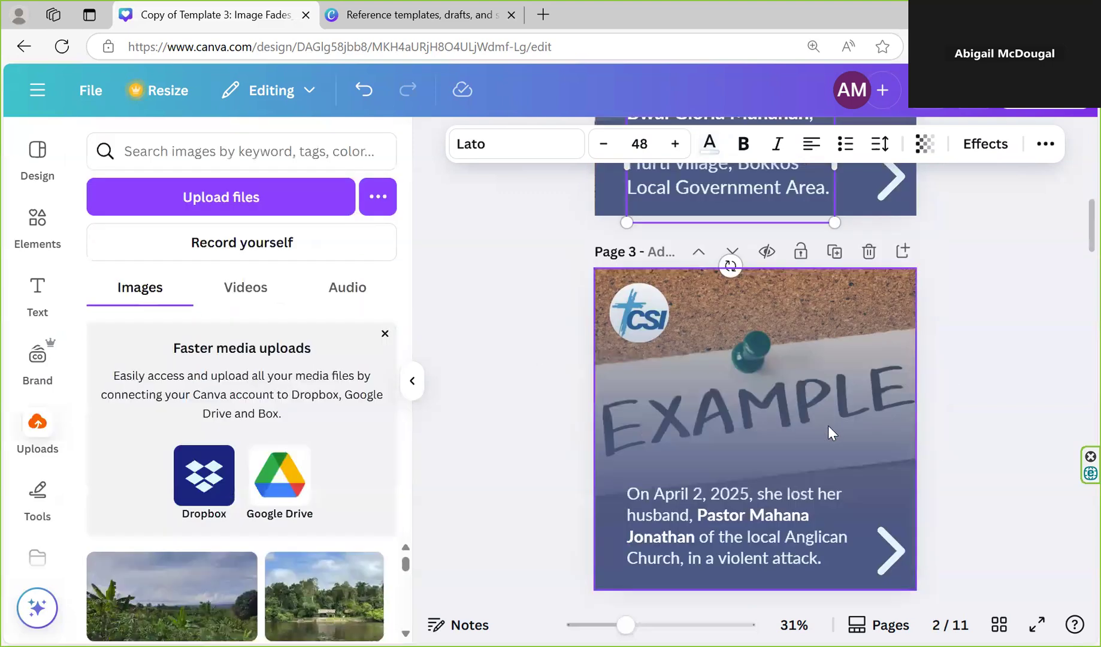
scroll(828, 425, "down", 15)
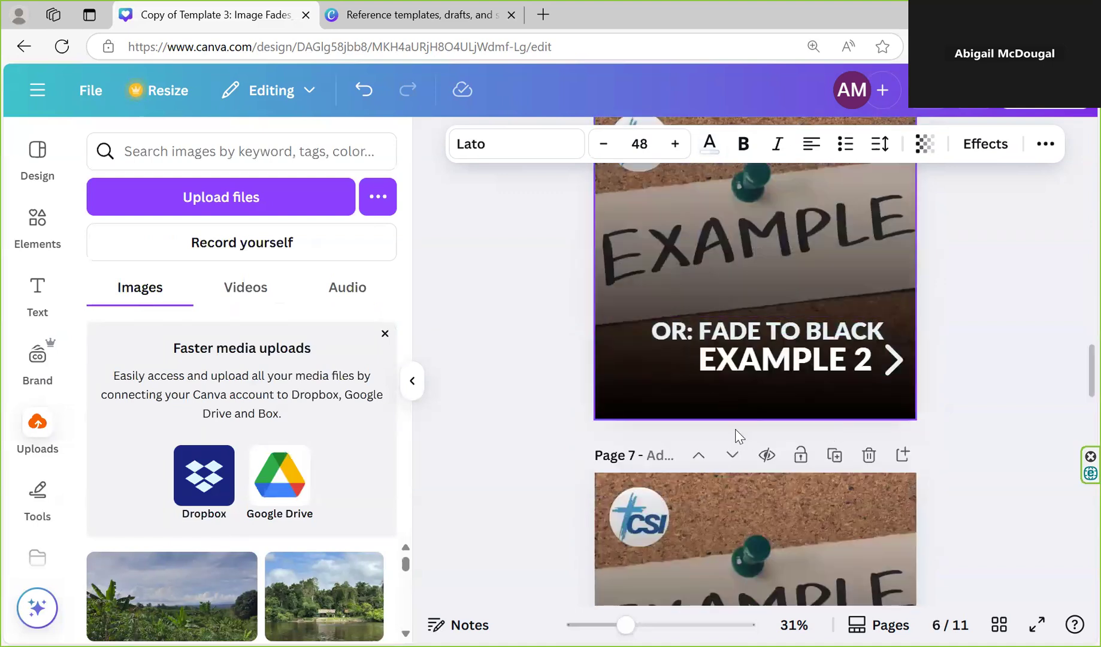
scroll(750, 447, "down", 3)
scroll(750, 448, "down", 2)
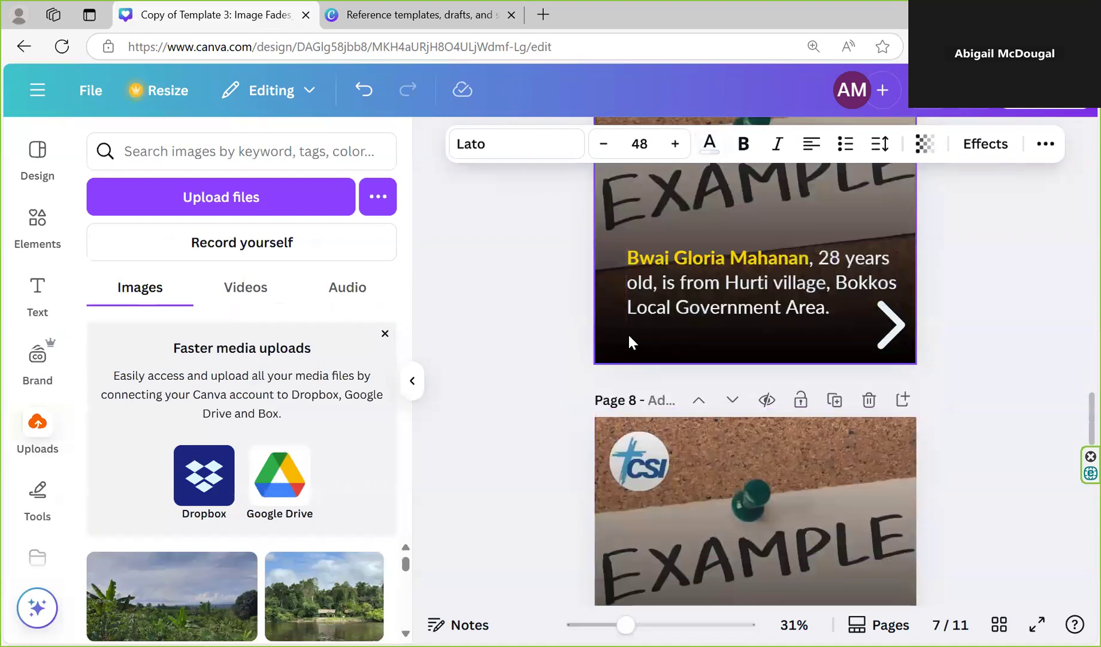
scroll(702, 290, "up", 3)
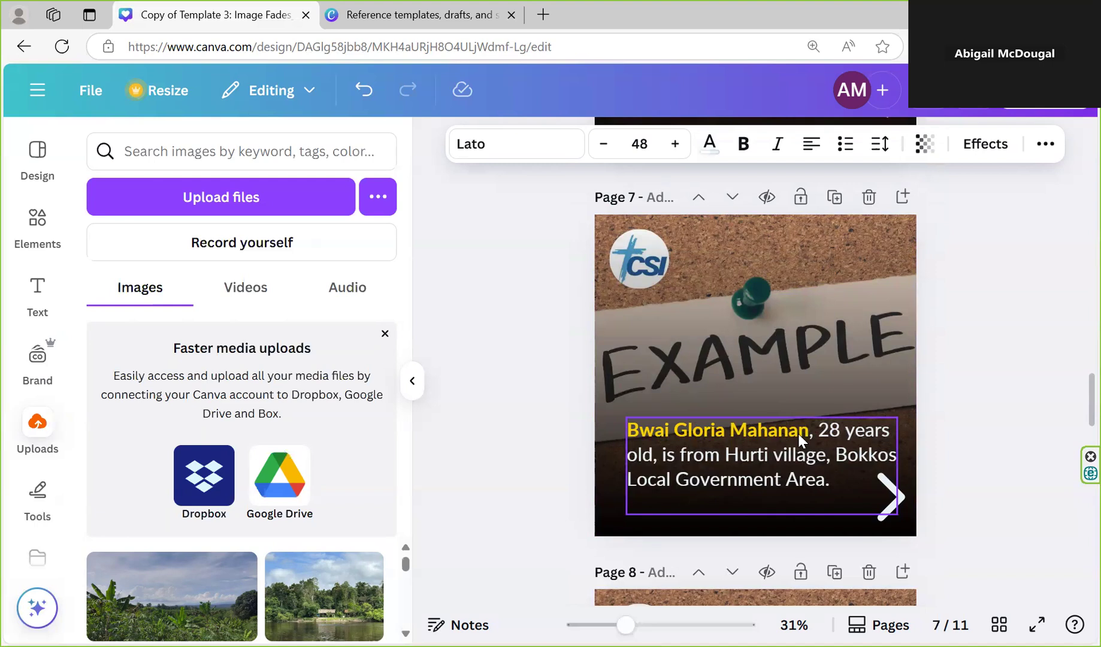
left_click(790, 437)
left_click(783, 430)
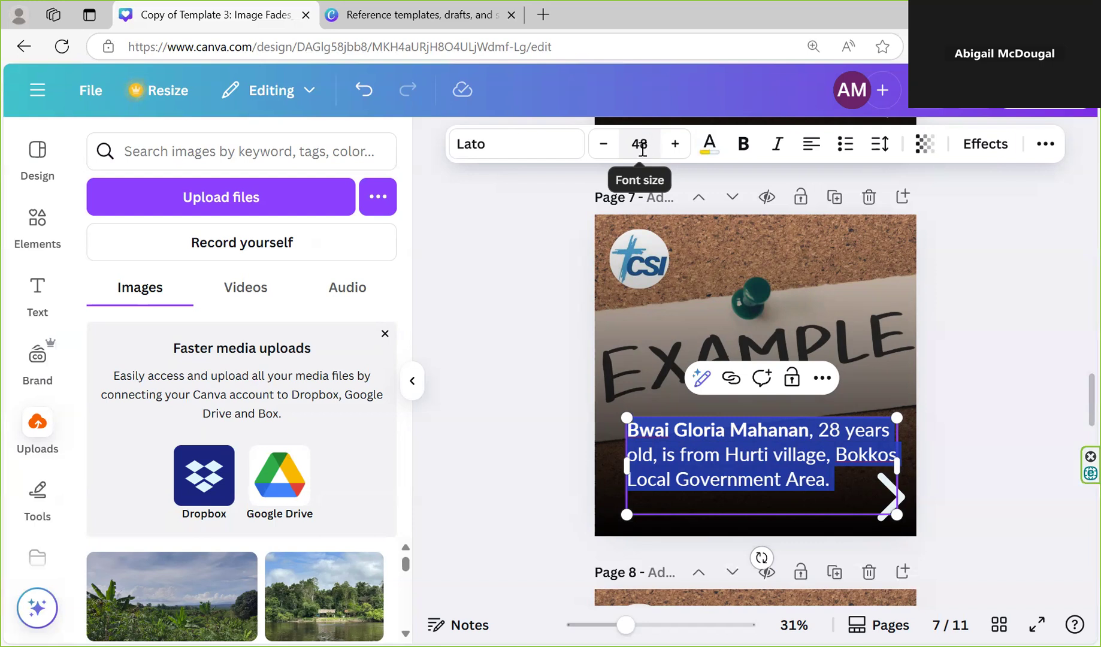
scroll(582, 264, "down", 5)
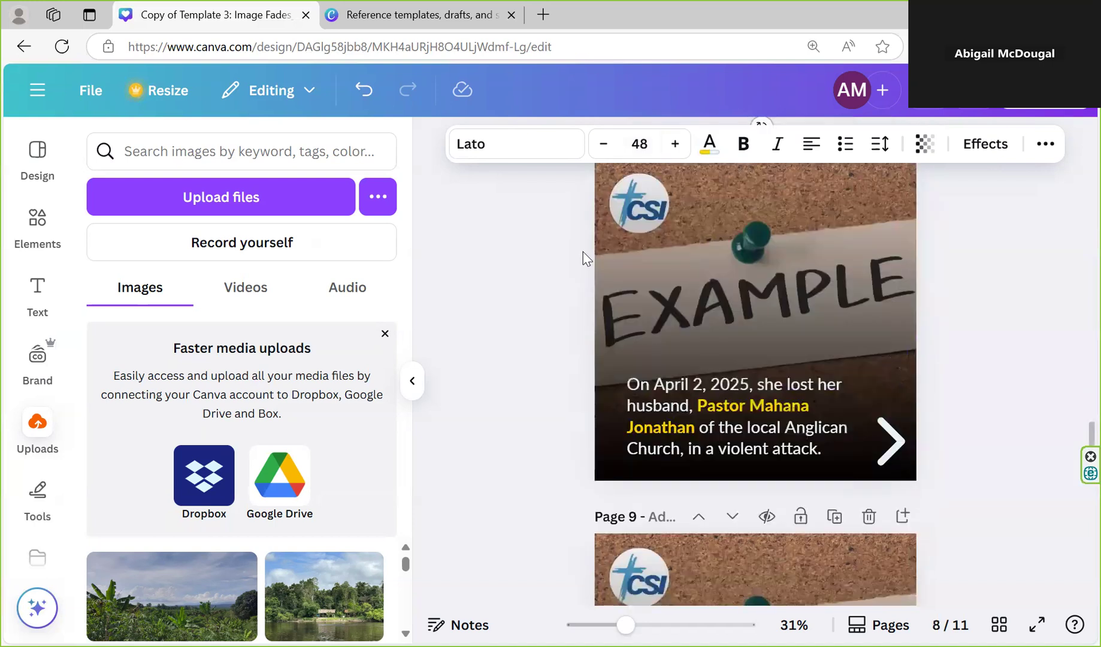
Return to page 1 and undo its edits back to the original example background, blue fade and heading position
scroll(586, 258, "up", 8)
scroll(585, 243, "up", 15)
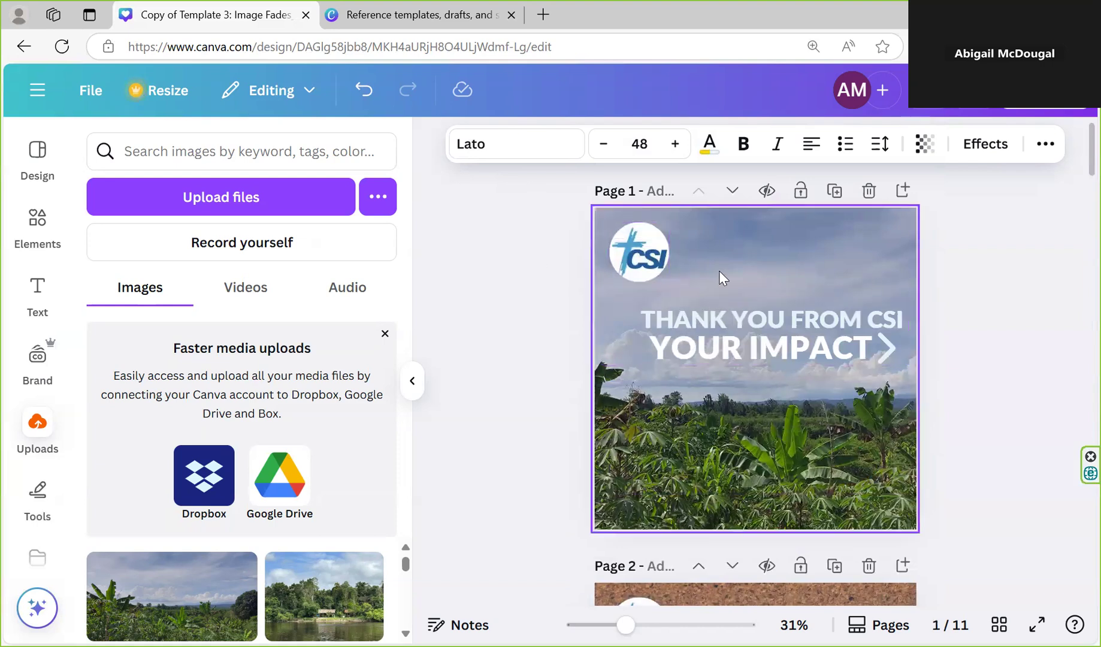
key("ctrl+z")
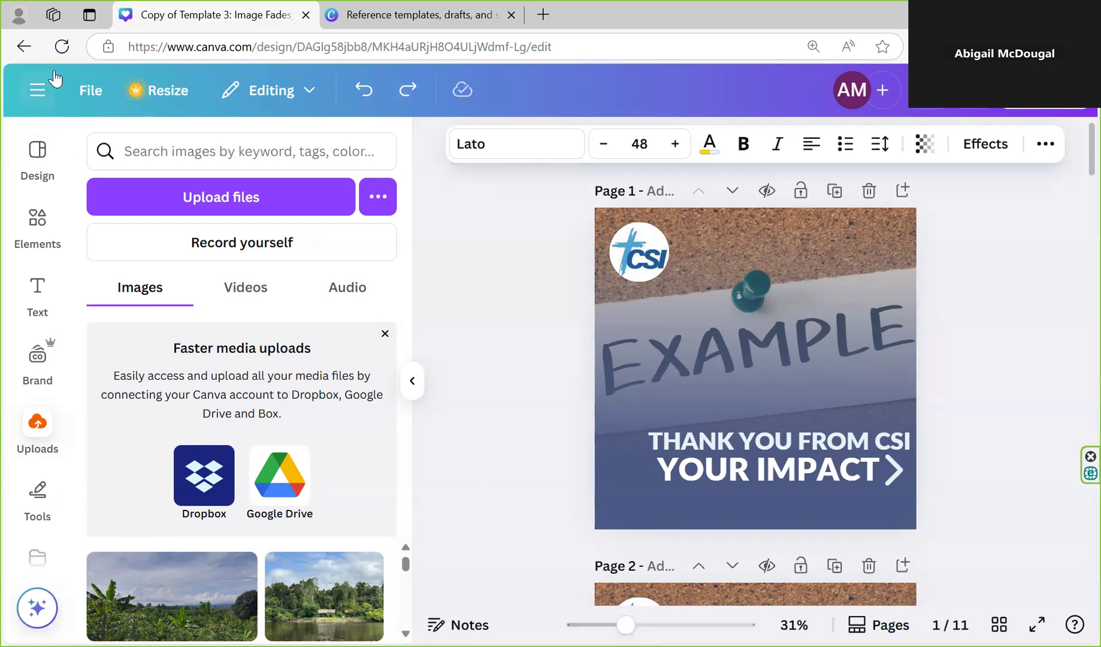
Leave the design for the CSI affiliates folder and open its Templates (General) for Affiliates subfolder
left_click(38, 90)
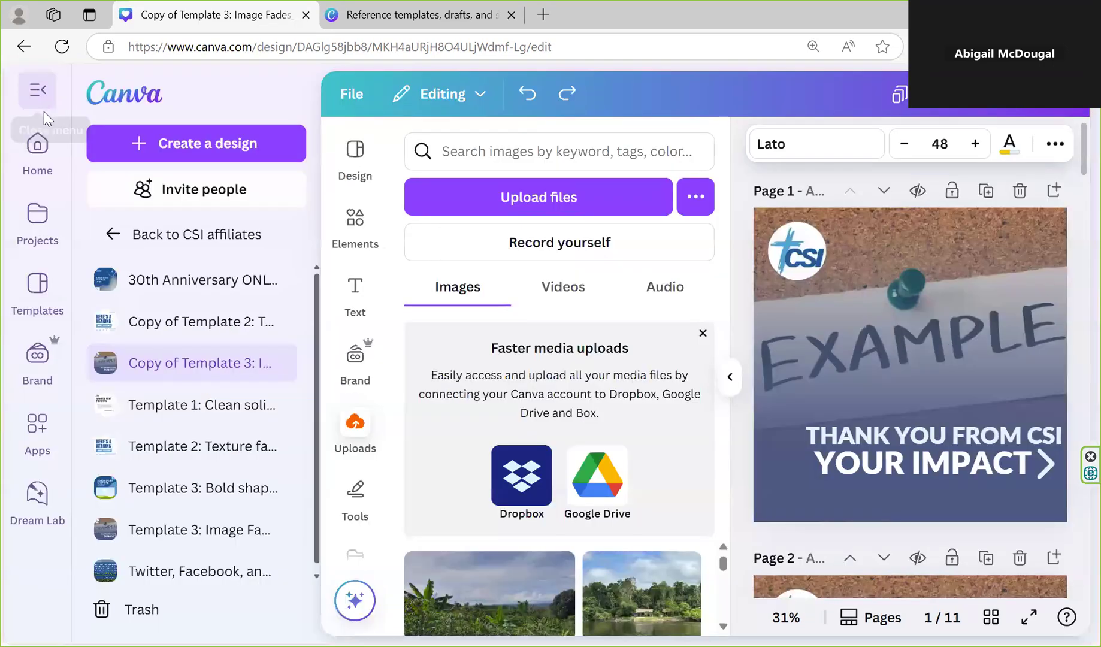
left_click(120, 234)
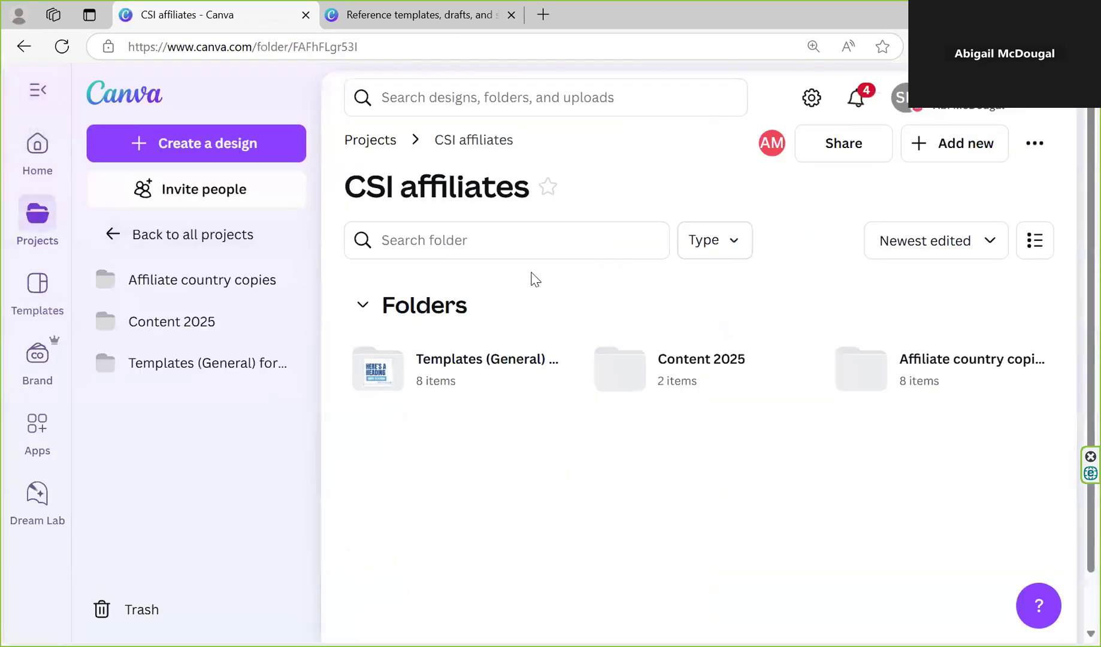
left_click(475, 368)
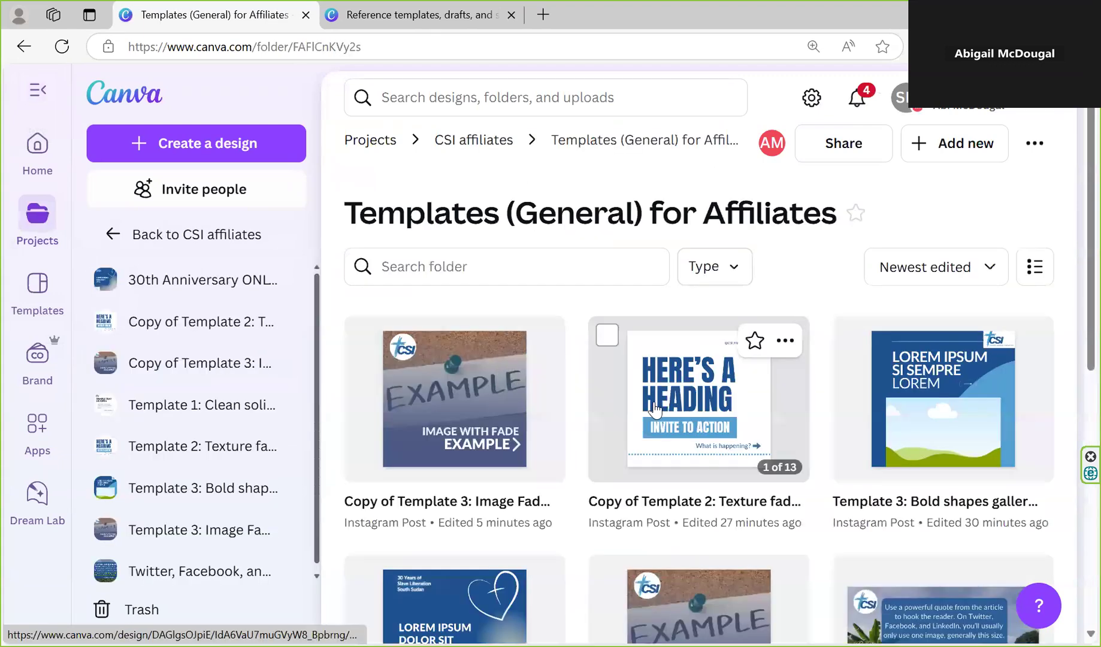
Look through the templates in the folder and reopen the copy of Template 3: Image Fades
scroll(659, 390, "down", 5)
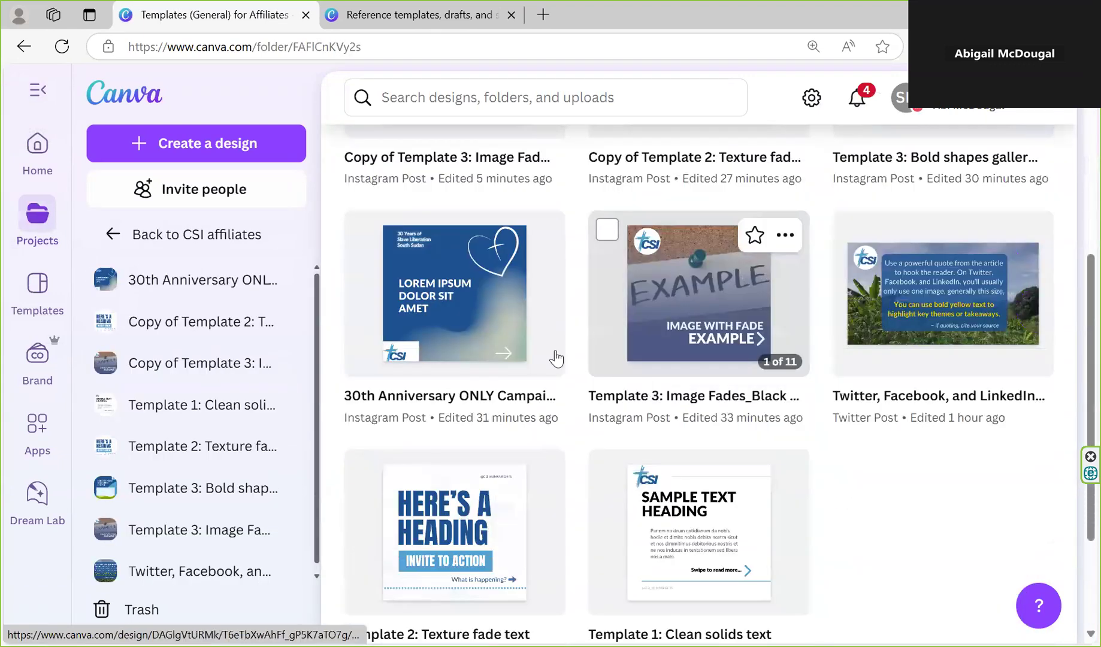
scroll(492, 403, "up", 5)
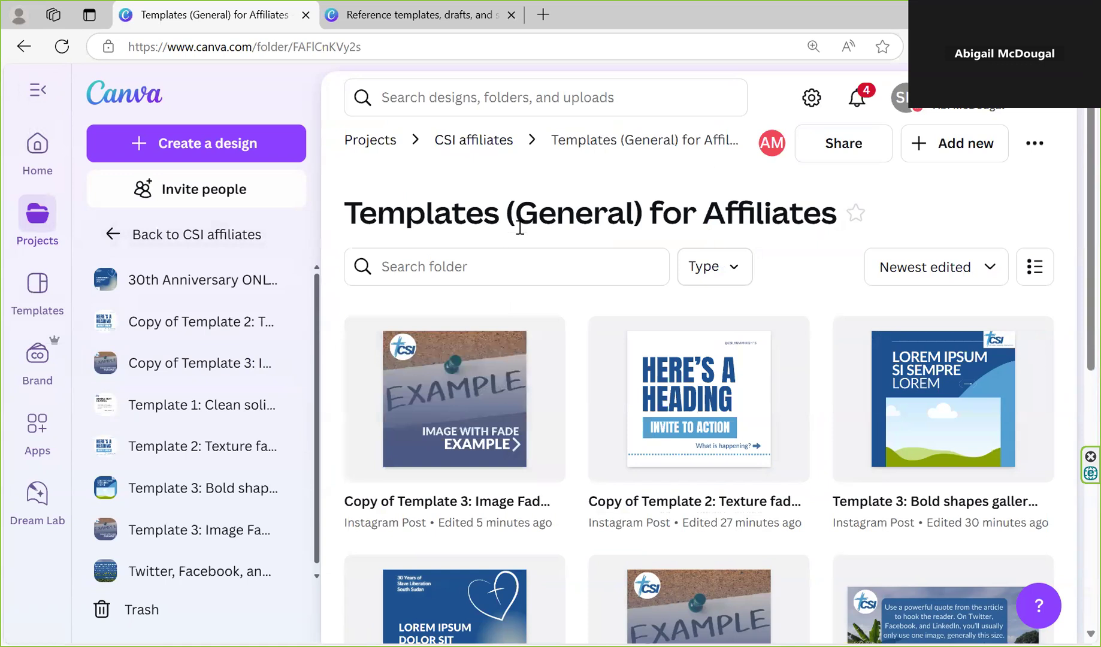
scroll(519, 227, "down", 3)
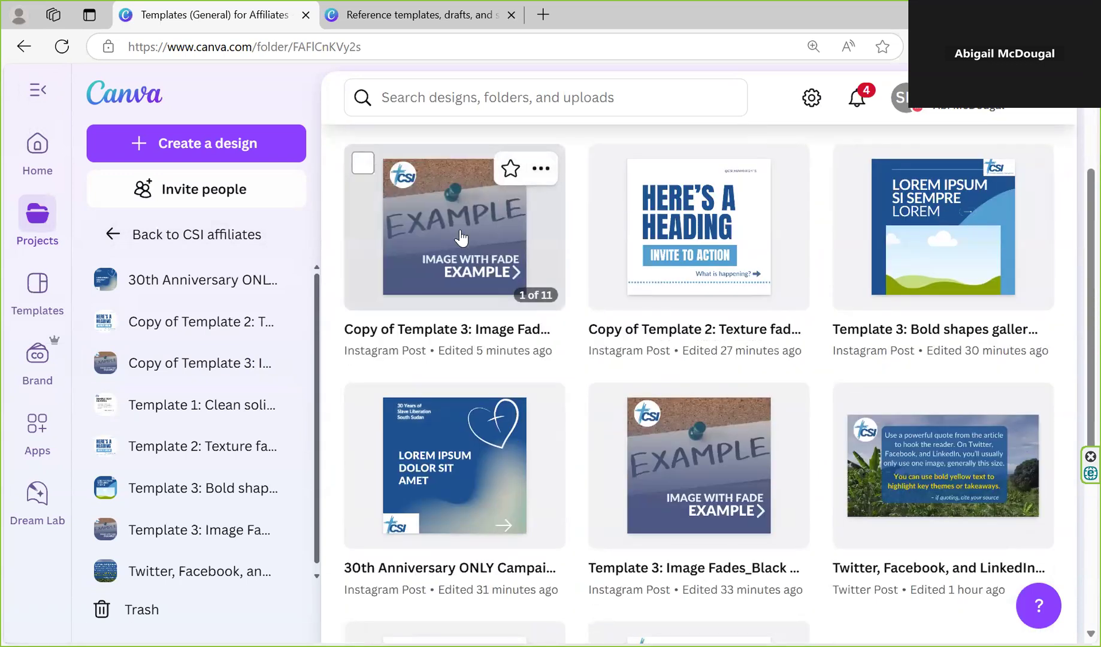
left_click(433, 245)
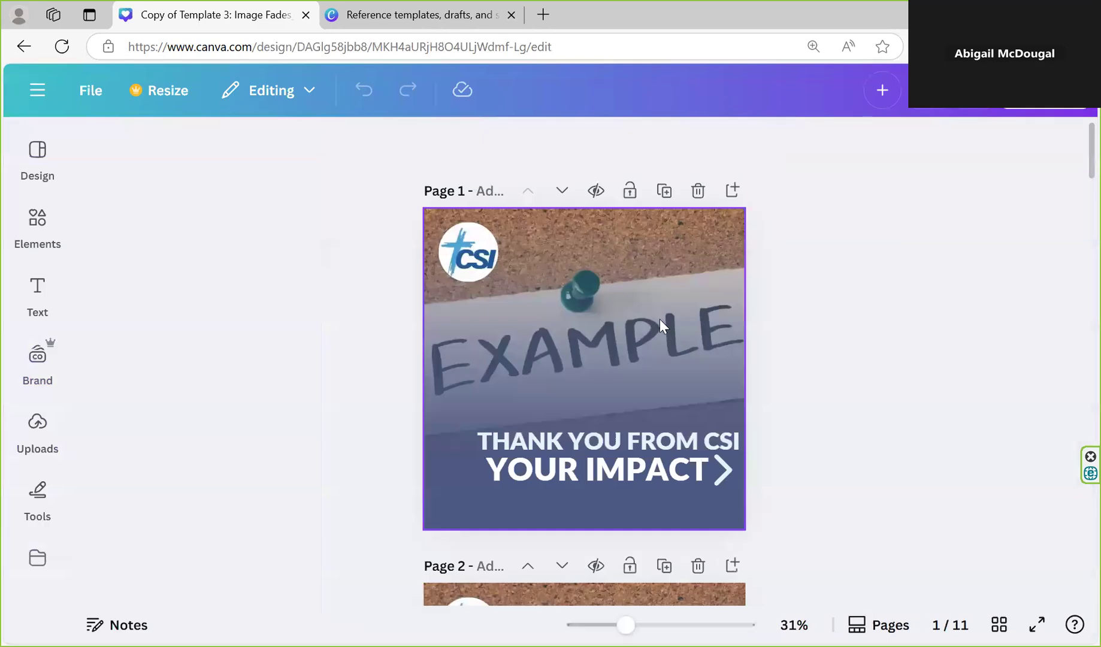
Replace page 1's EXAMPLE background with the uploaded cloudy-sky landscape photo, keeping the blue fade, and select the page's full-size layer
left_click(48, 345)
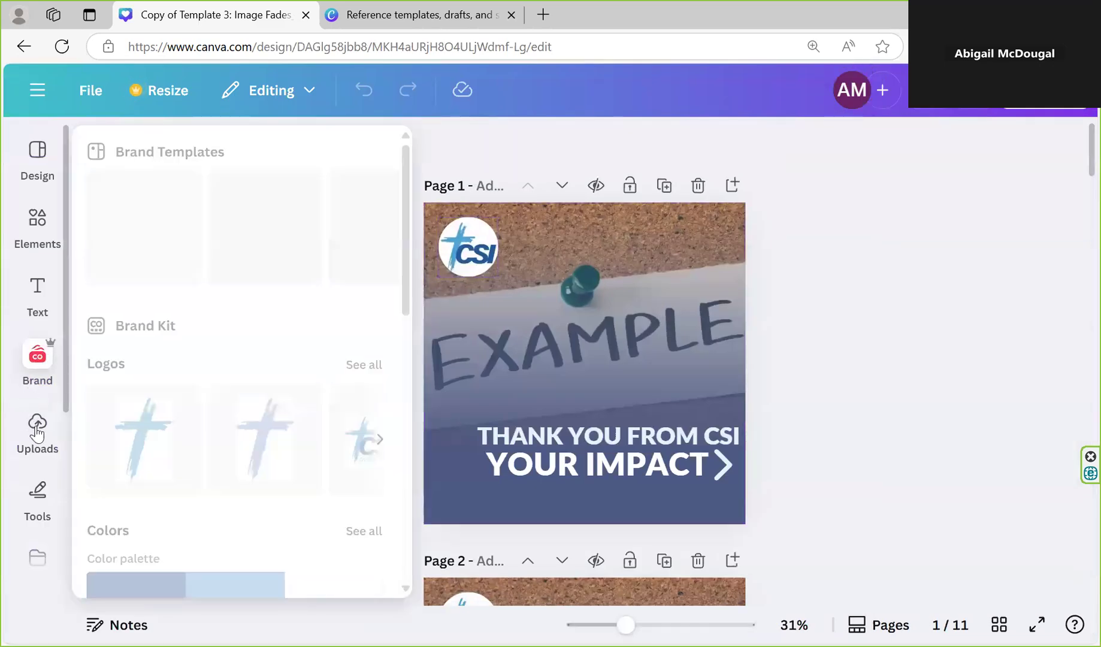
left_click(36, 424)
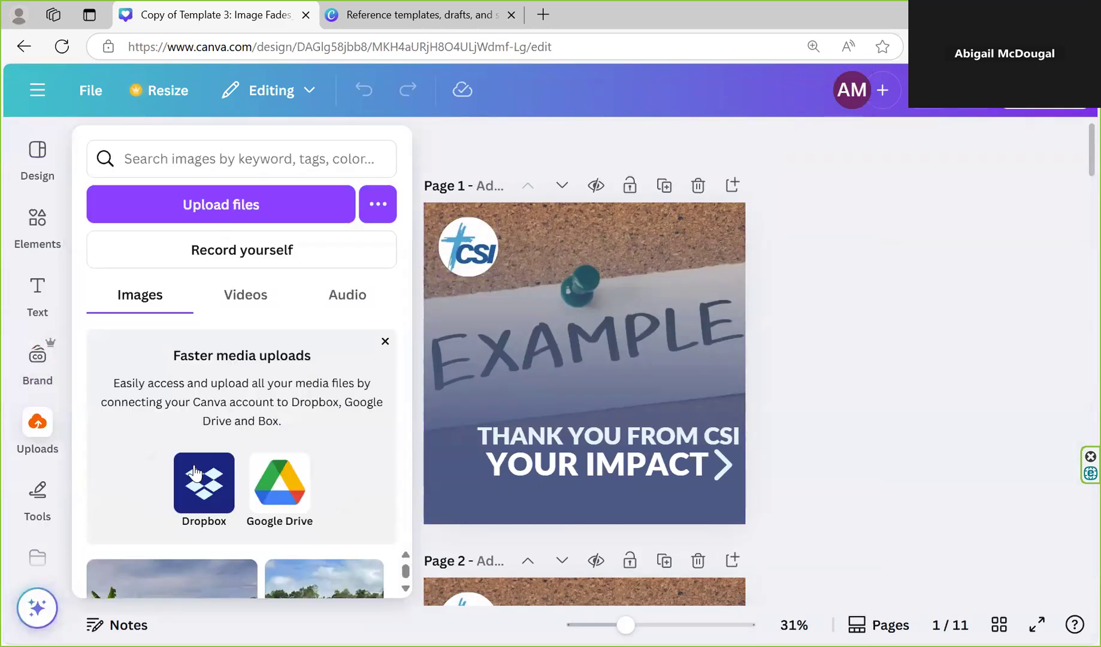
left_click_drag(217, 554, 632, 328)
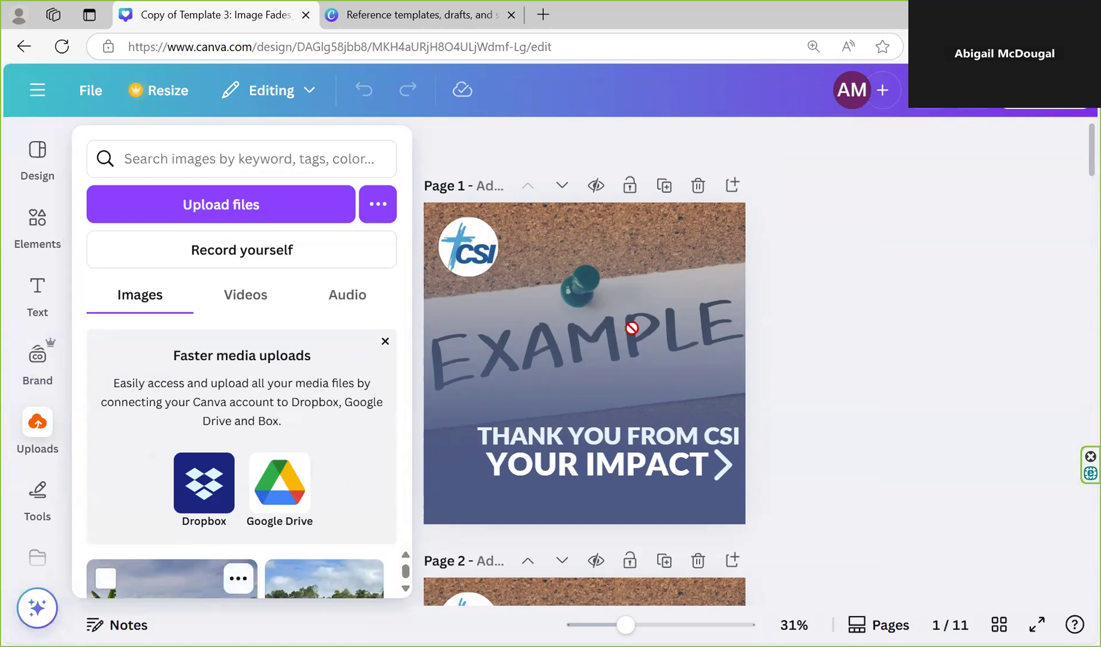
right_click(614, 369)
left_click(728, 593)
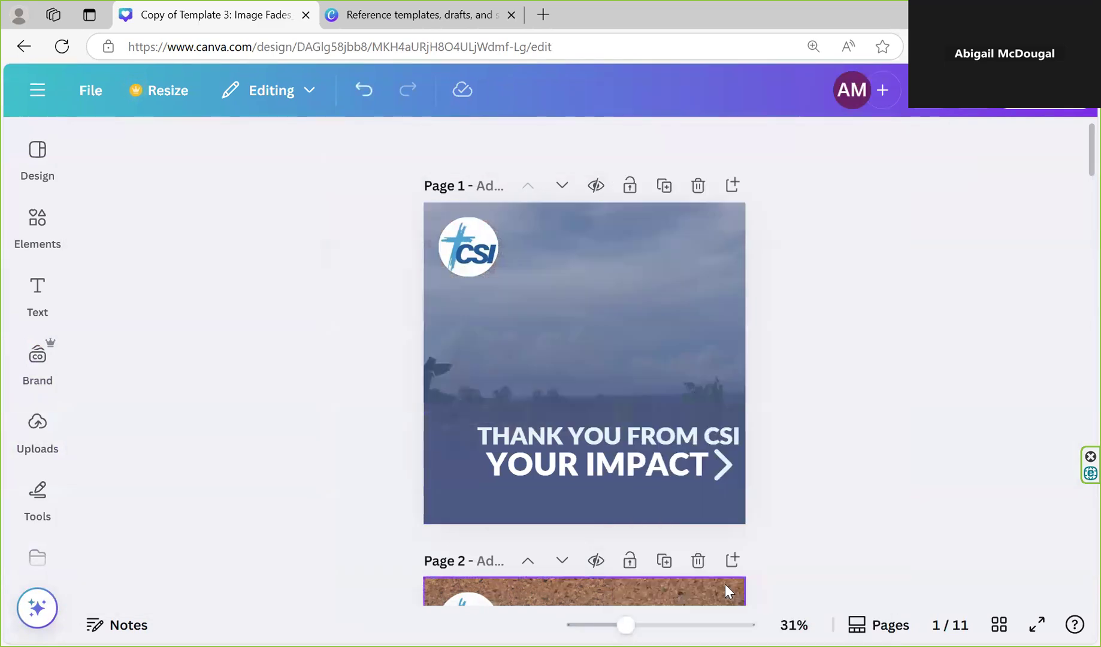
left_click(384, 402)
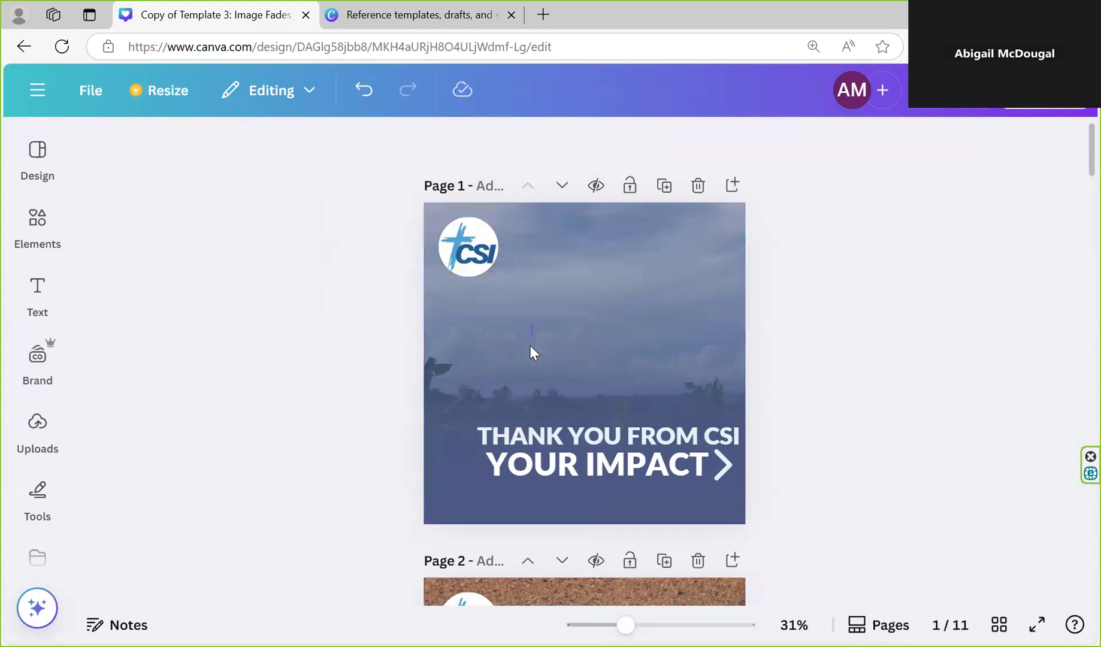
left_click(633, 355)
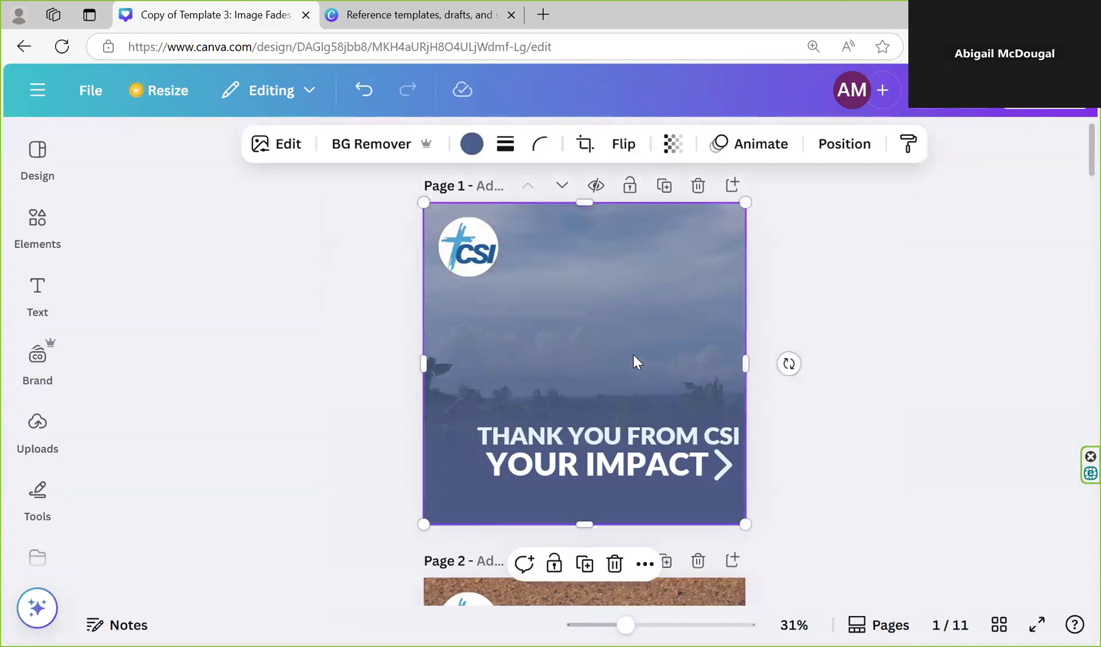
Leave the design for the CSI affiliates folder and return to Templates (General) for Affiliates
left_click(37, 89)
left_click(114, 234)
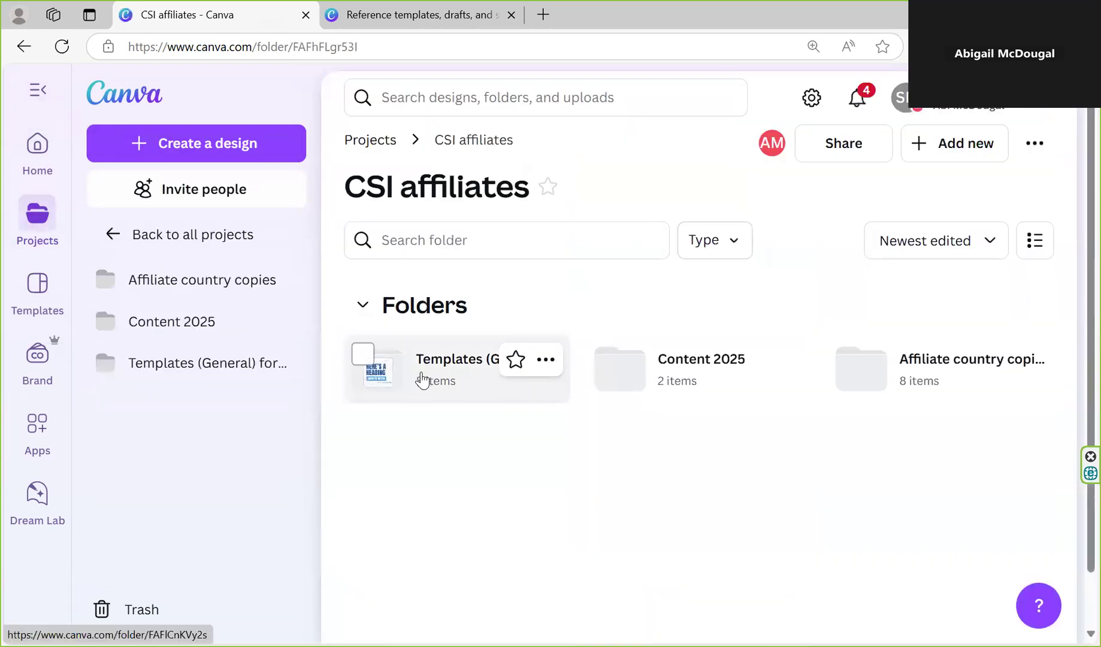
left_click(422, 379)
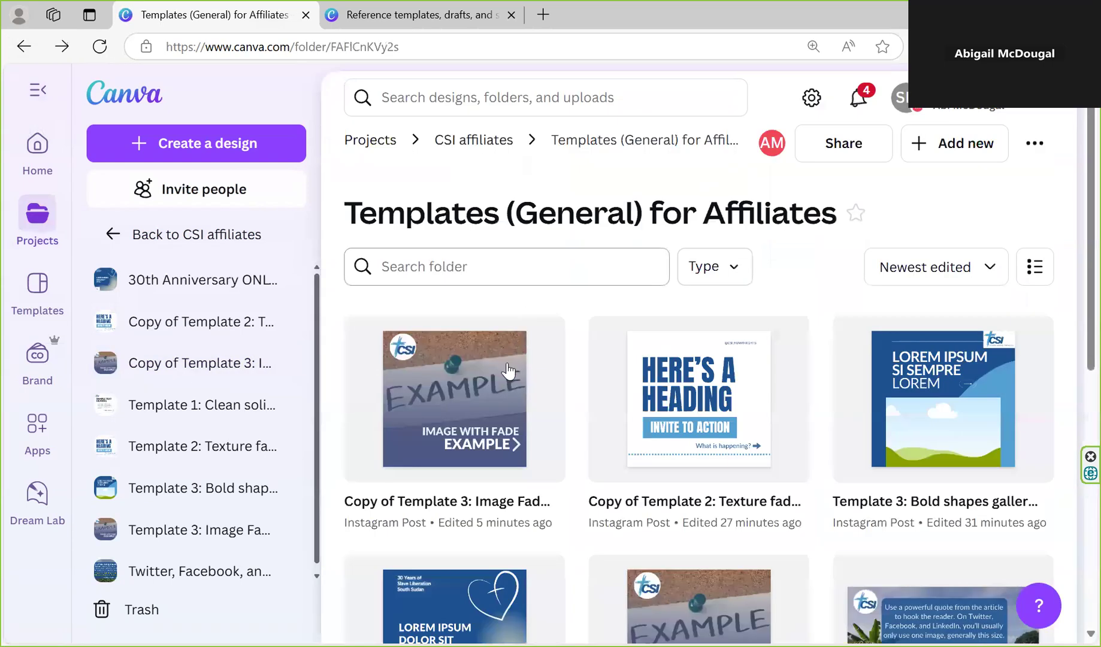
Rename the copy of Template 3: Image Fades as "20250423_Testing international thank you"
left_click(539, 341)
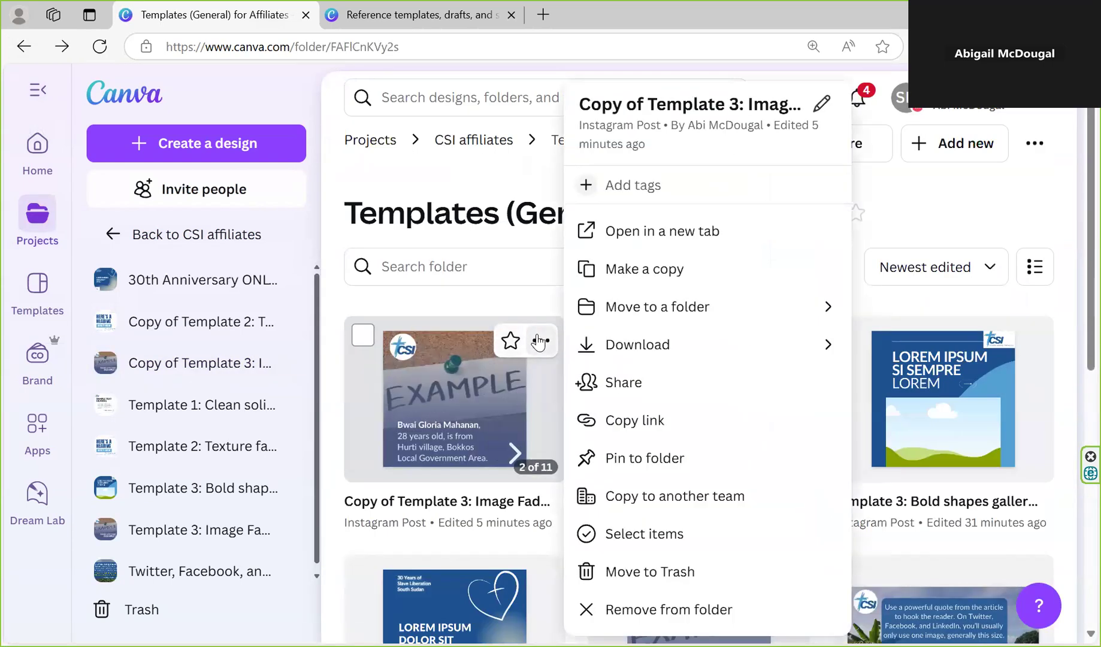
left_click(641, 100)
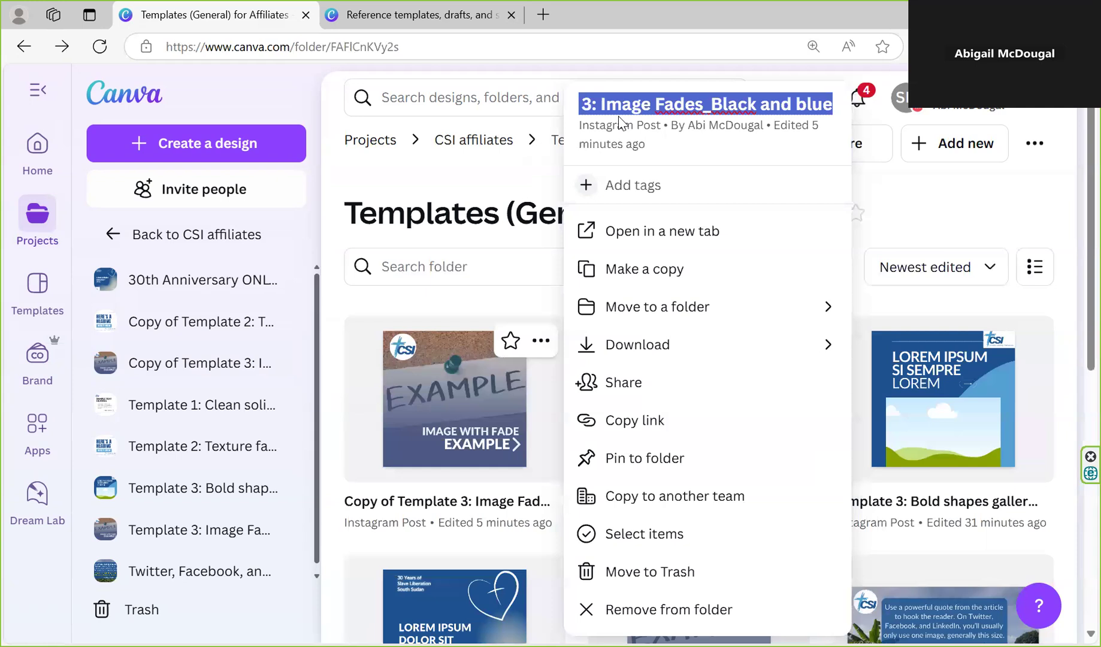
type("Testing")
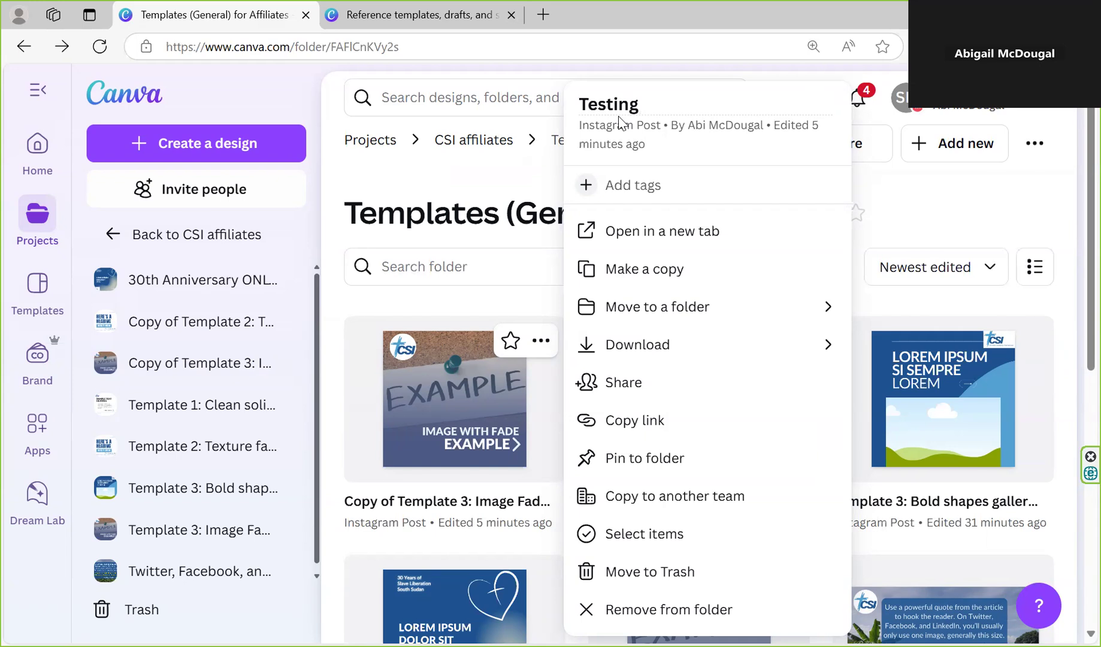
type("international ")
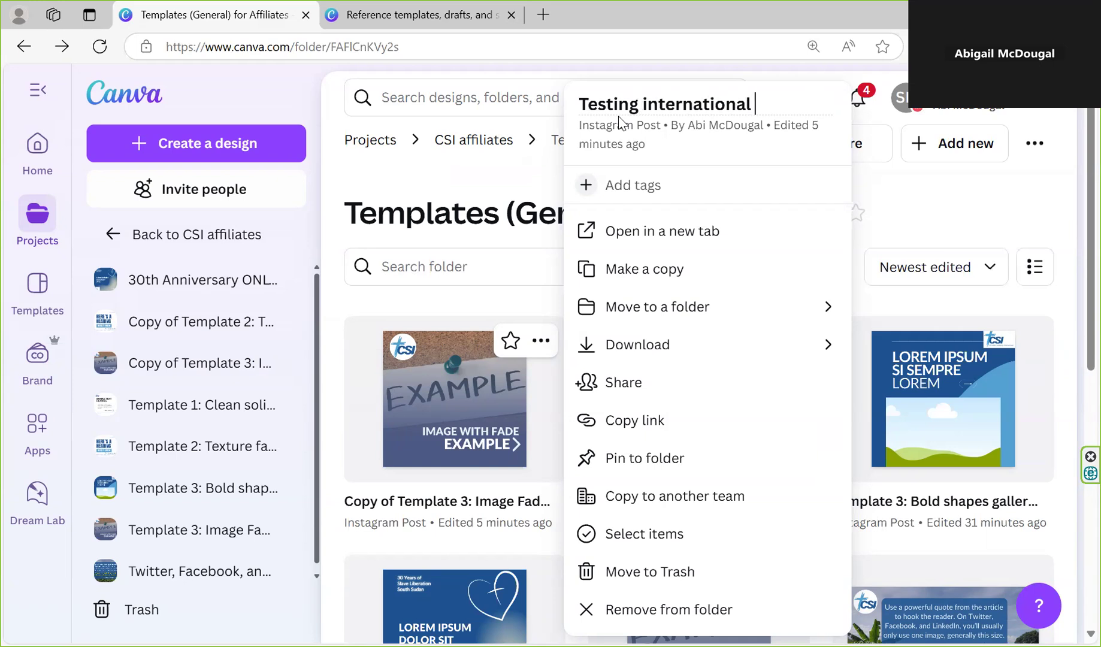
type("thank you")
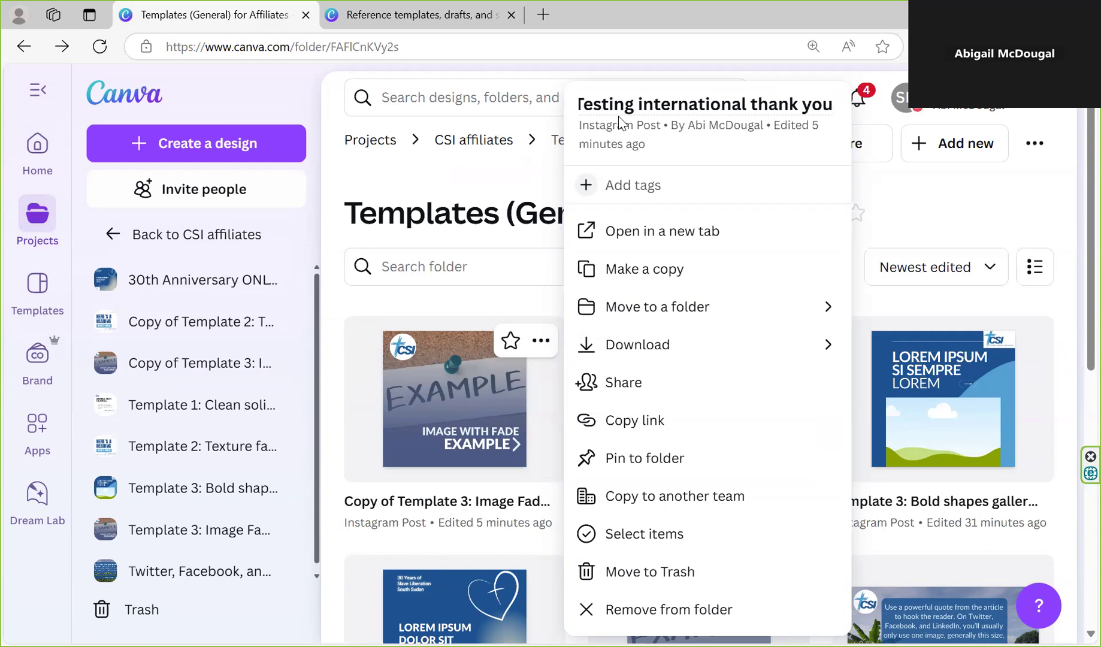
key("Home")
type("2025")
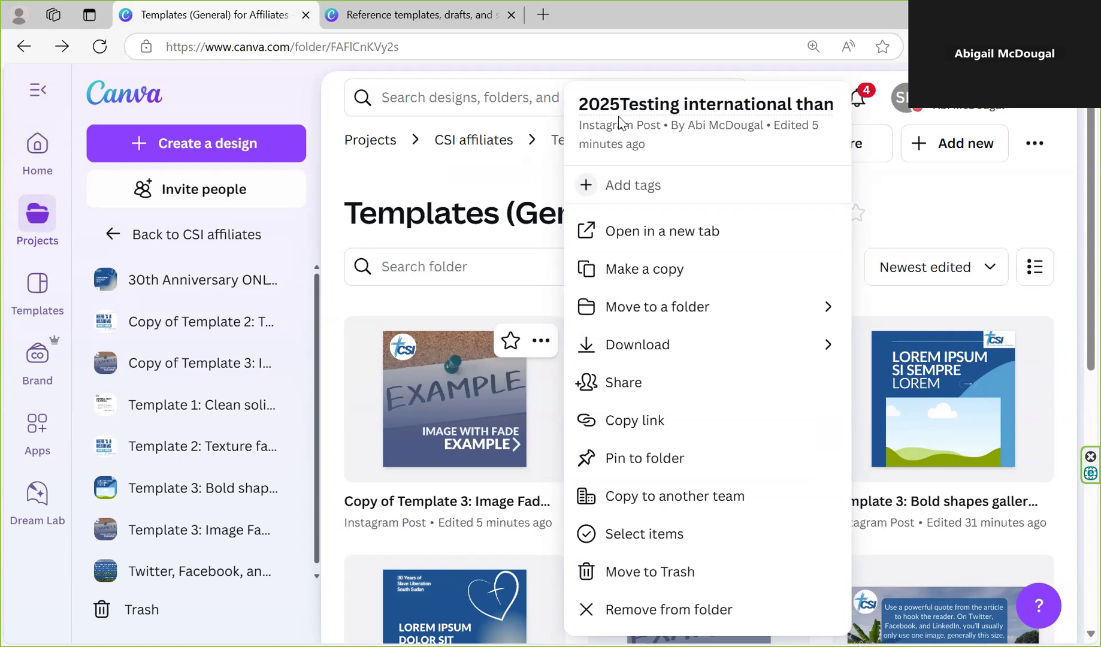
type("04")
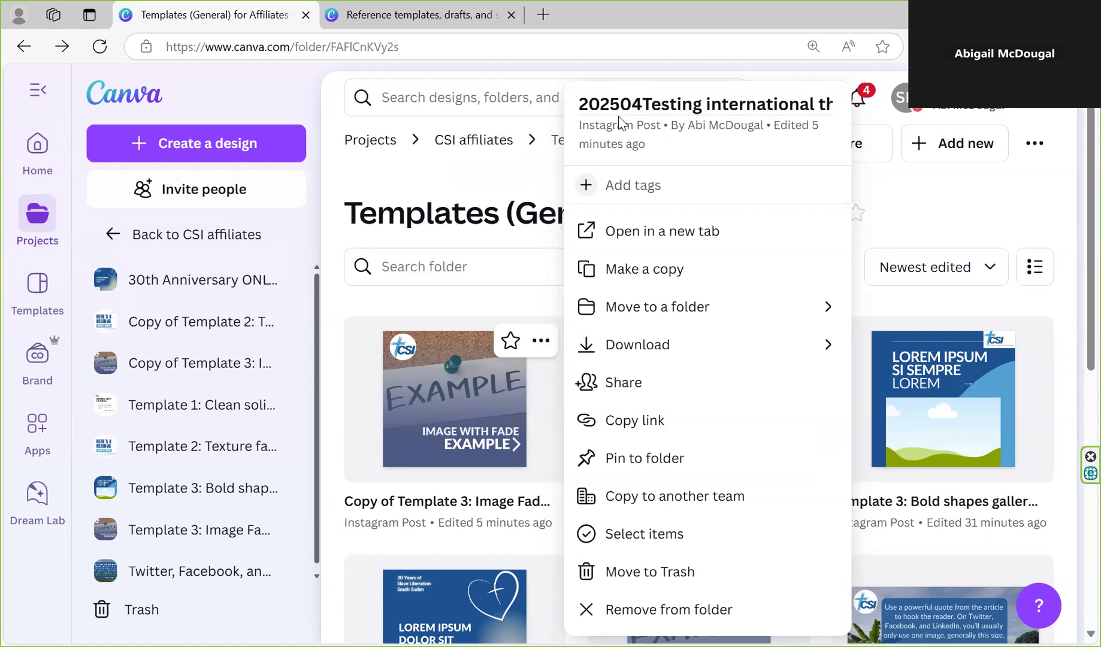
type("23_")
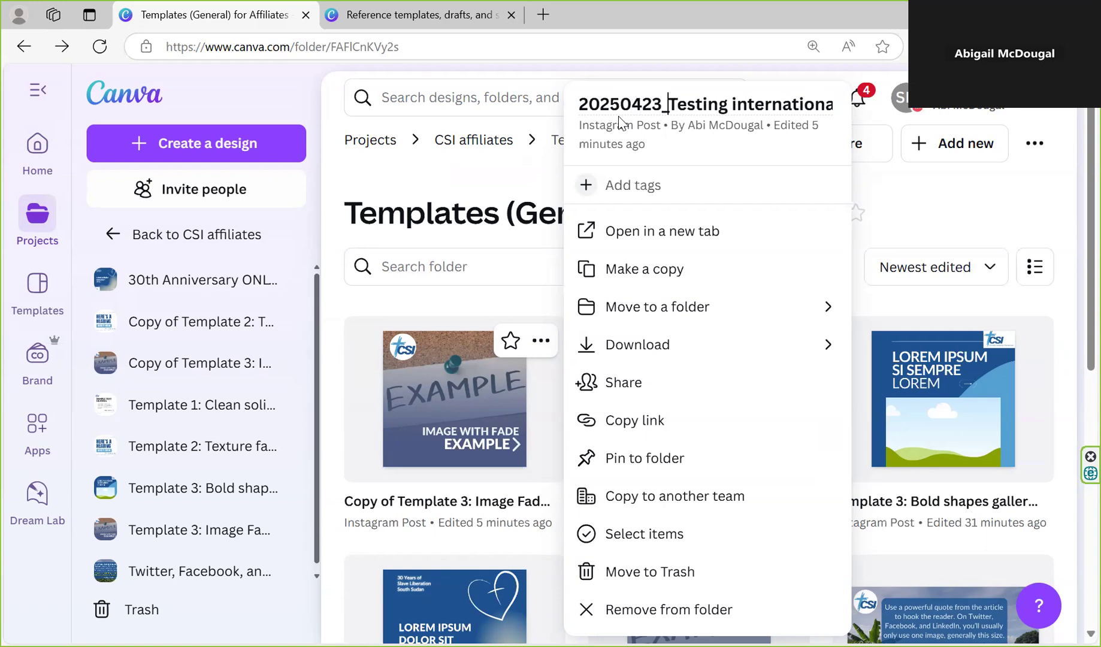
key("Return")
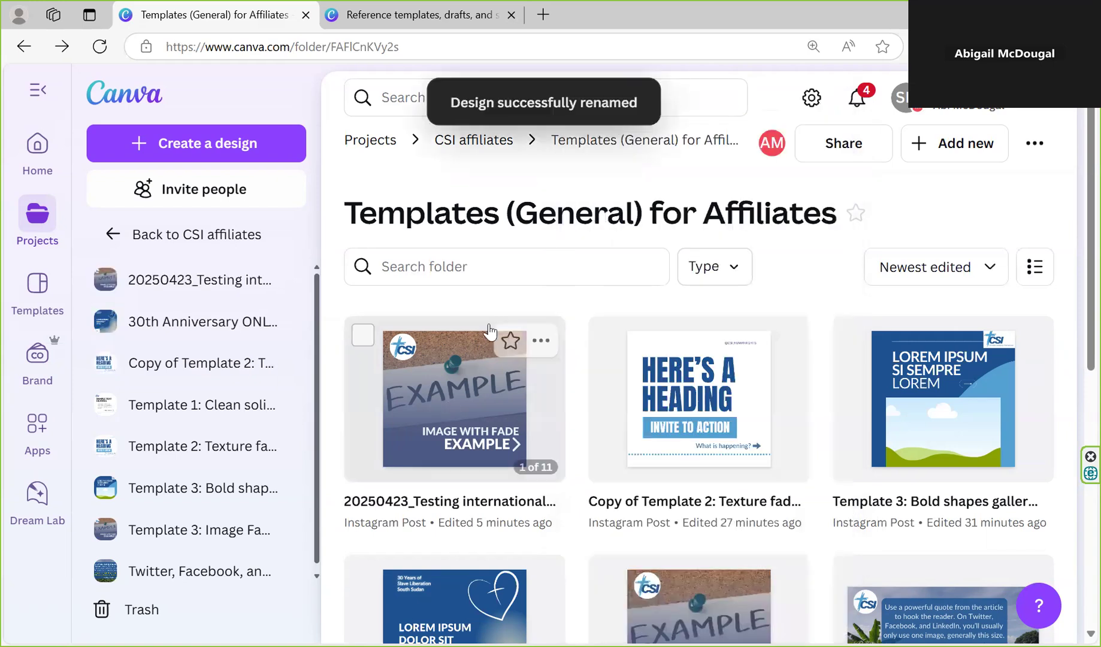
left_click(541, 342)
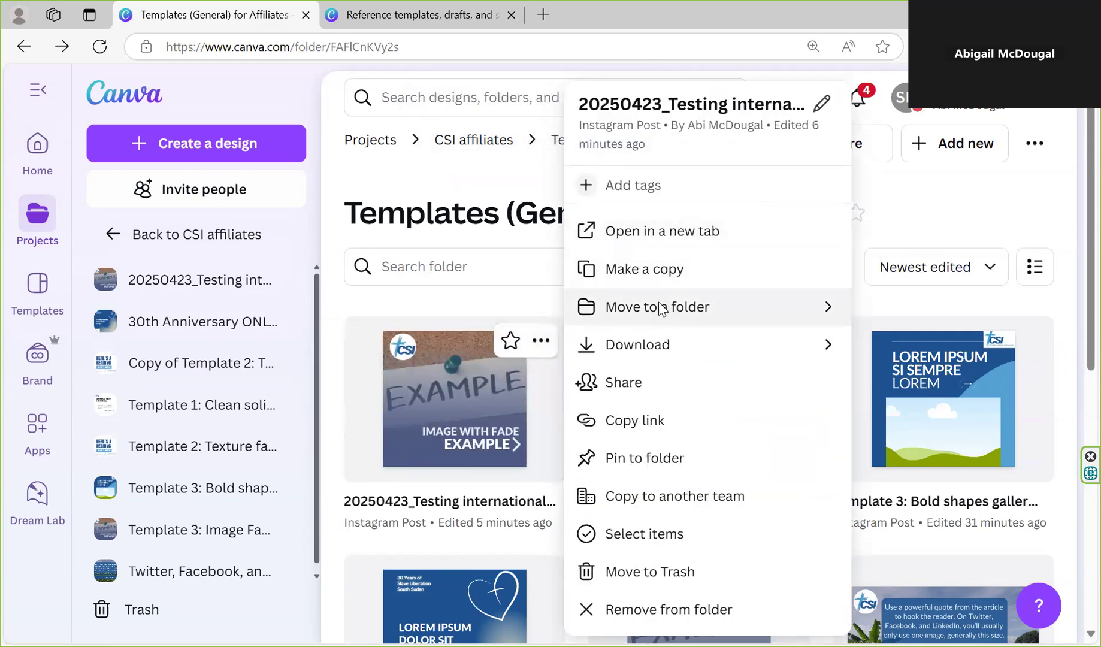
left_click(660, 317)
scroll(719, 470, "down", 2)
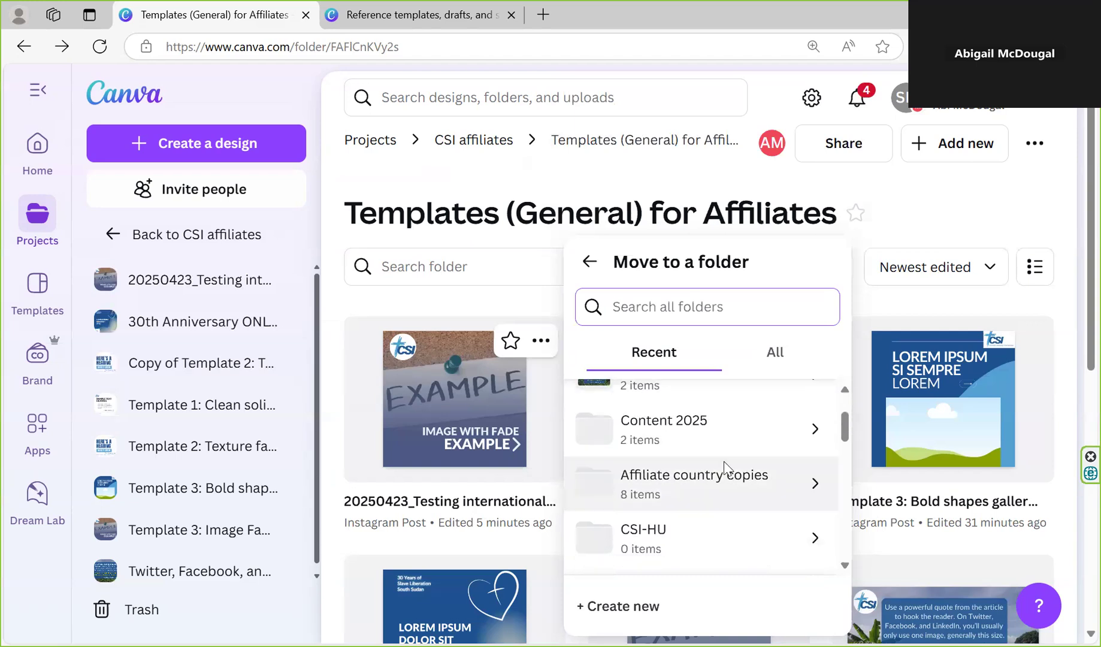
left_click(759, 365)
left_click(762, 353)
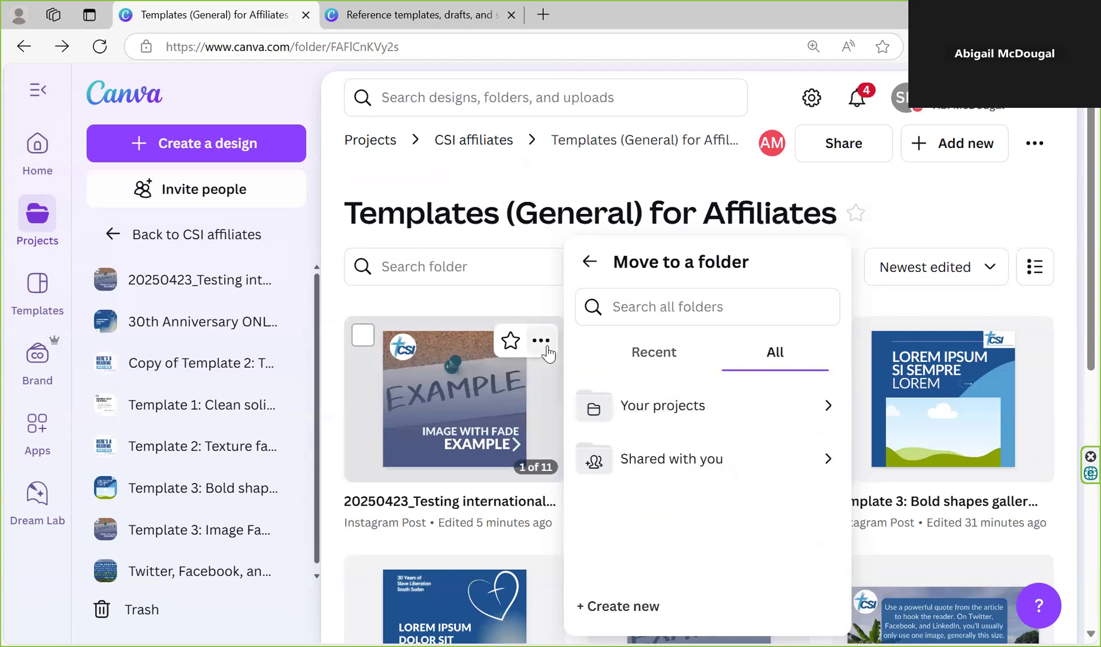
left_click(547, 352)
Move the renamed design to the CSI-USA folder under Your projects, CSI affiliates, Affiliate country copies
left_click(547, 351)
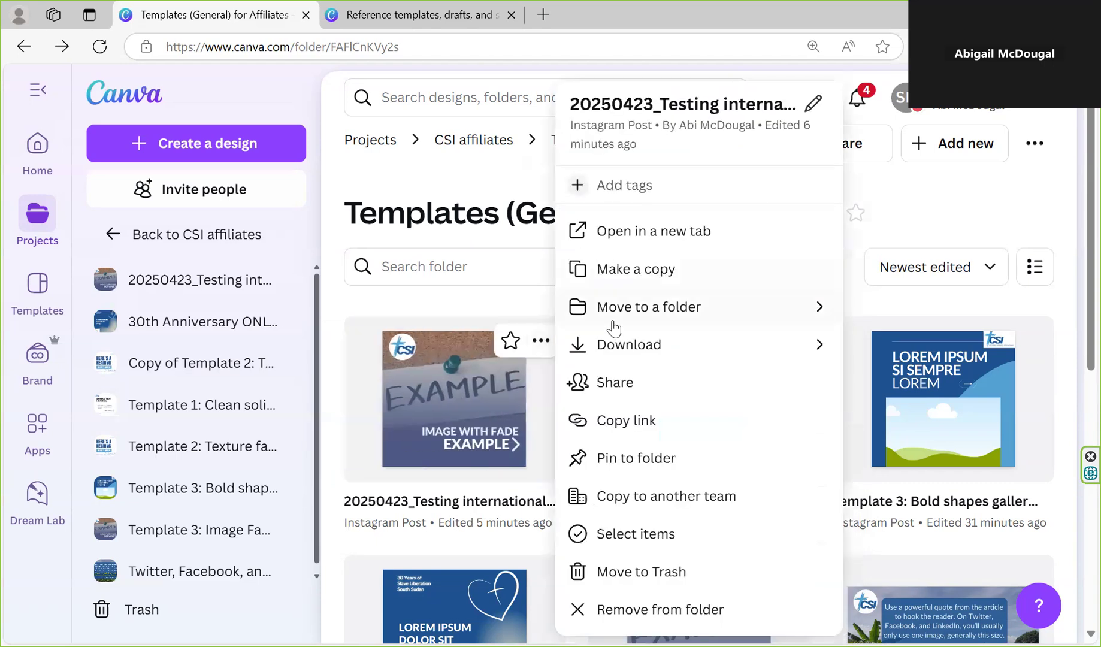
left_click(634, 307)
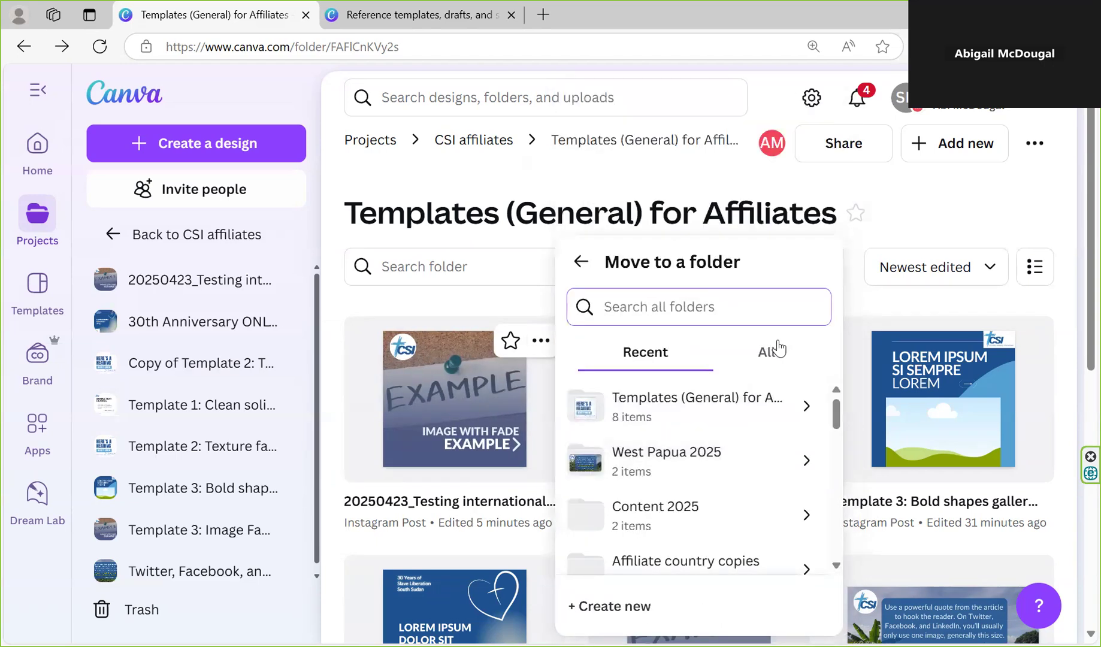
left_click(781, 354)
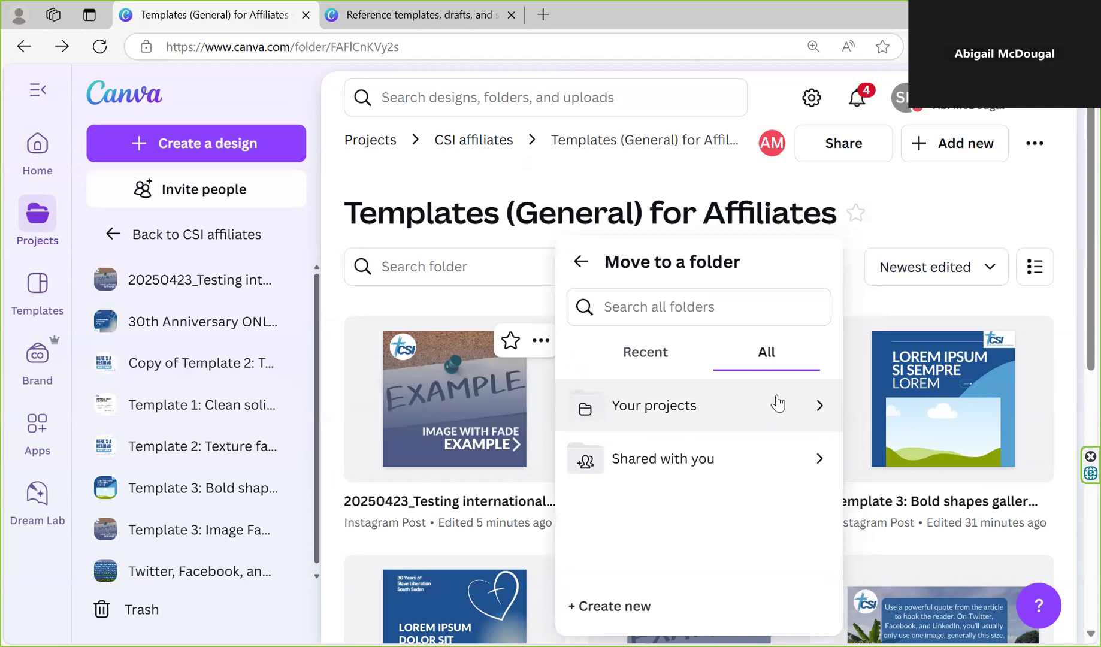
left_click(774, 401)
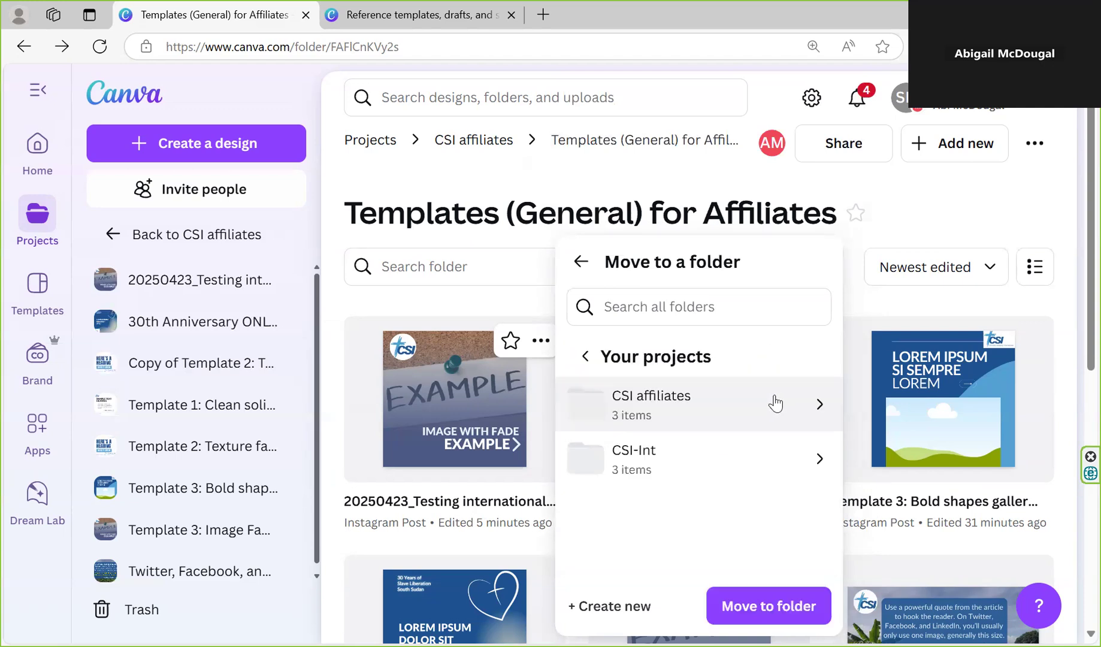
left_click(718, 424)
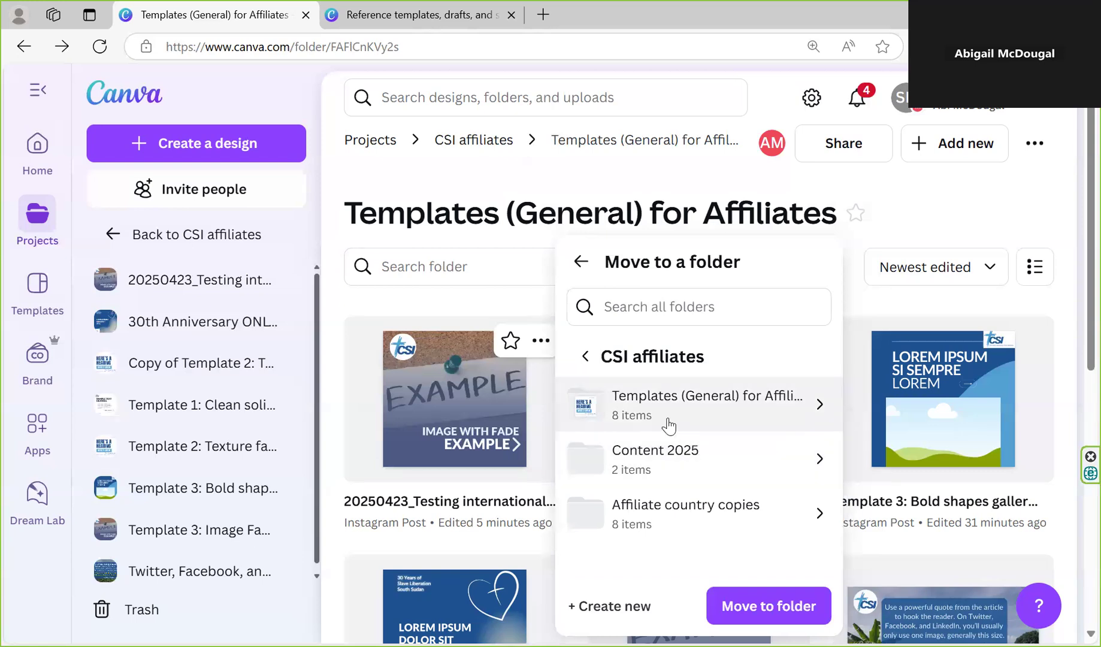
left_click(696, 510)
scroll(712, 447, "down", 1)
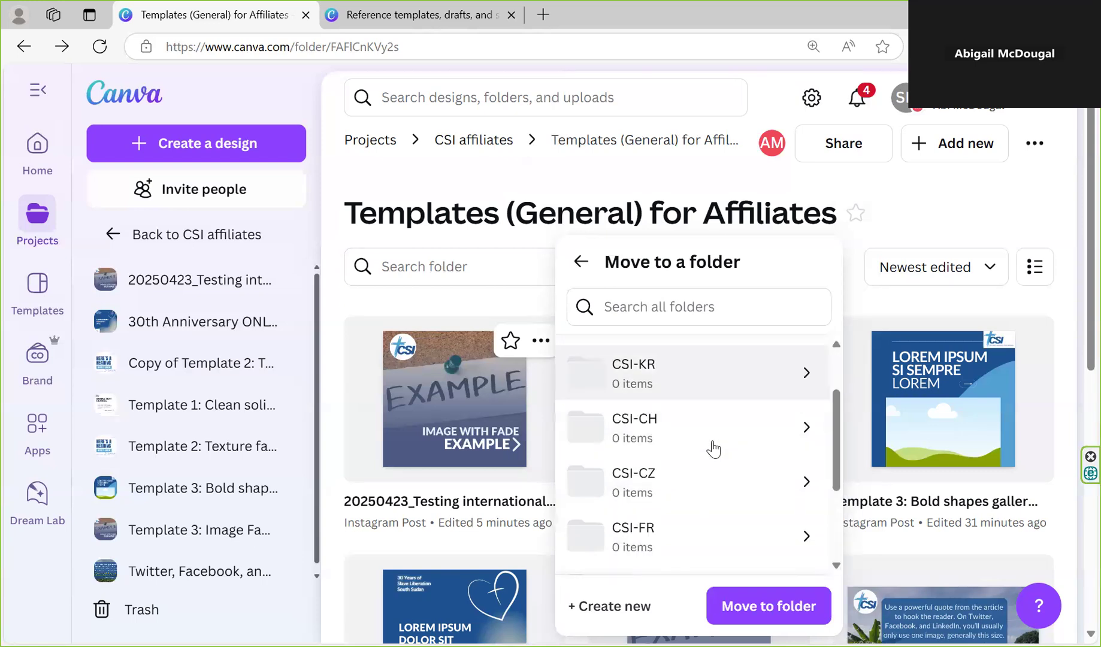
scroll(689, 457, "down", 4)
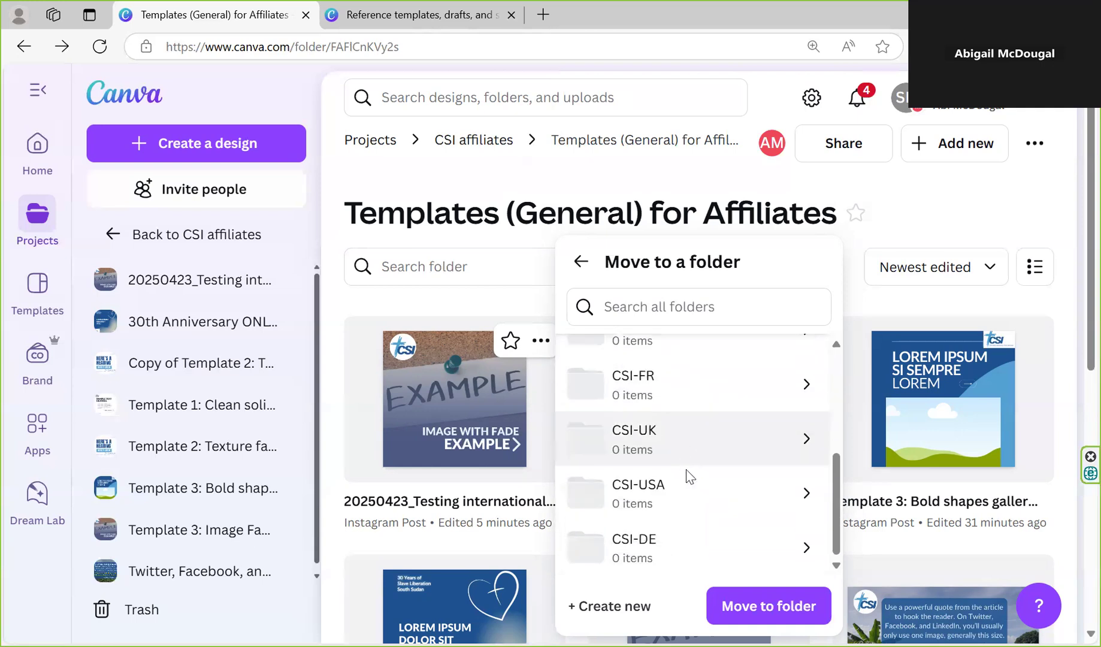
left_click(687, 490)
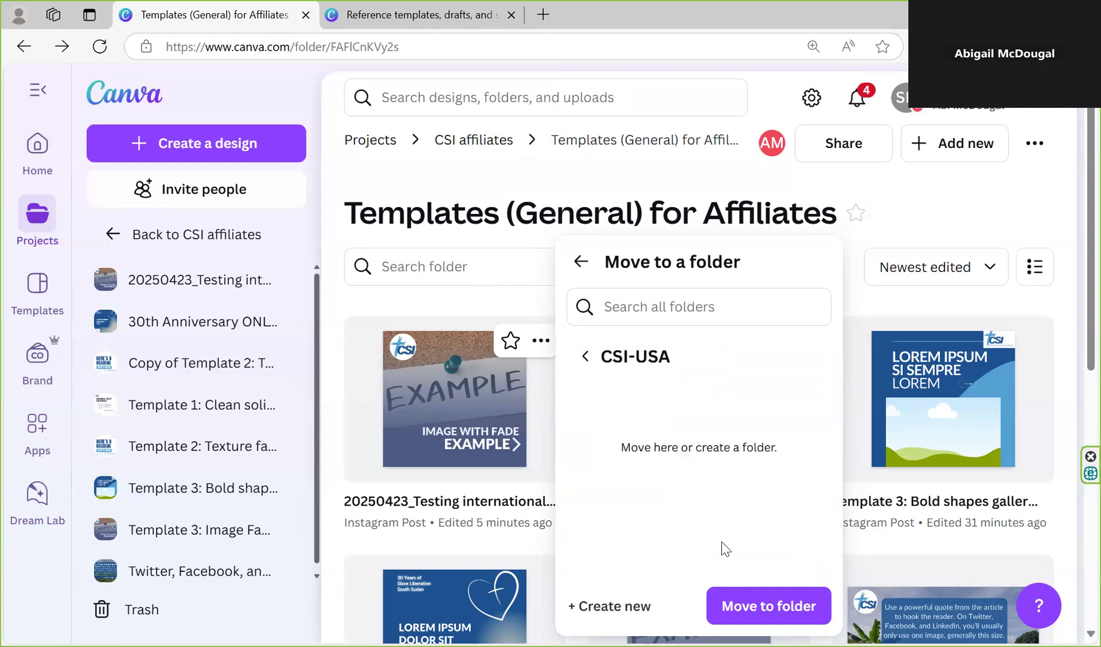
left_click(761, 605)
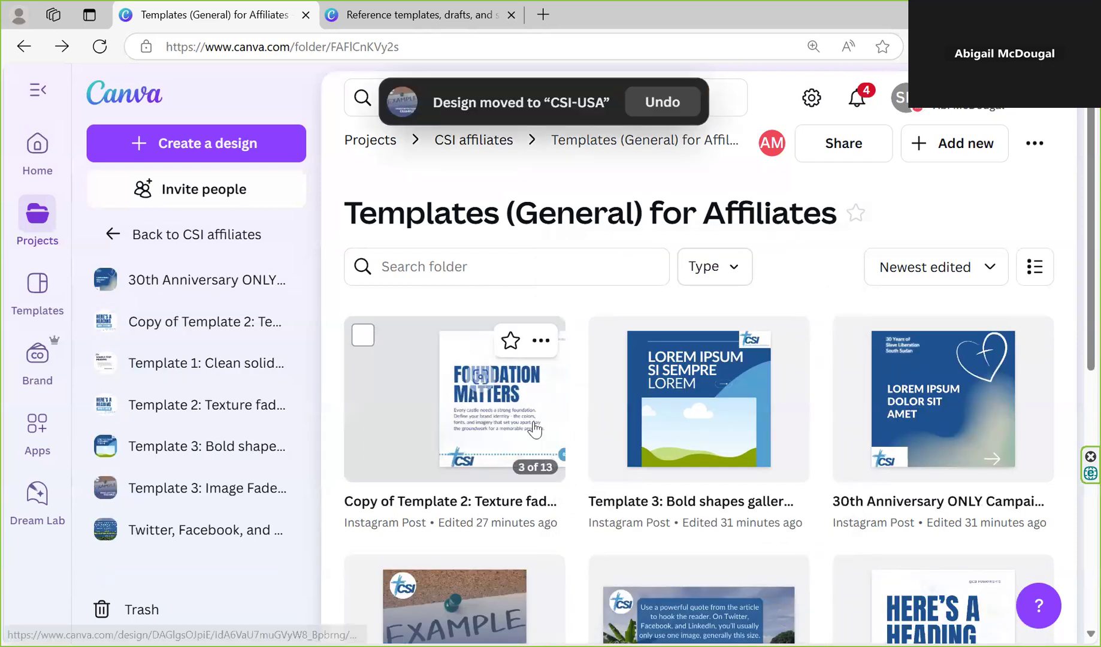
Go up to CSI affiliates and open the Nigeria 2025 Middle Belt violence folder inside Content 2025
left_click(448, 140)
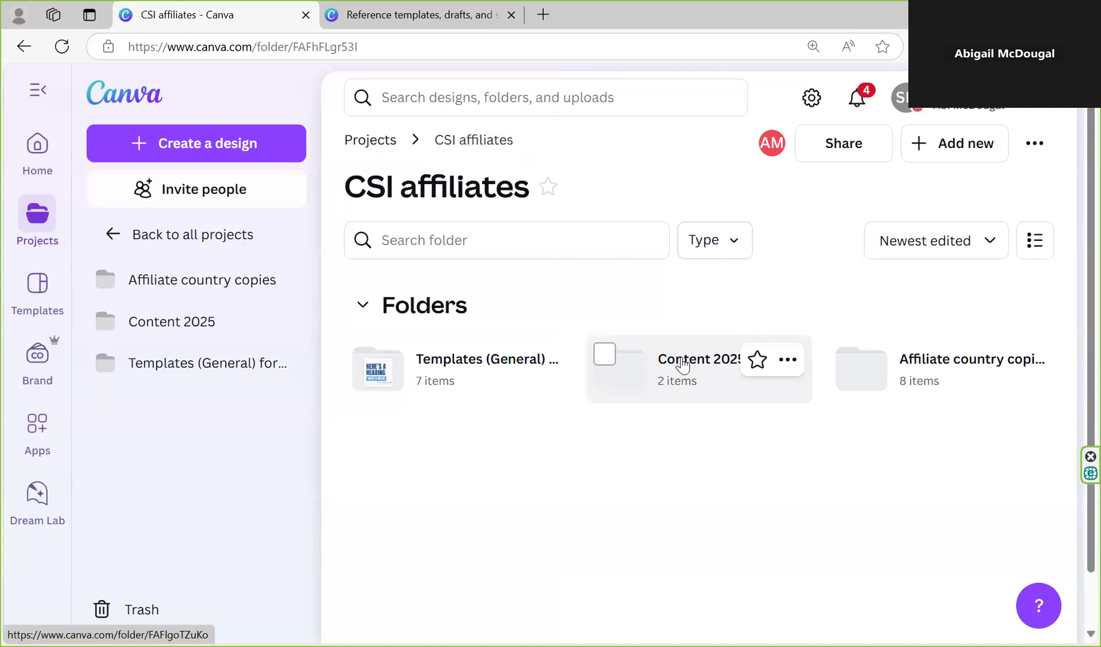
left_click(683, 362)
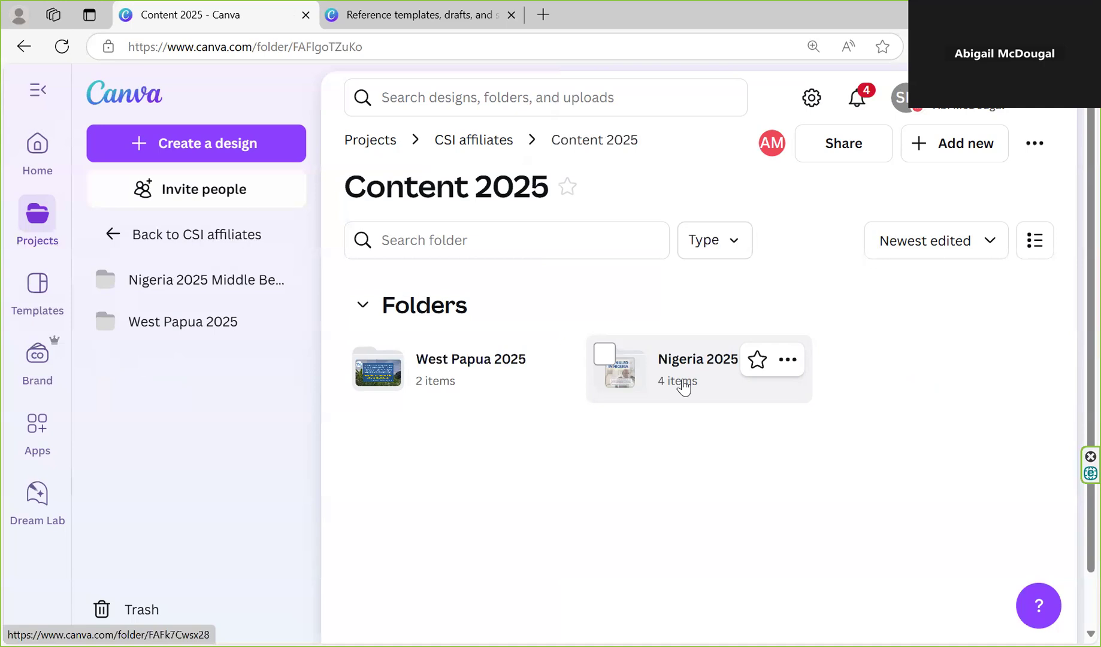
left_click(684, 387)
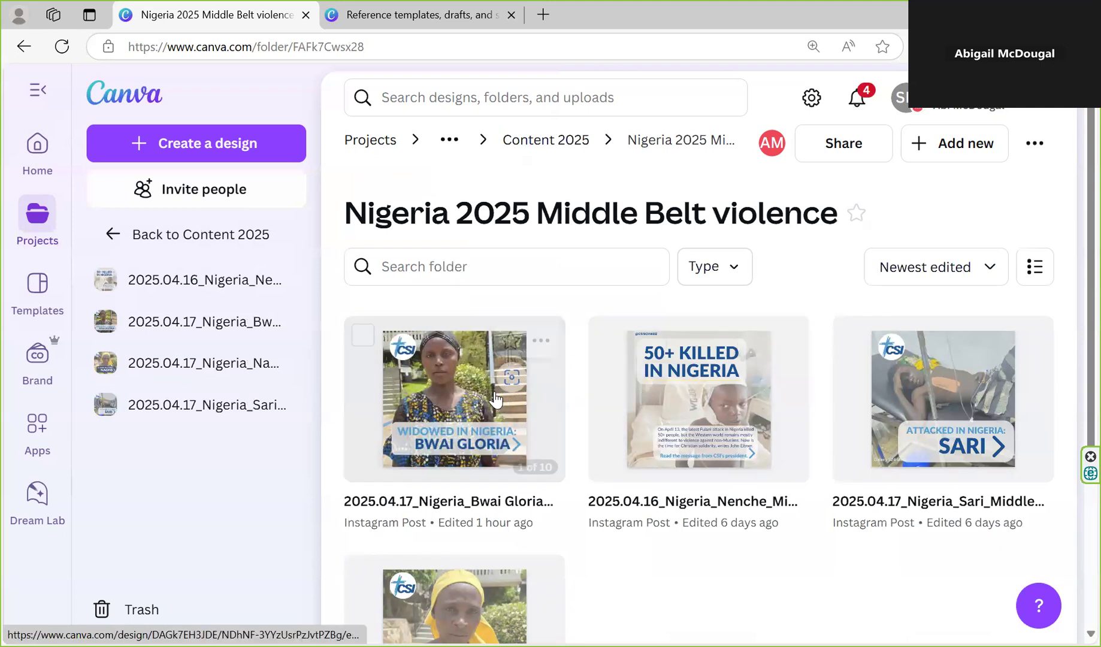
Make a copy of the 2025.04.17 Nigeria post about the widow, the most recently edited design in the folder
scroll(485, 372, "down", 2)
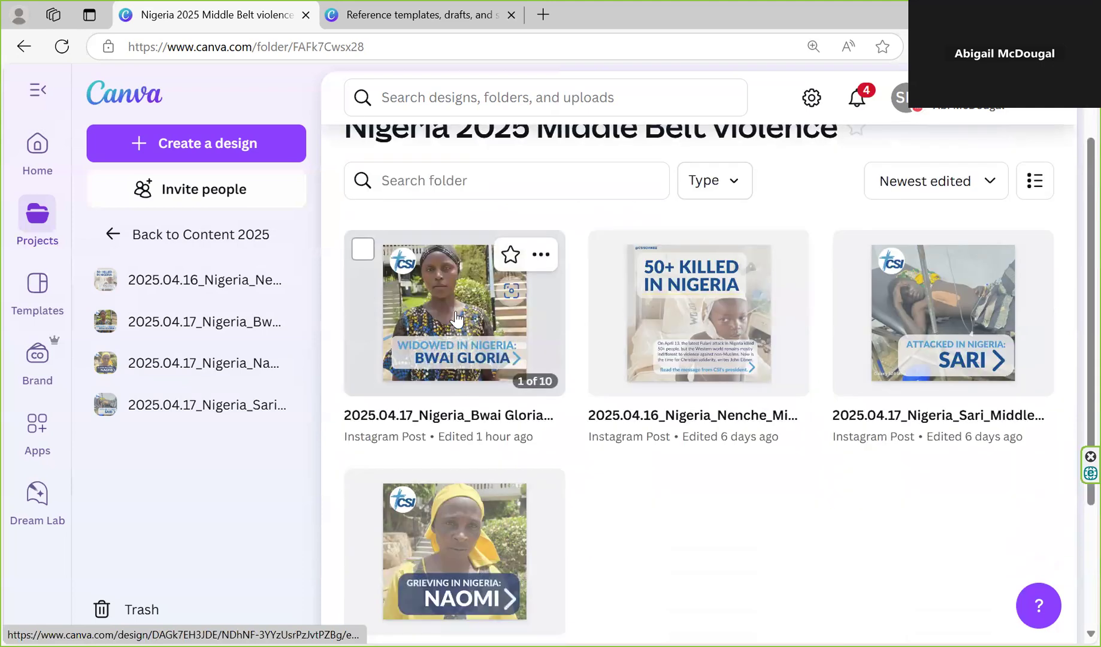
left_click(540, 256)
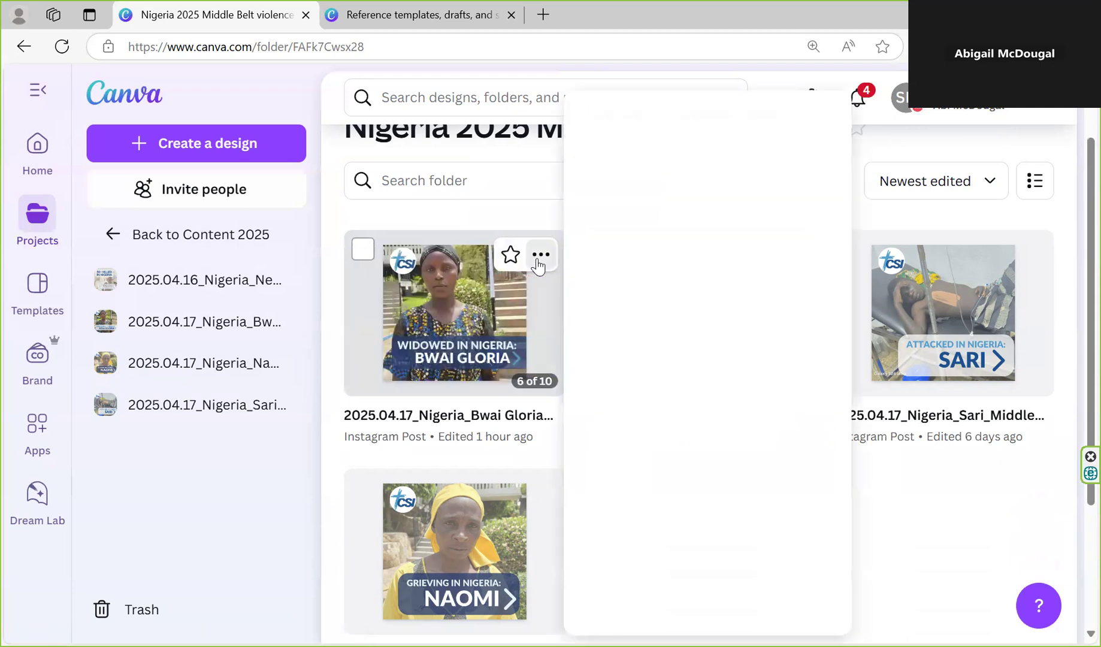
left_click(658, 269)
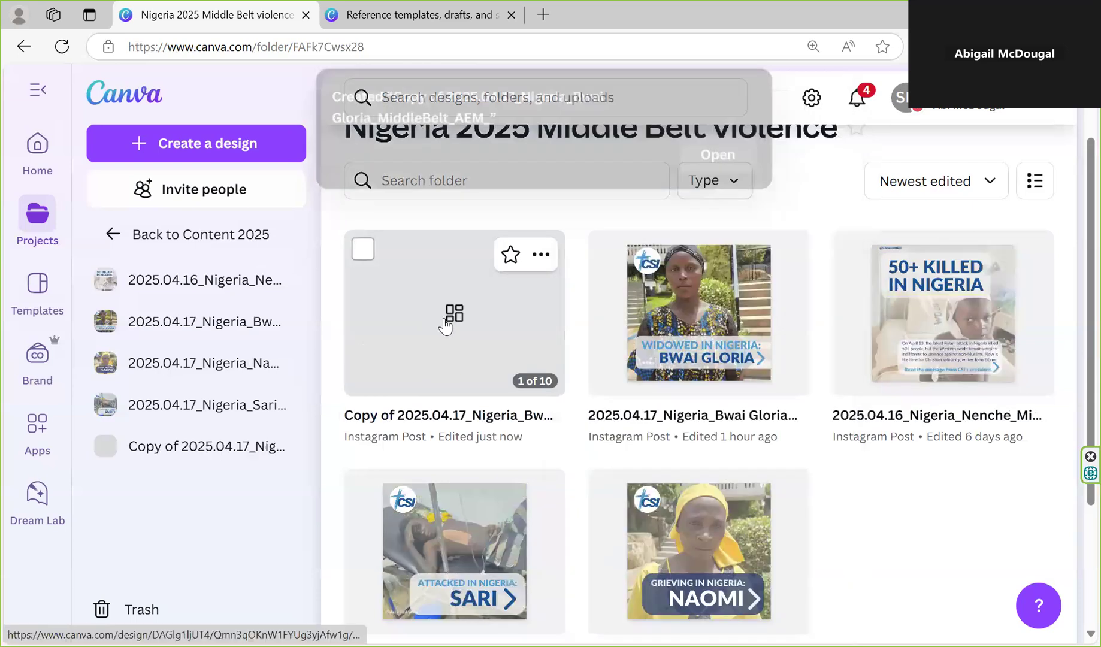
left_click(541, 257)
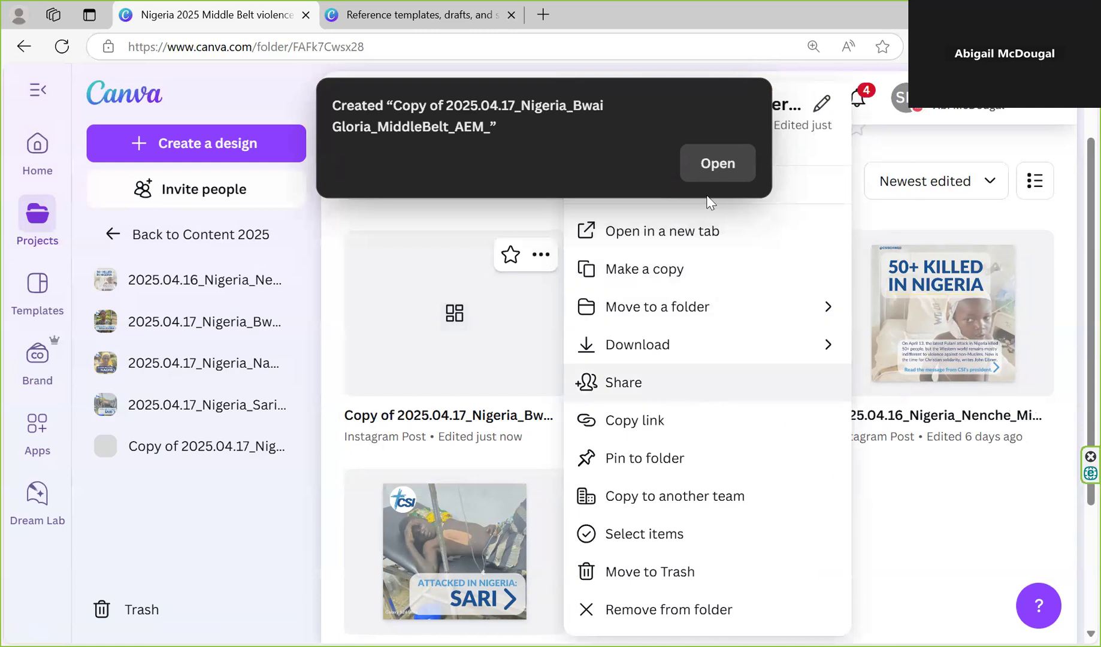
left_click(786, 107)
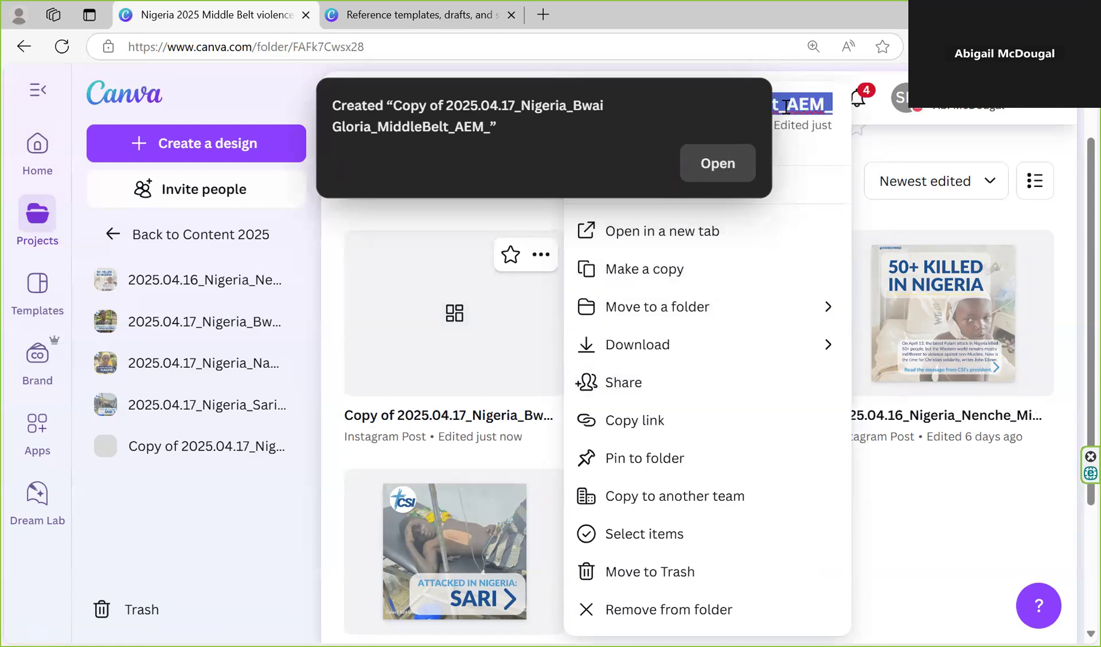
left_click(710, 171)
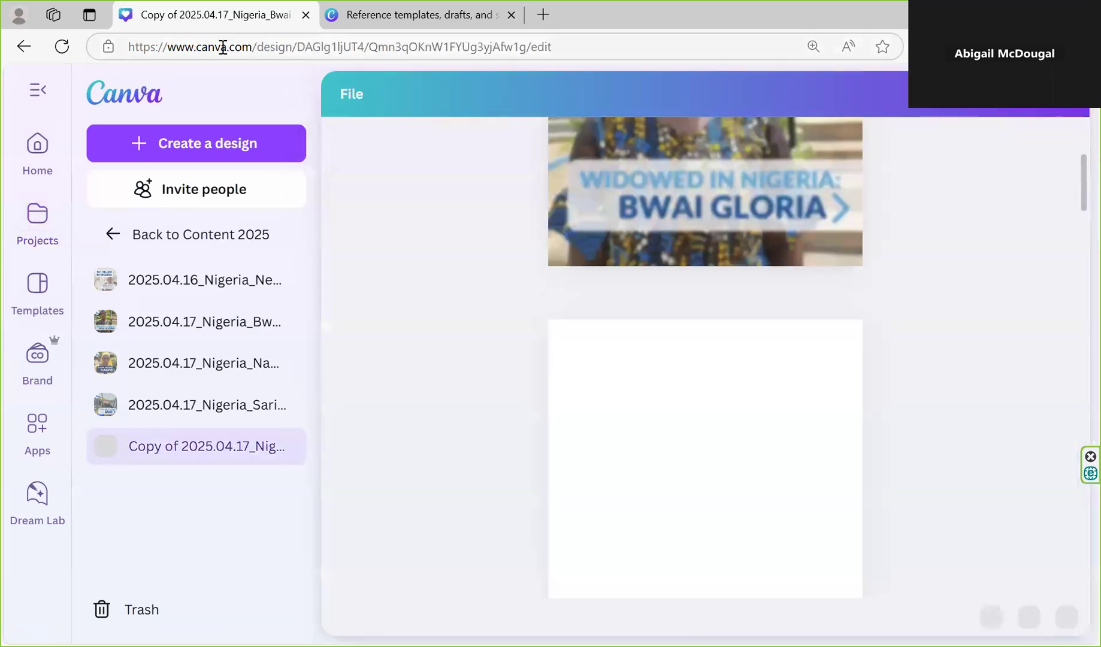
left_click(18, 47)
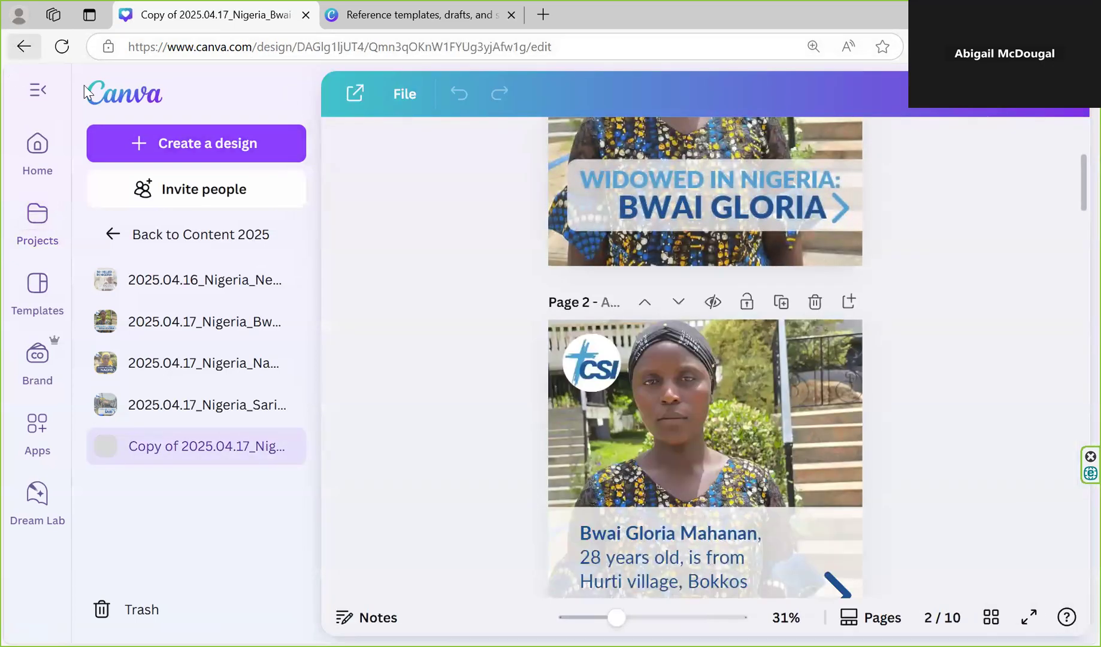
Rename the new copy of the widow post as "20250423_AEM_Nigeria_Story1"
left_click(537, 279)
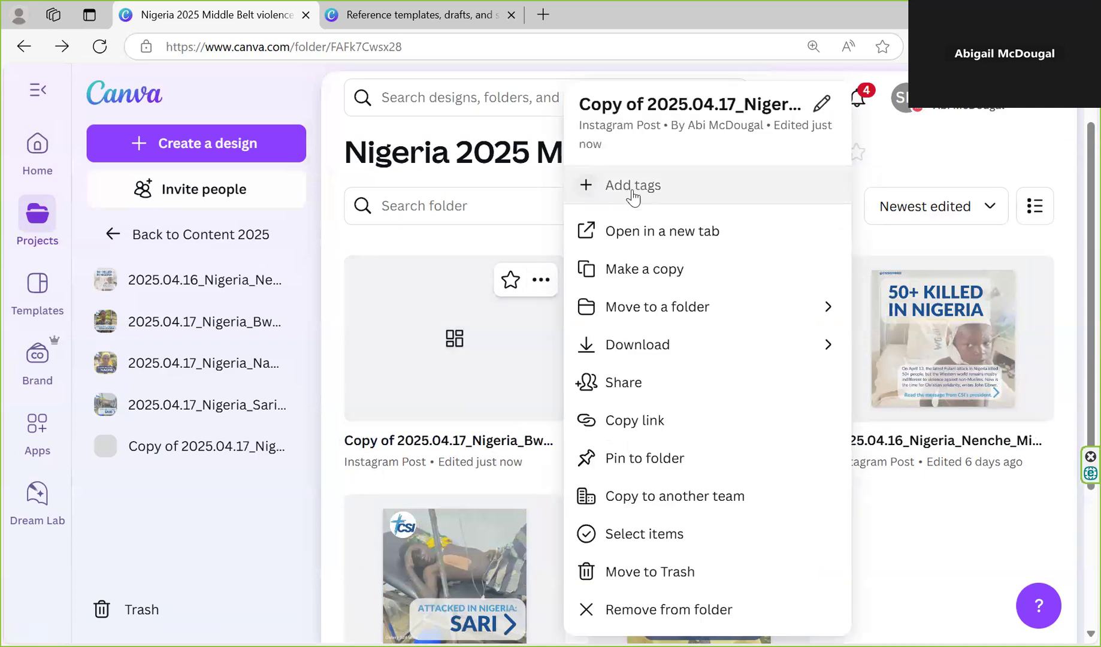
left_click(655, 106)
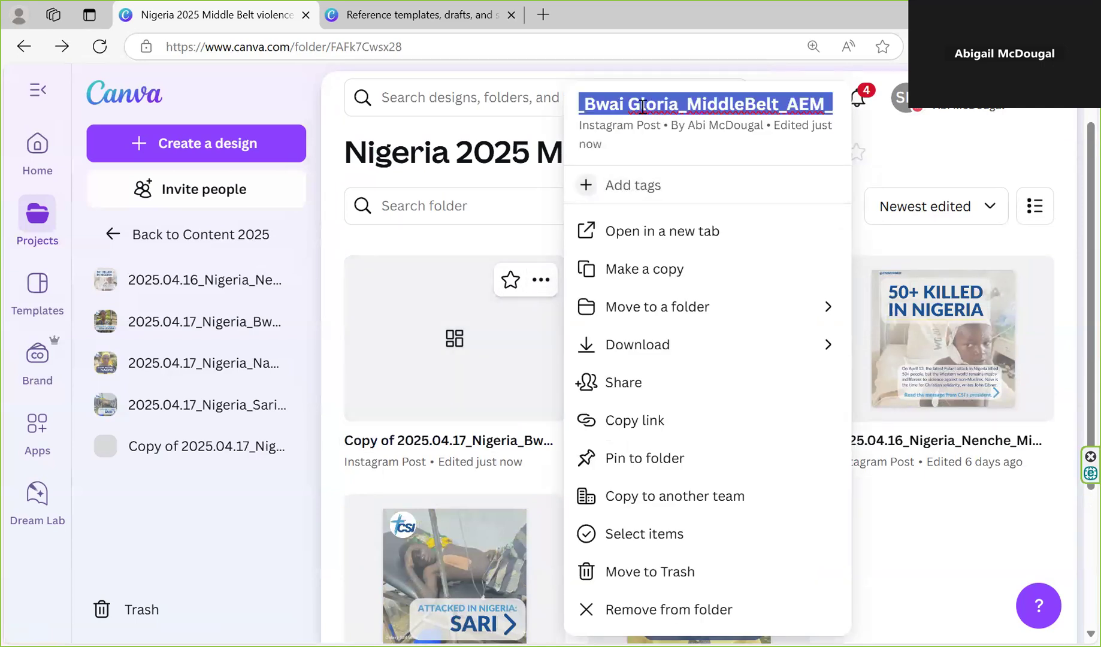
type("20250423_")
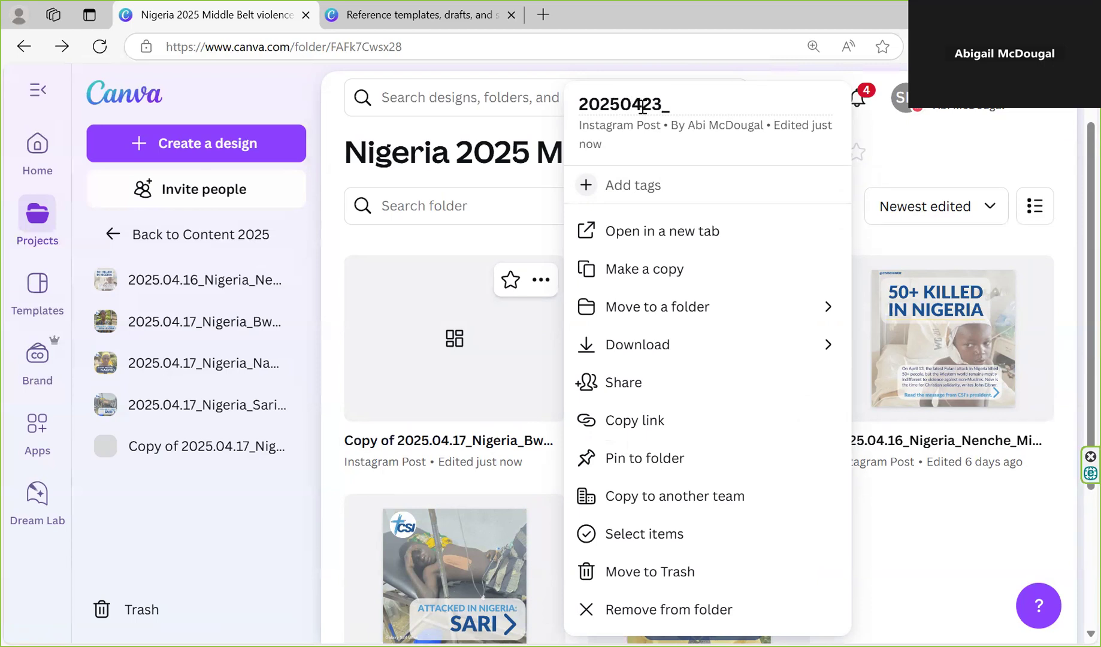
type("AEM_Nigeria")
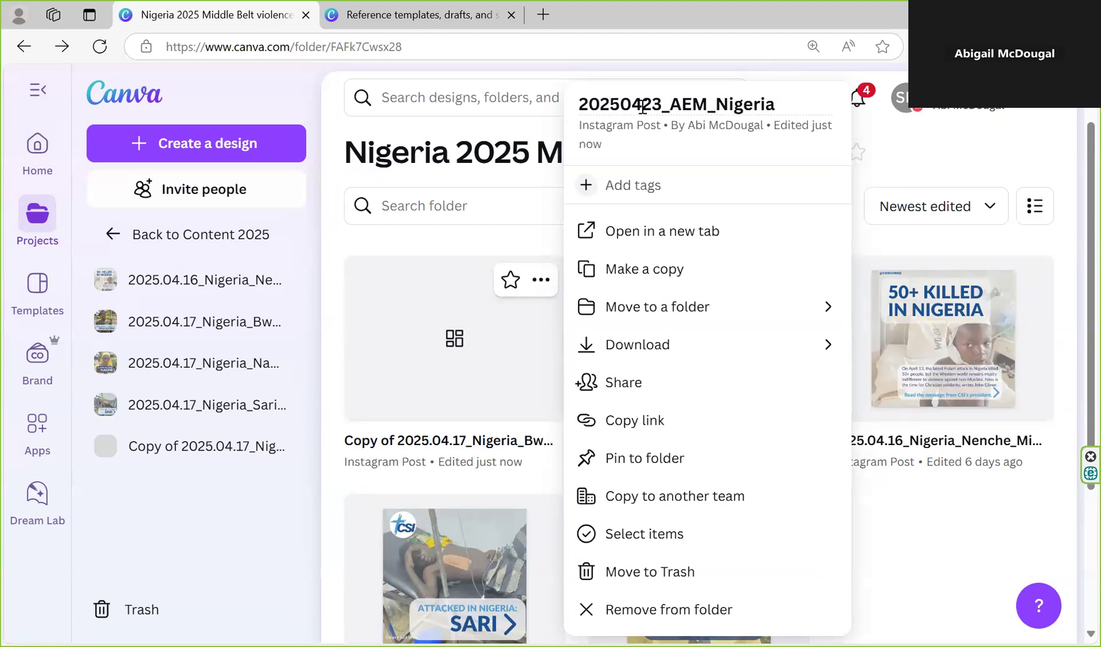
key("Right")
type("_Story1")
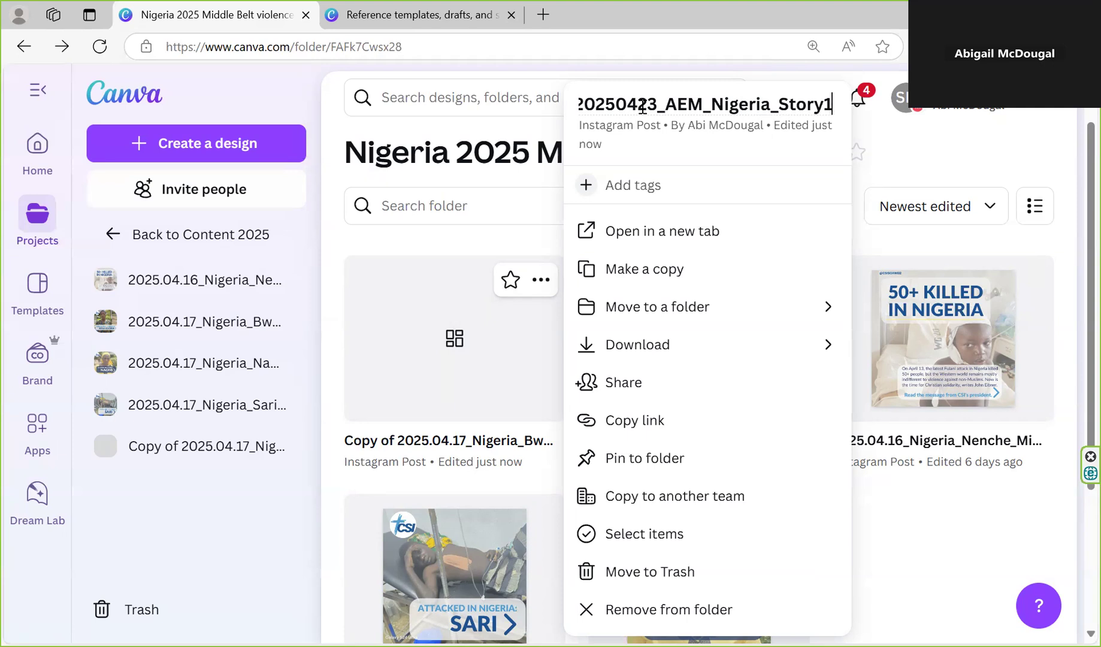
key("Return")
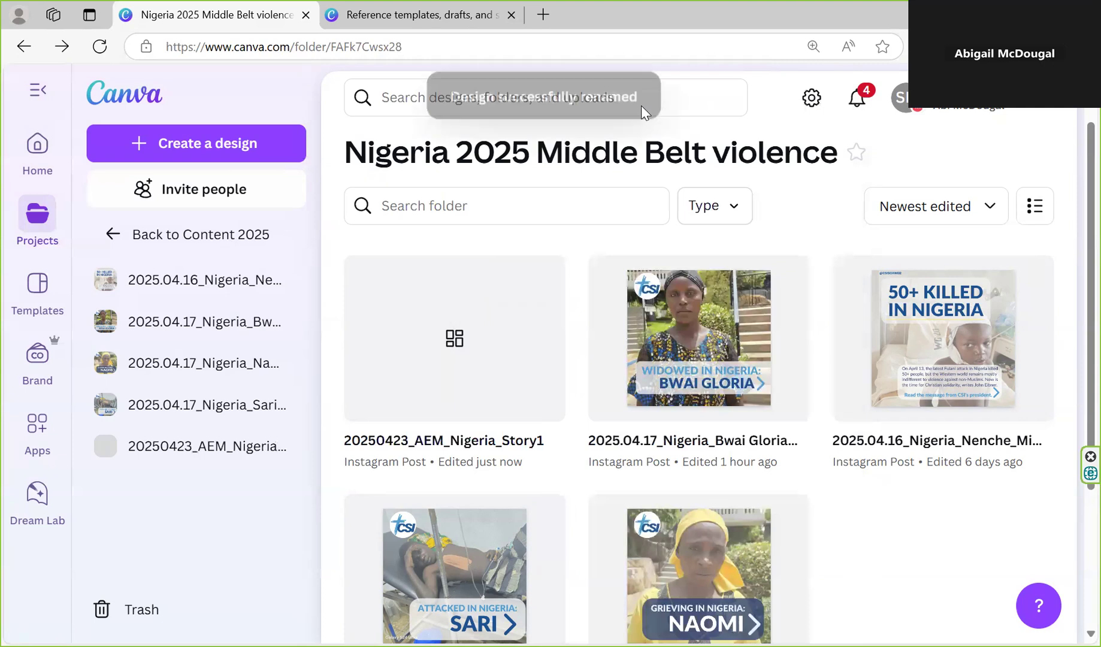
Open the 20250423_AEM_Nigeria_Story1 design and look through pages 1 to 7, comparing the light and dark text-box versions
left_click(430, 381)
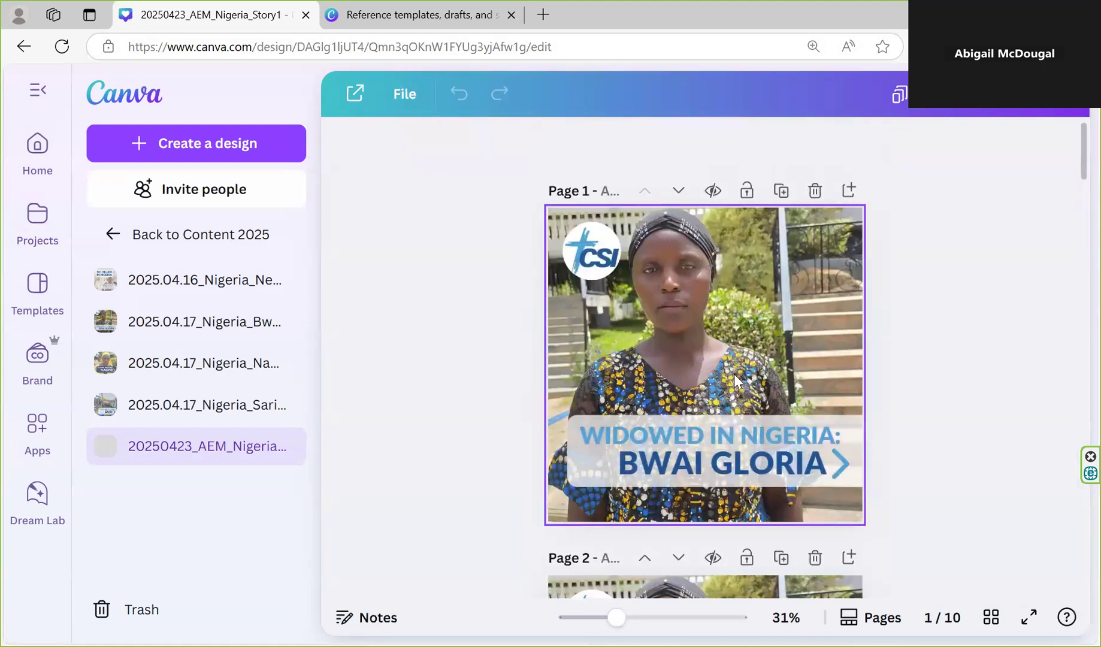
scroll(735, 375, "down", 1)
scroll(711, 363, "down", 2)
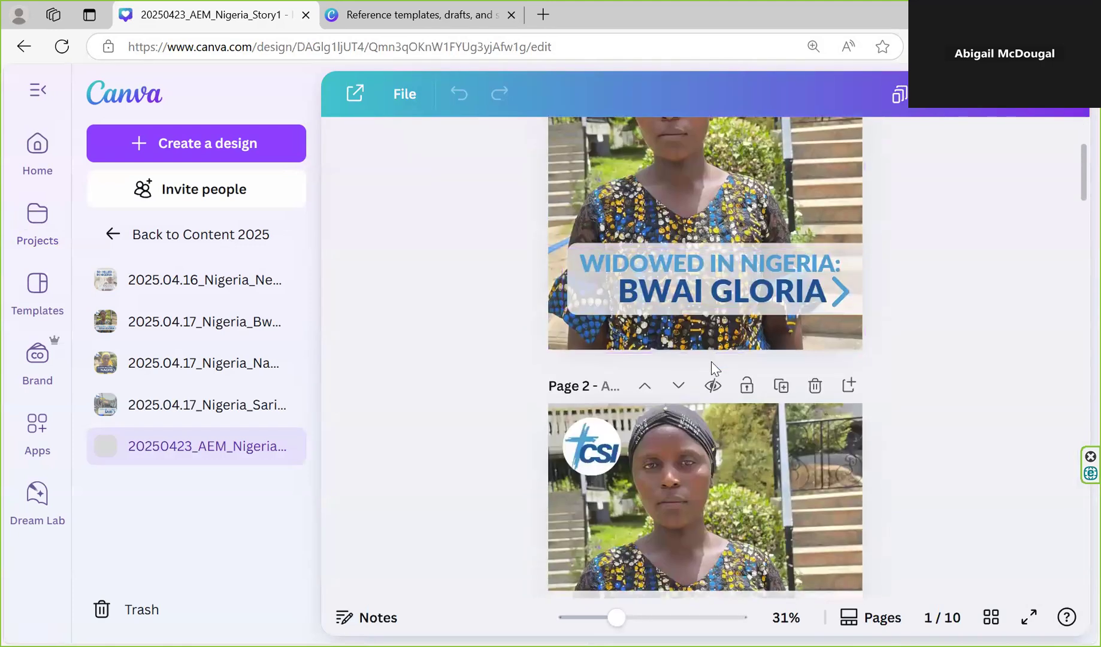
scroll(712, 362, "down", 3)
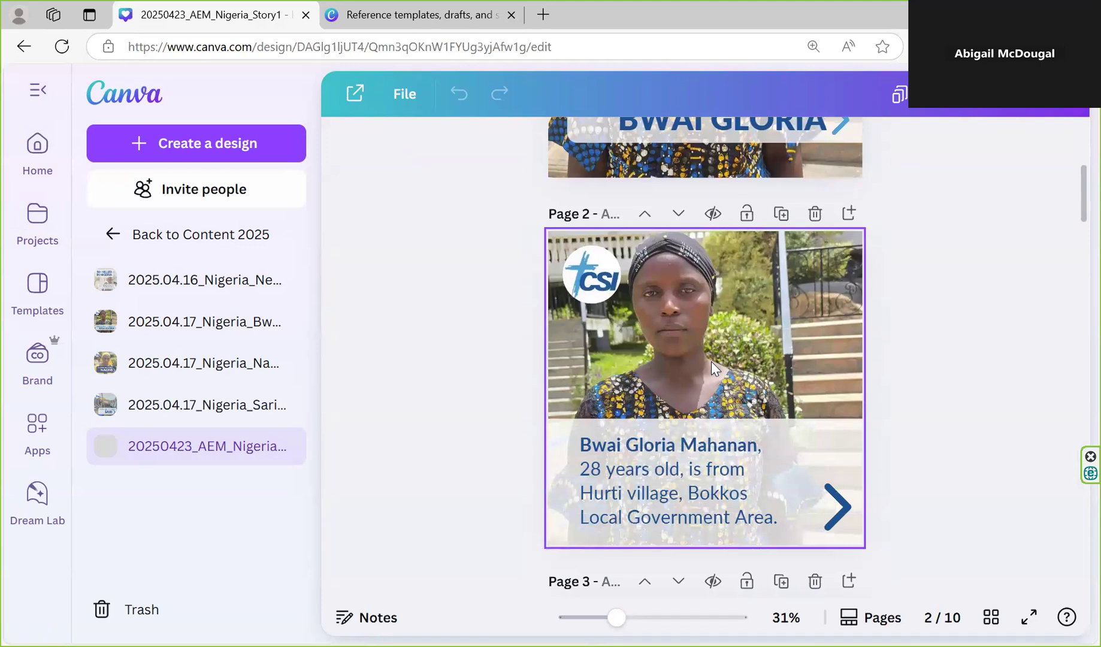
scroll(712, 362, "down", 3)
scroll(711, 361, "down", 12)
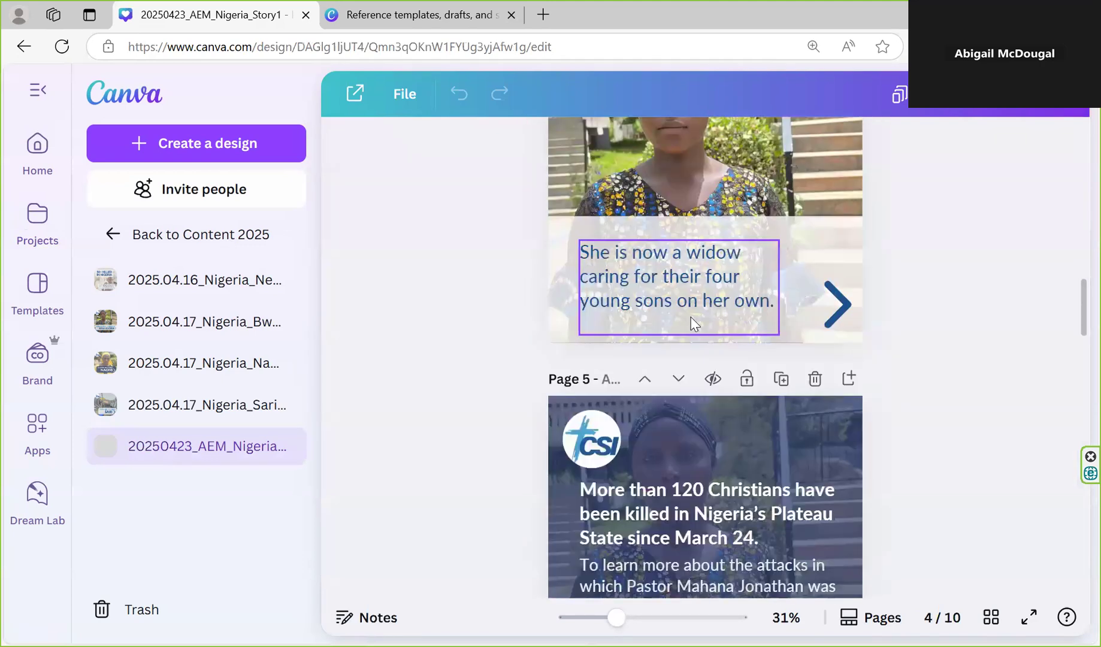
scroll(712, 333, "down", 5)
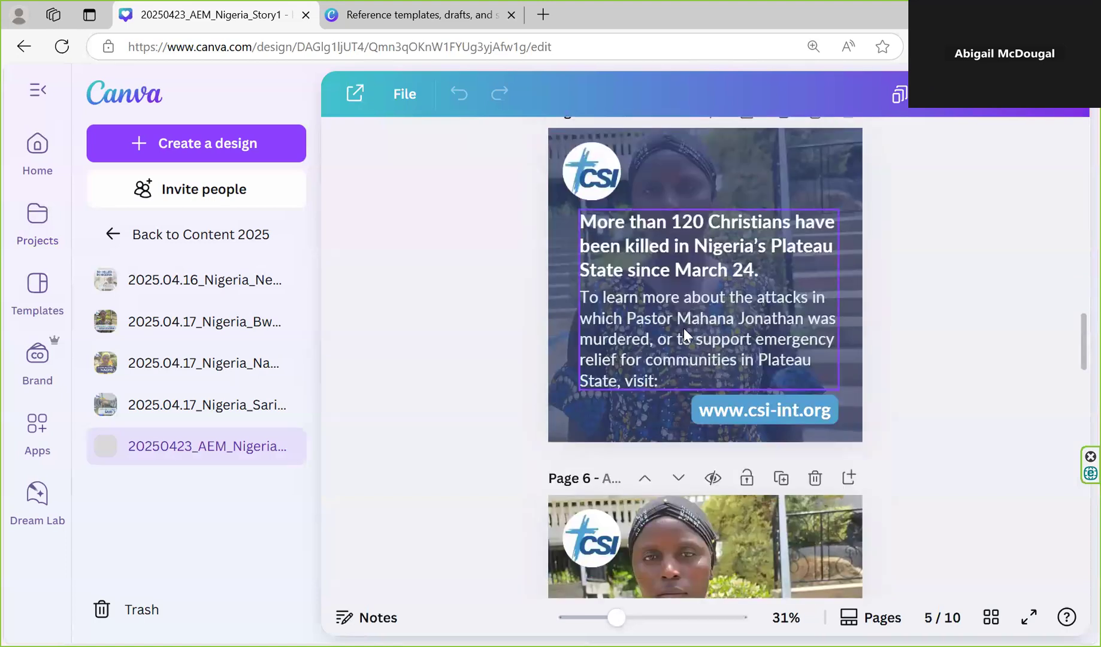
scroll(681, 324, "down", 5)
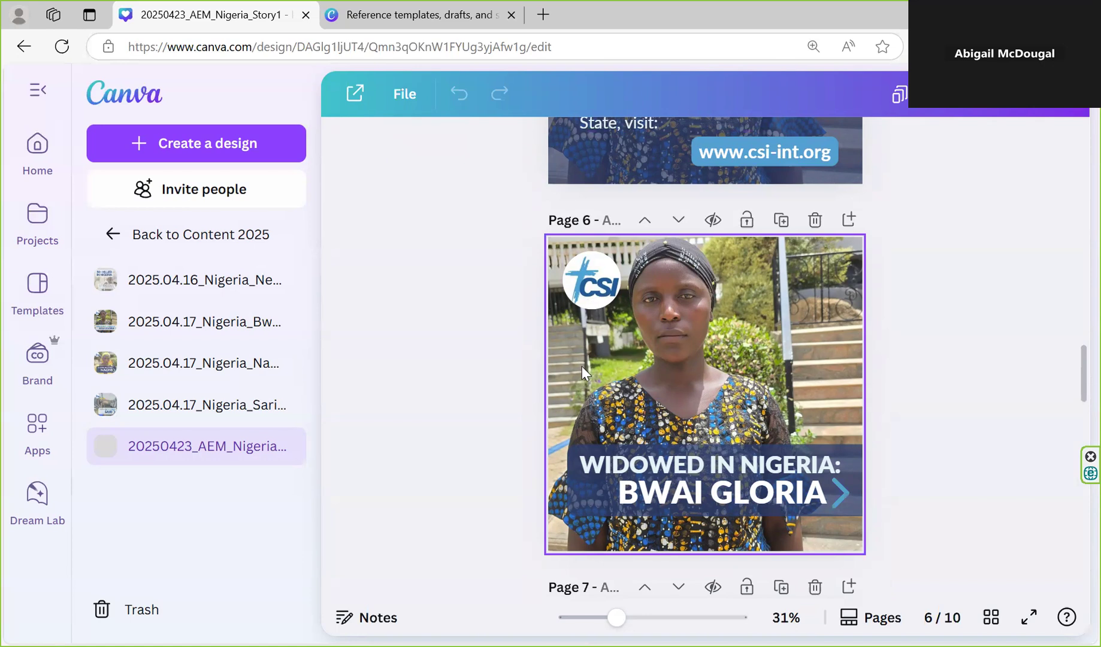
scroll(766, 355, "down", 2)
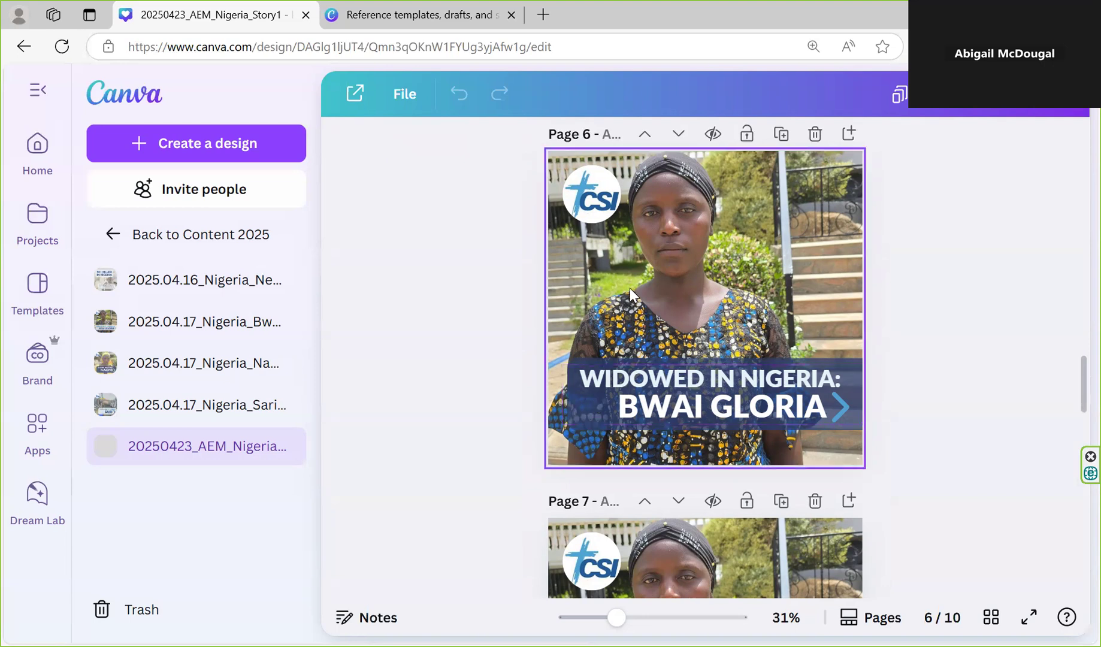
scroll(626, 295, "down", 7)
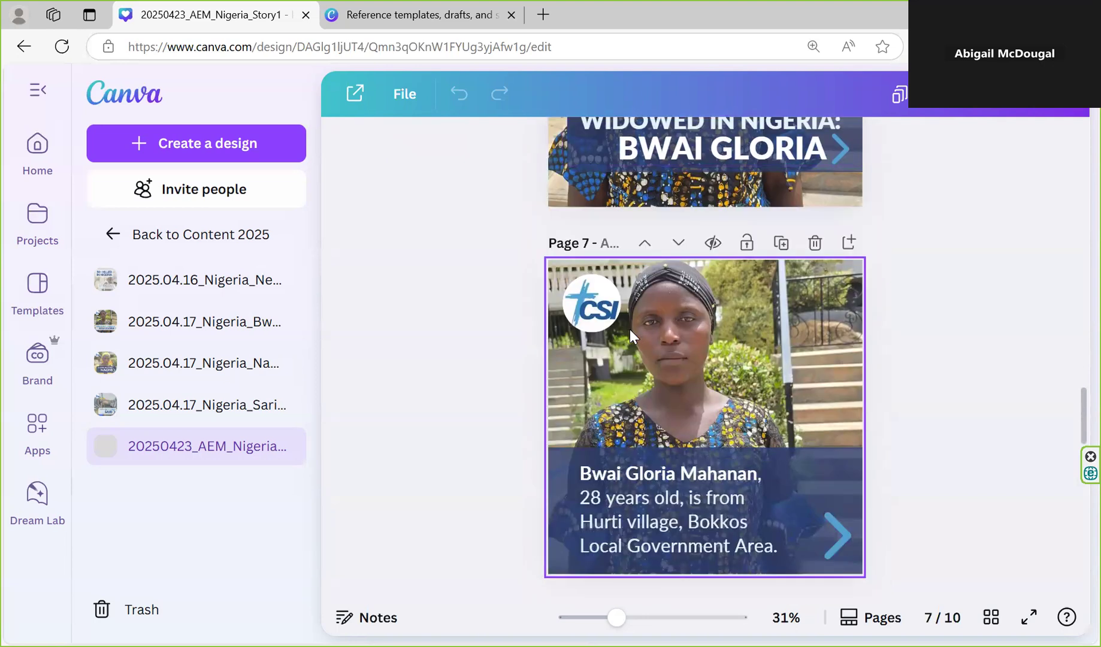
Try replacing the text after the woman's name on page 7 with "28", and undo the edit
left_click(663, 365)
double_click(663, 365)
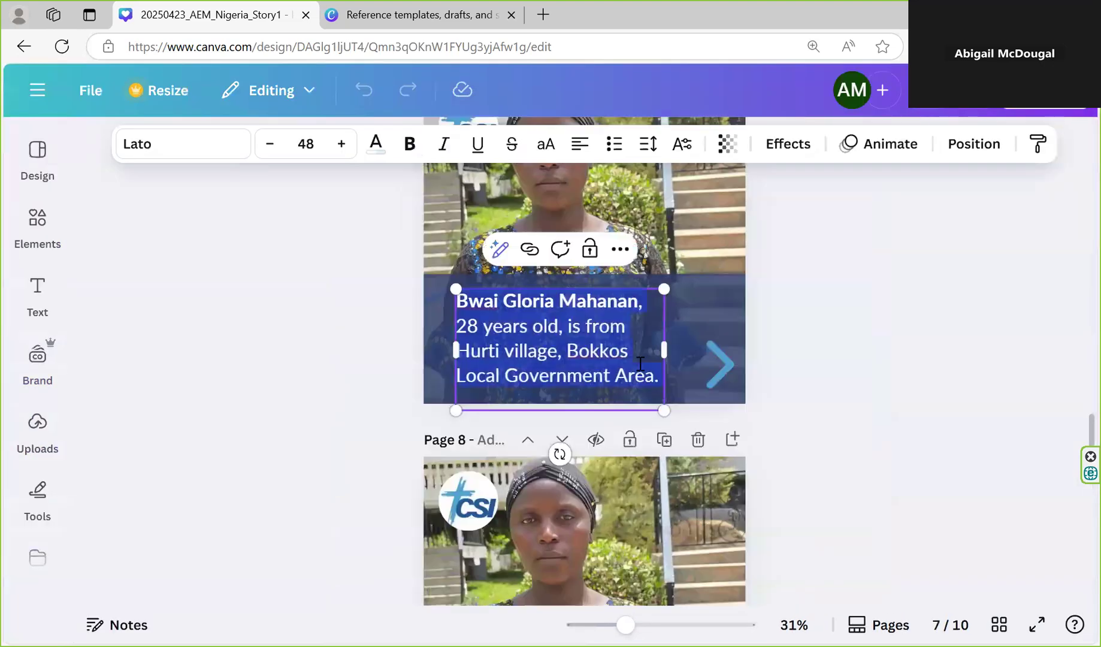
scroll(599, 407, "up", 3)
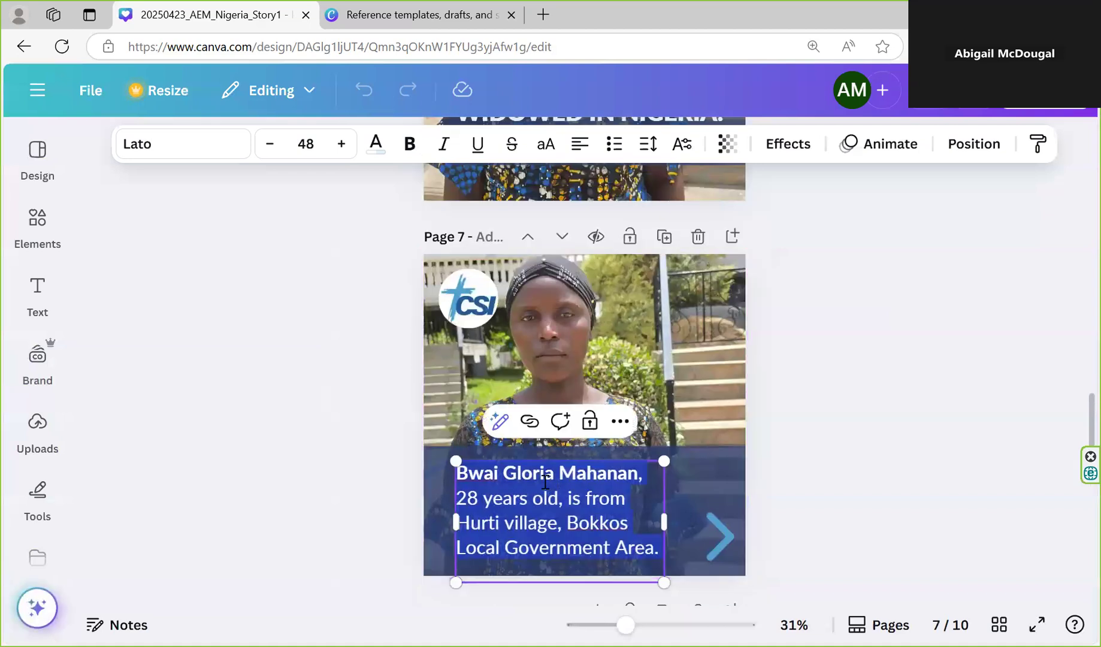
left_click(500, 480)
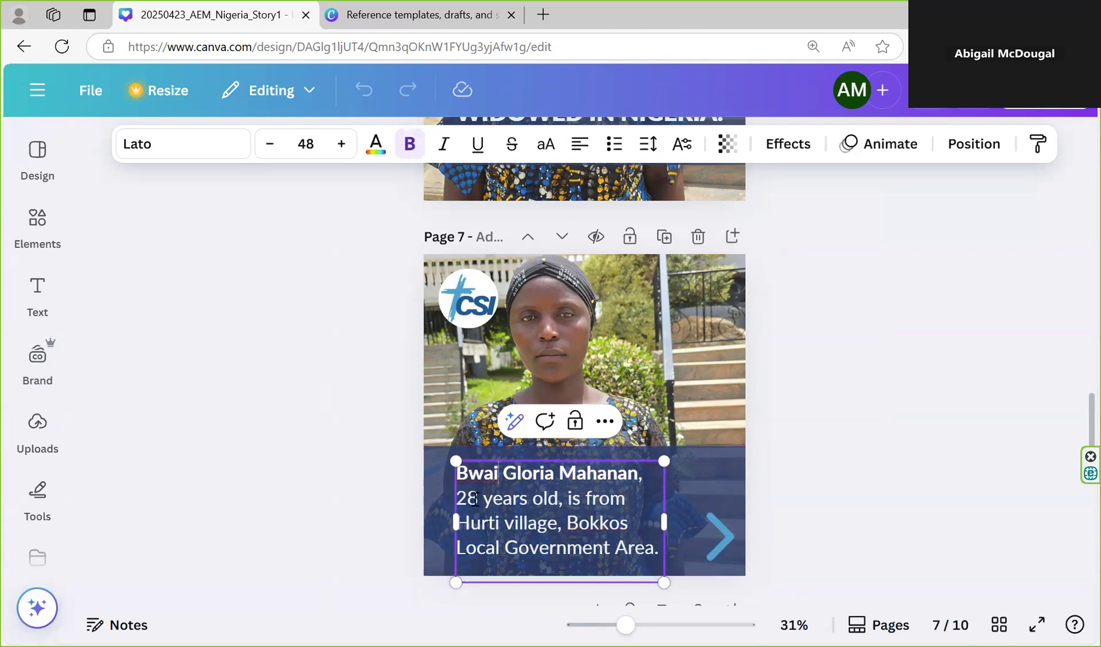
left_click(466, 499)
left_click_drag(461, 500, 653, 551)
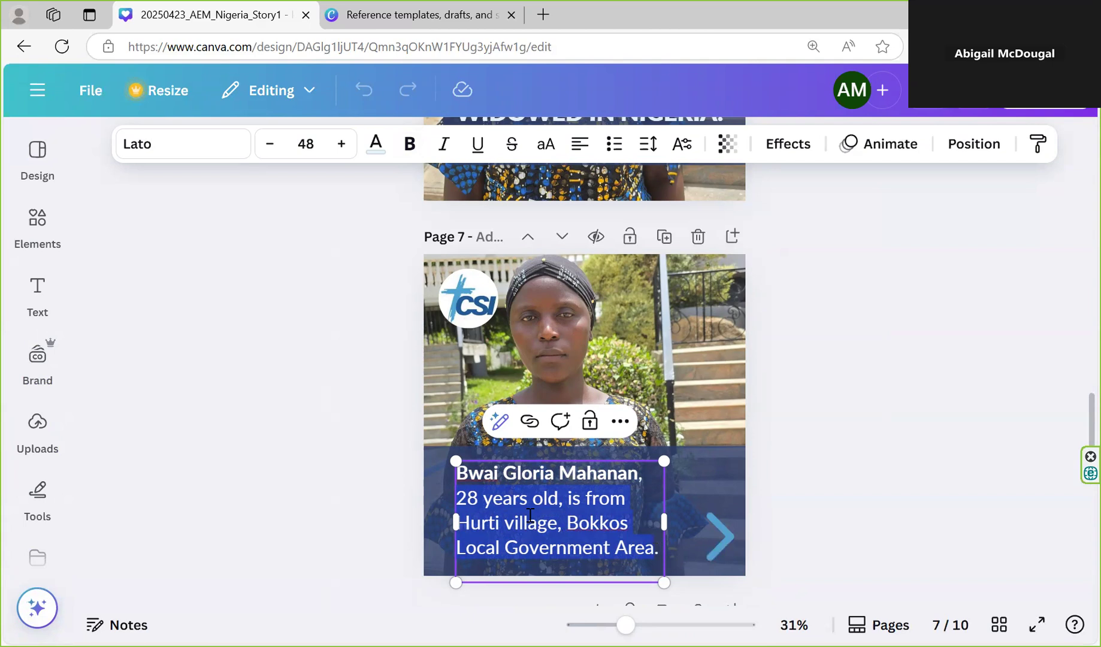
type("28 .")
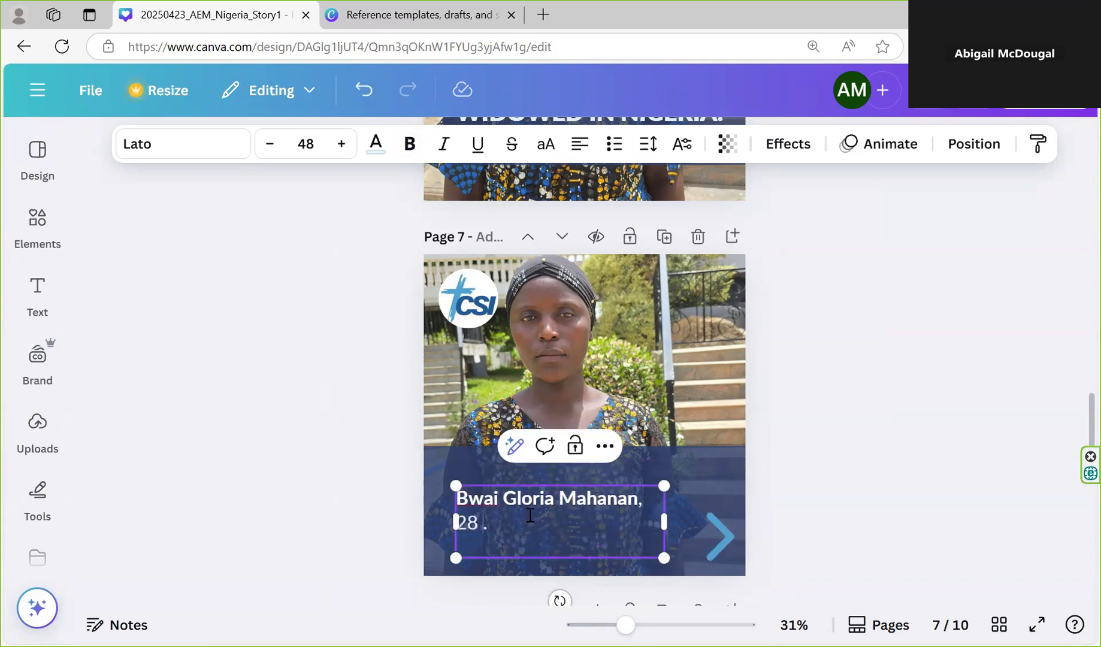
key("ctrl+z")
key("ctrl+z")
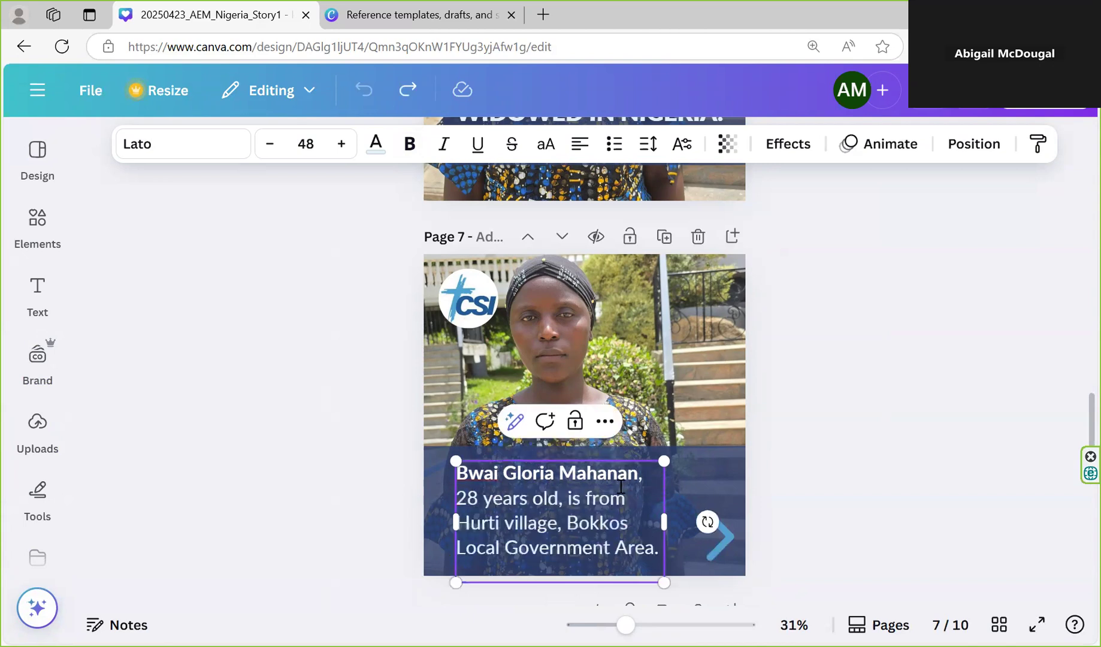
Review the remaining pages through page 10, redo the undone text edit, and return to page 1
scroll(618, 488, "down", 2)
scroll(615, 491, "down", 5)
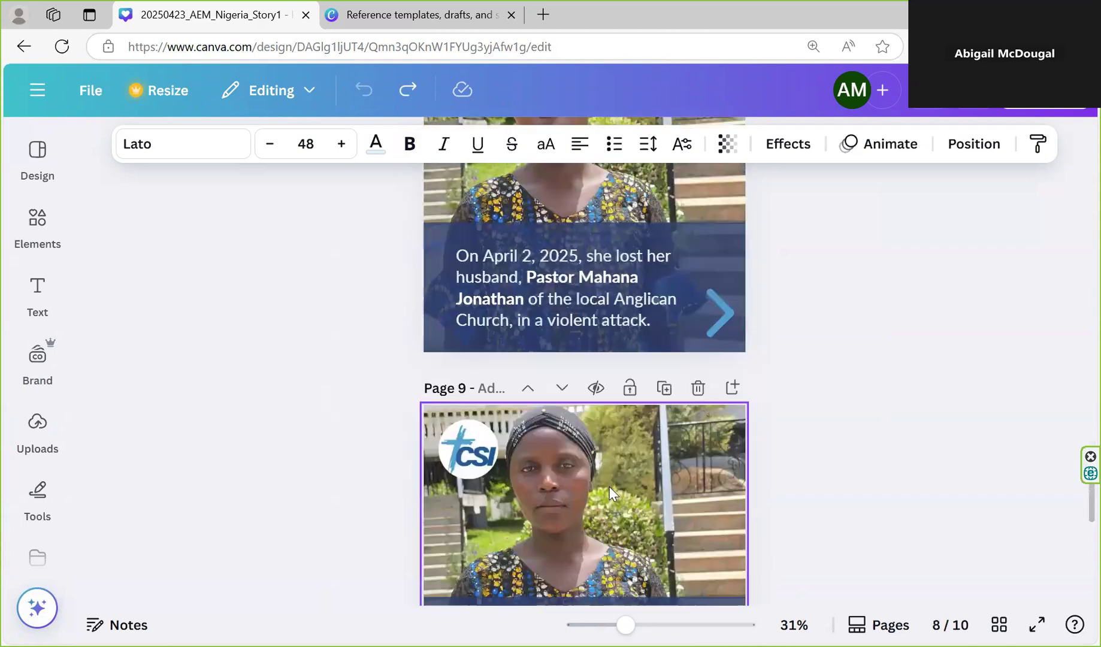
scroll(605, 488, "down", 5)
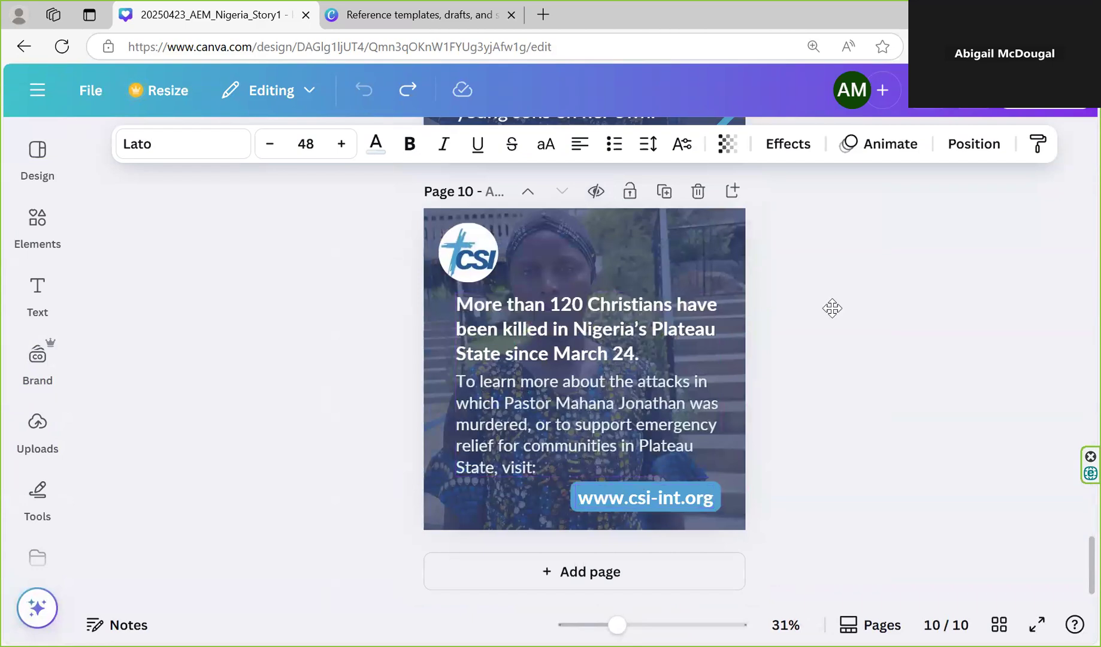
key("ctrl+y")
scroll(821, 252, "up", 9)
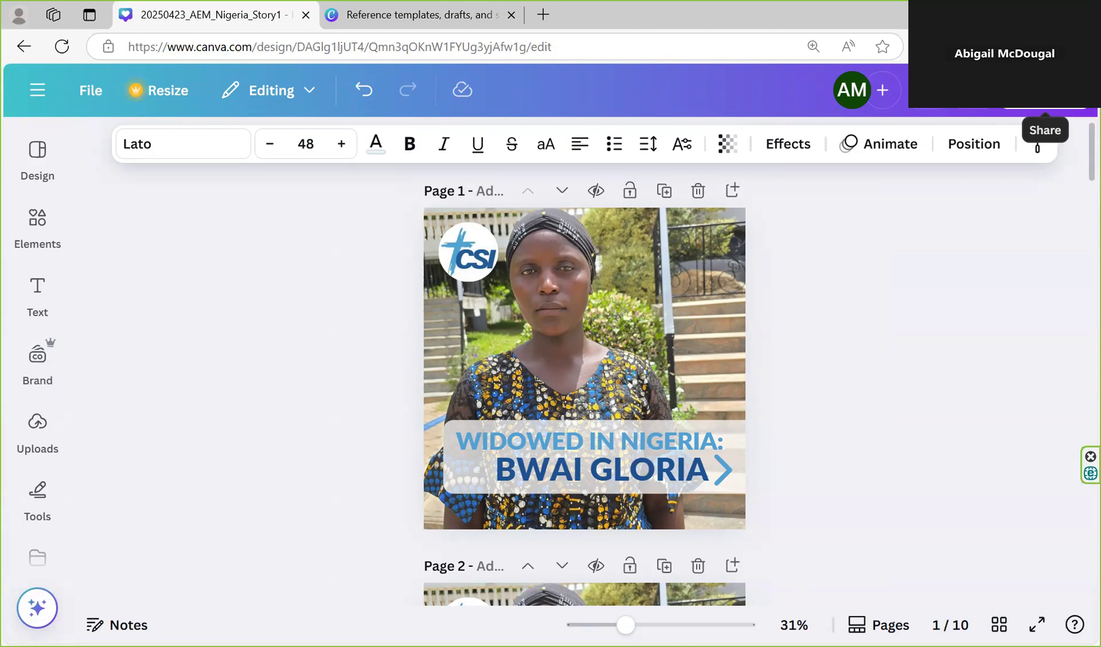
Open the download options for the design and choose PNG as the file type
left_click(1045, 96)
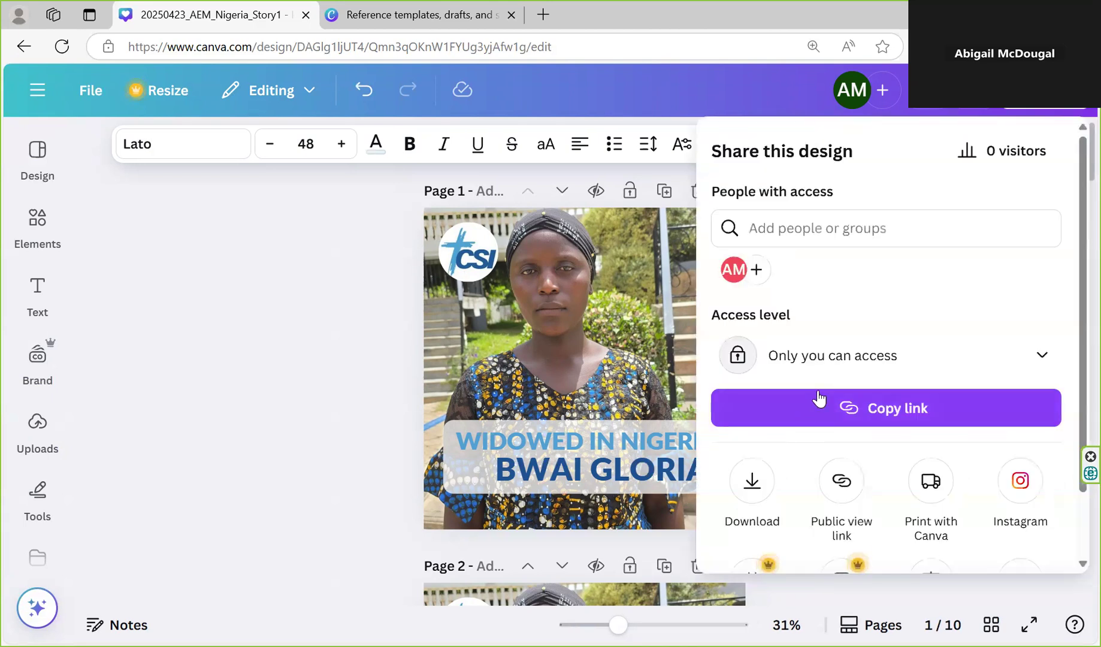
scroll(779, 419, "down", 1)
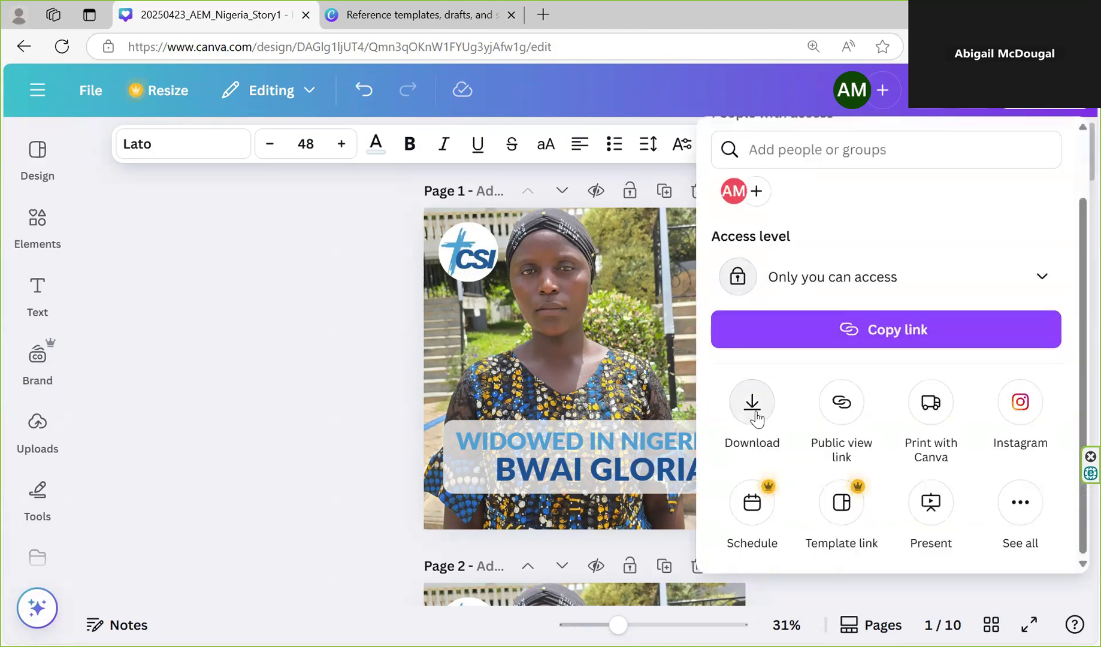
left_click(756, 418)
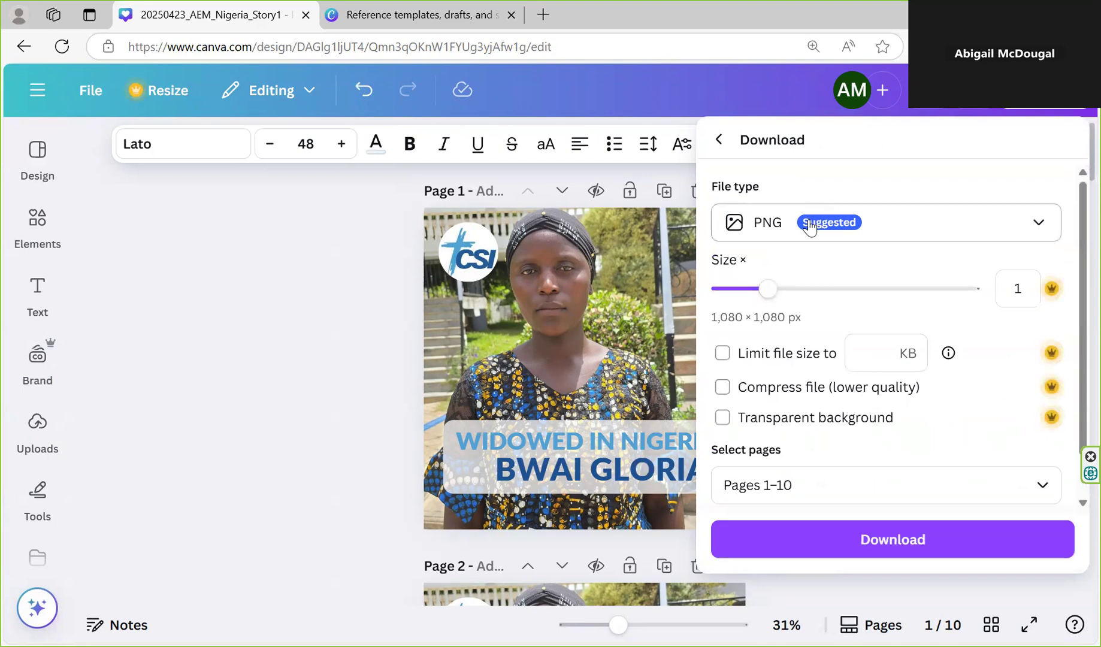
scroll(808, 219, "down", 1)
left_click(775, 188)
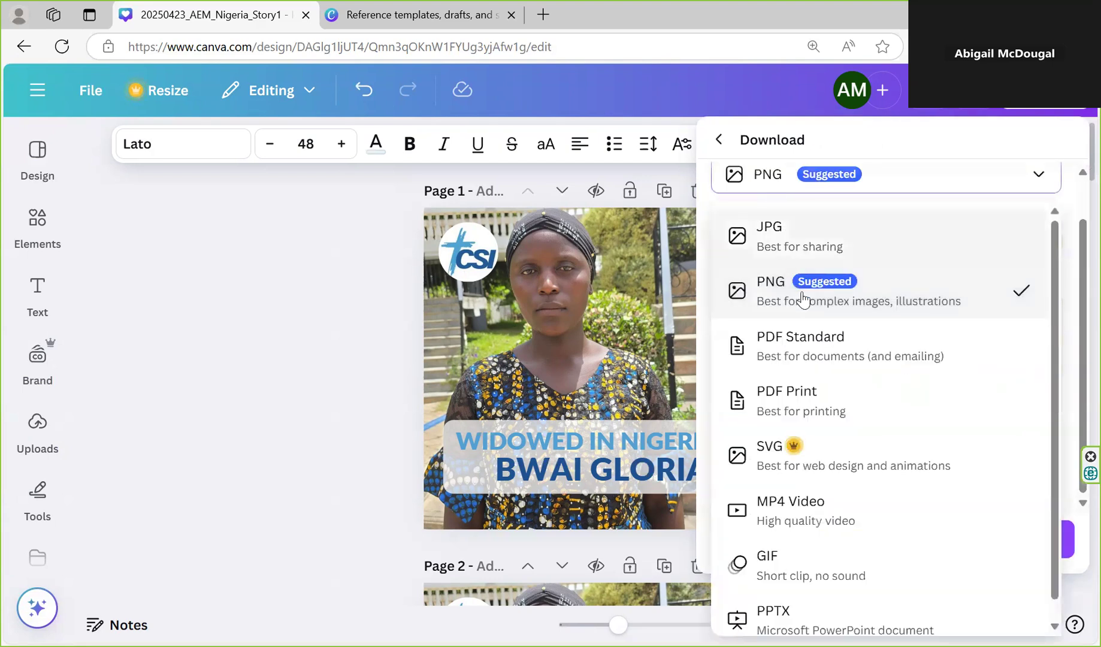
left_click(772, 298)
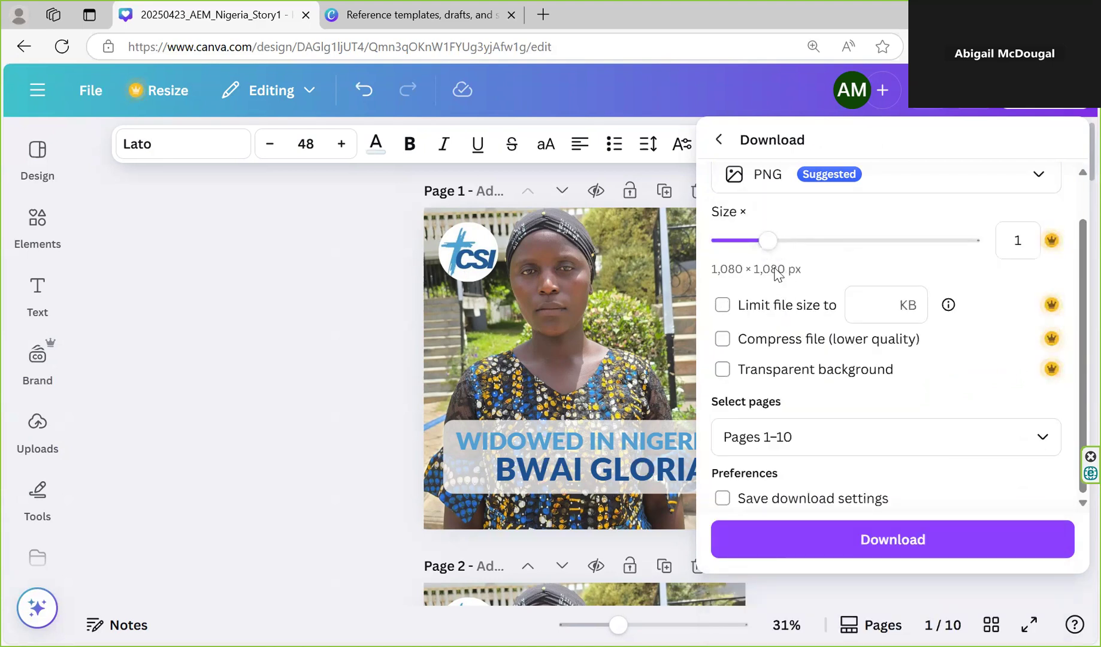
Open the page selection in the download options and deselect all ten pages
scroll(824, 288, "up", 1)
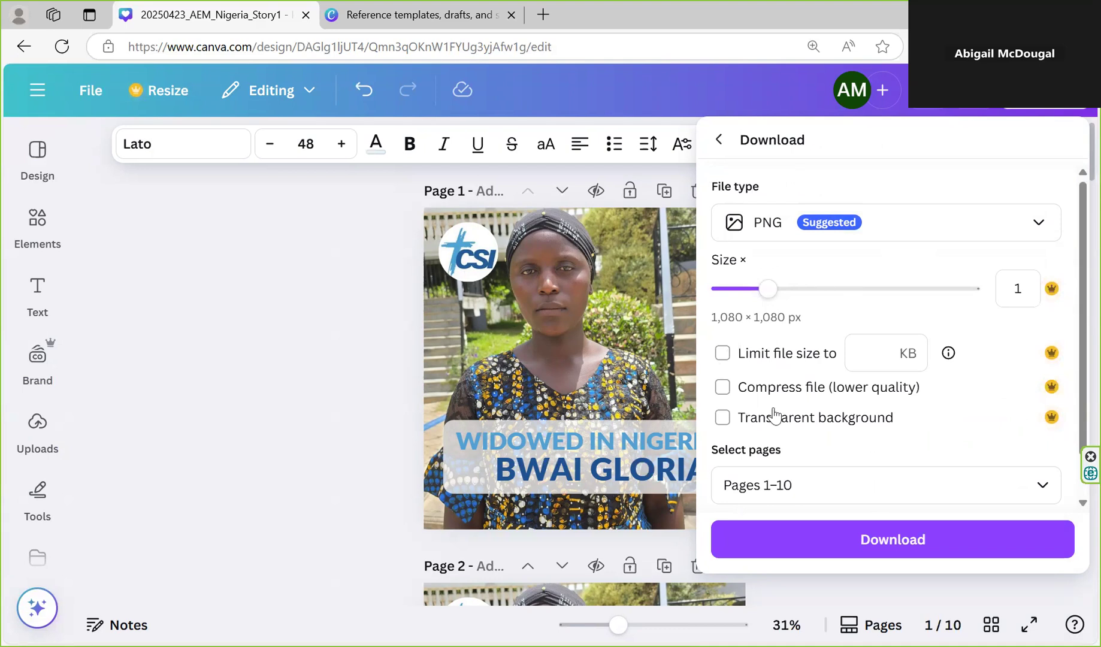
scroll(776, 416, "down", 1)
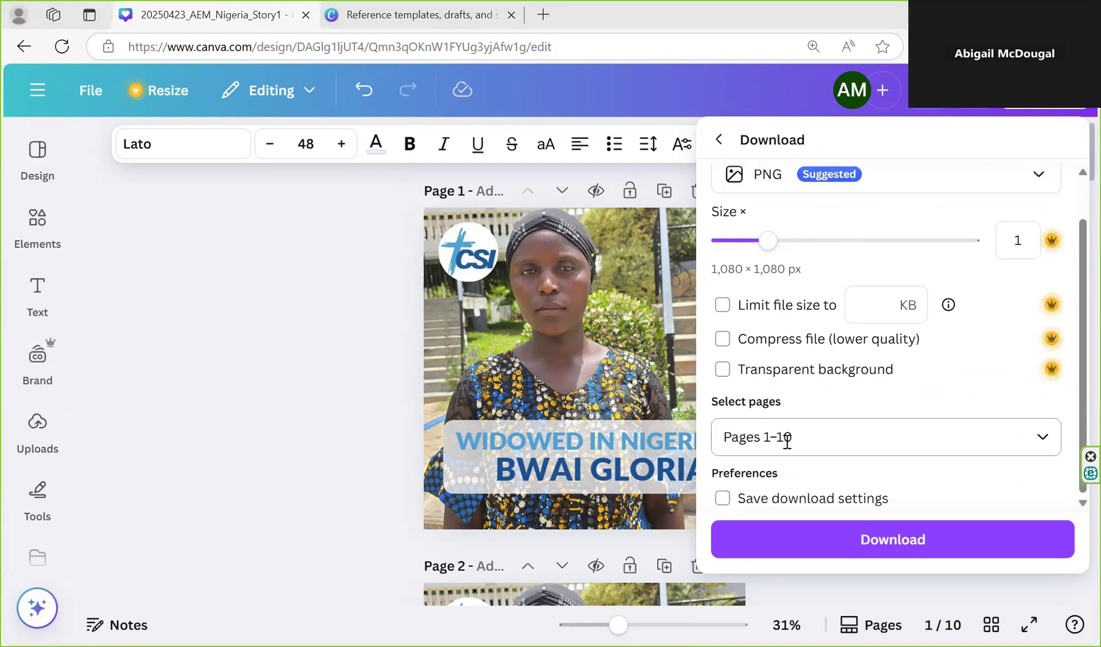
left_click(807, 438)
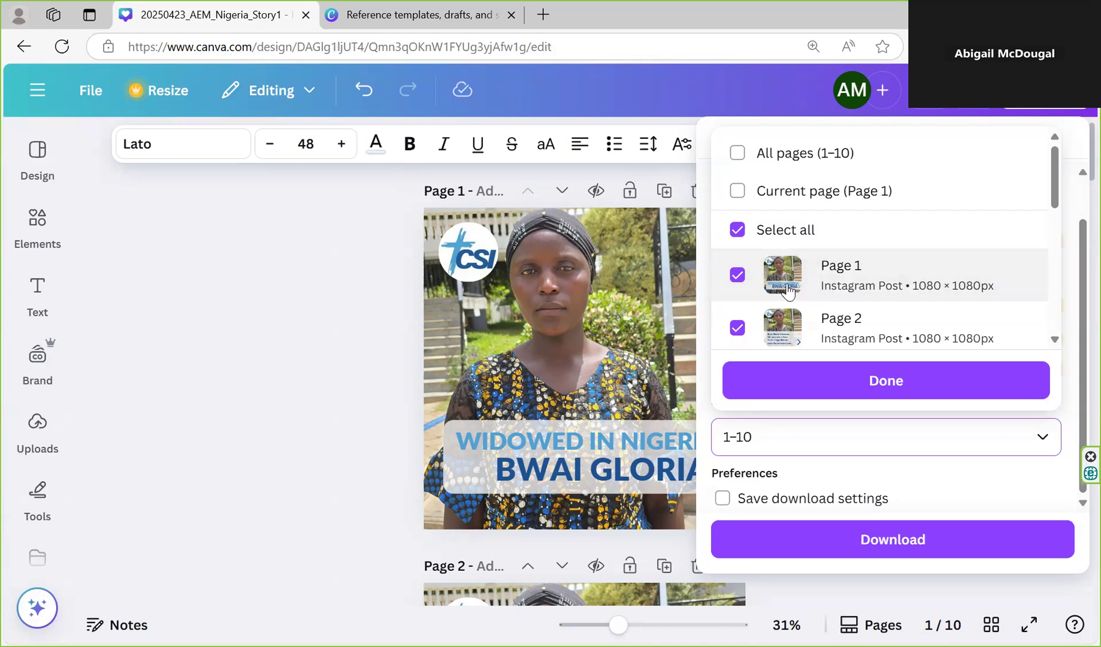
left_click(743, 240)
scroll(773, 300, "down", 6)
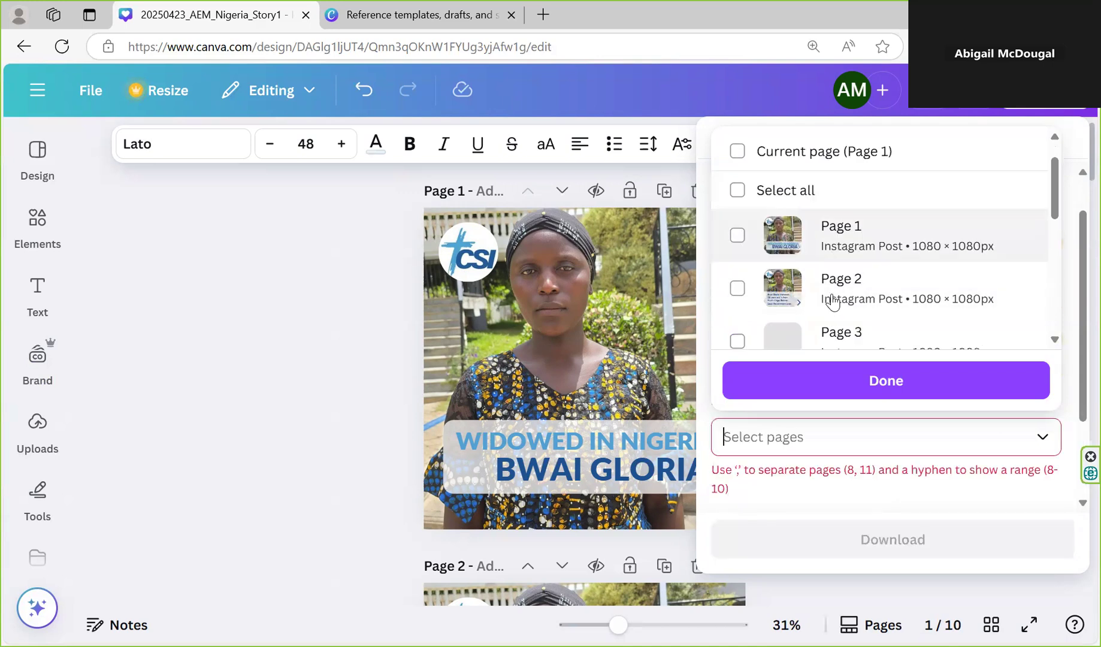
scroll(829, 300, "up", 3)
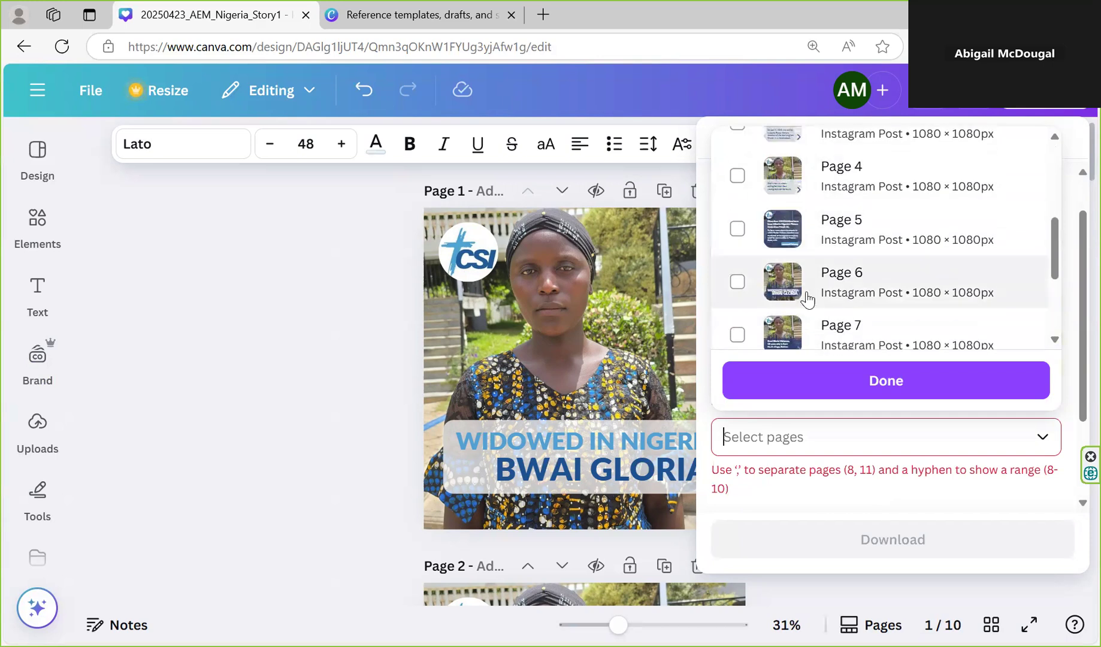
Select only pages 6 to 10 and download them as PNG
left_click(737, 282)
scroll(737, 320, "down", 1)
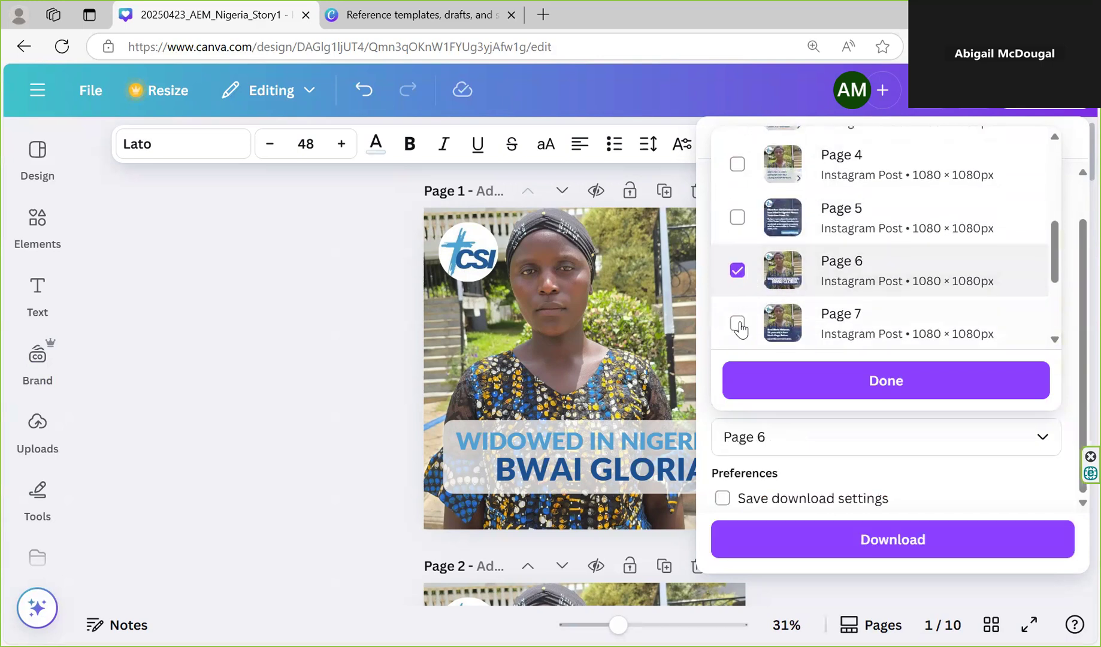
left_click(737, 321)
scroll(753, 301, "down", 1)
left_click(737, 289)
scroll(754, 301, "down", 1)
left_click(738, 261)
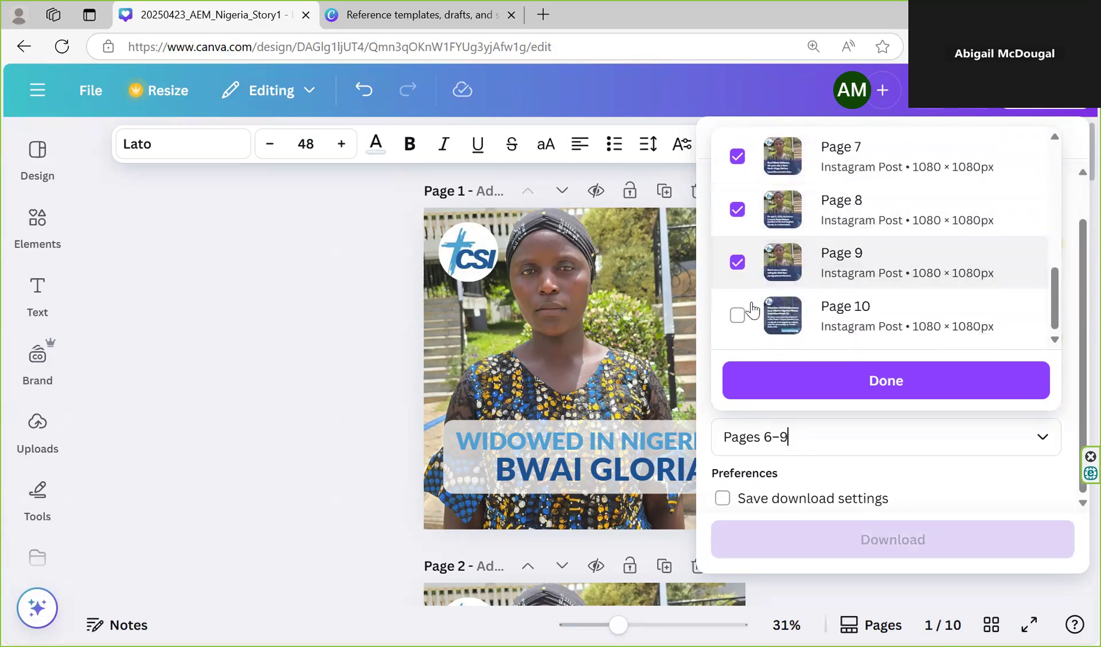
left_click(738, 315)
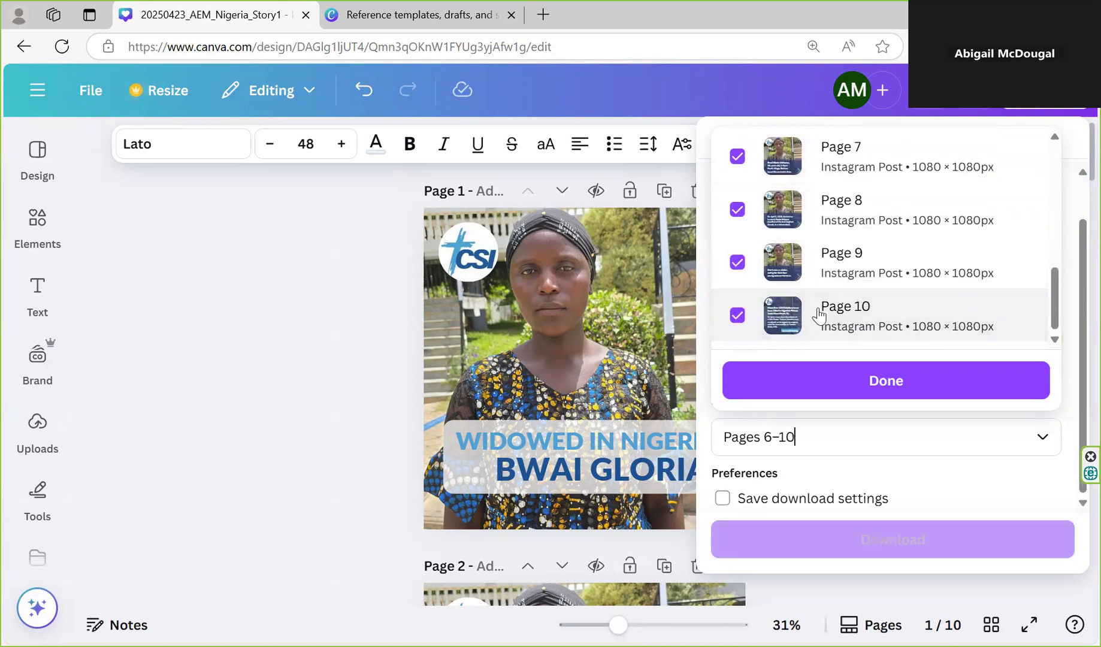
left_click(872, 391)
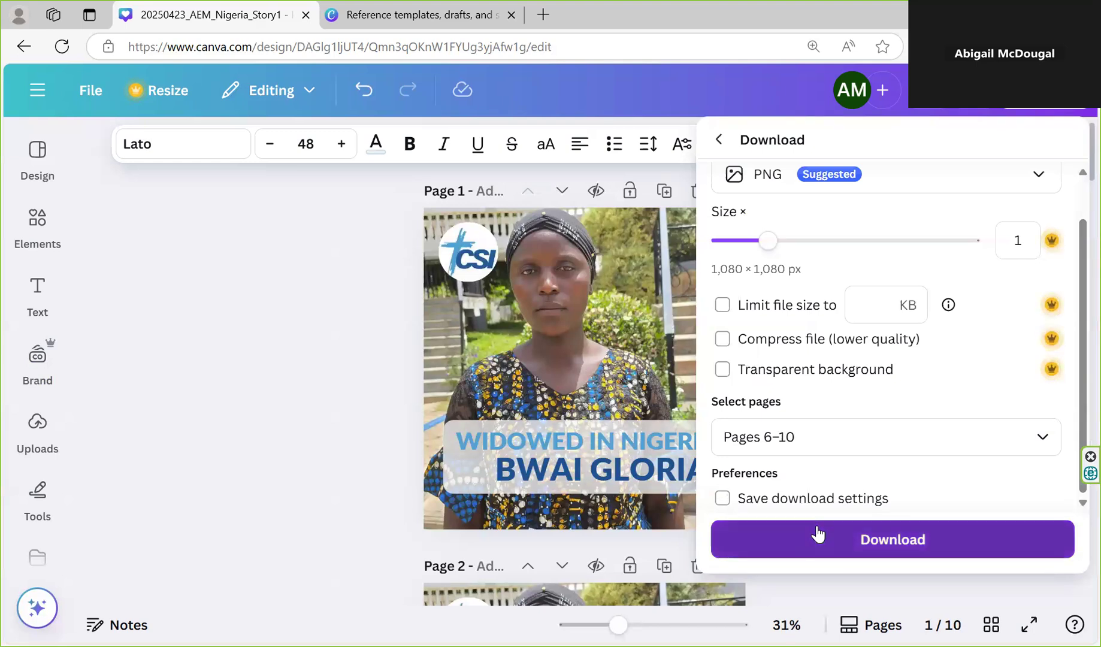
left_click(817, 534)
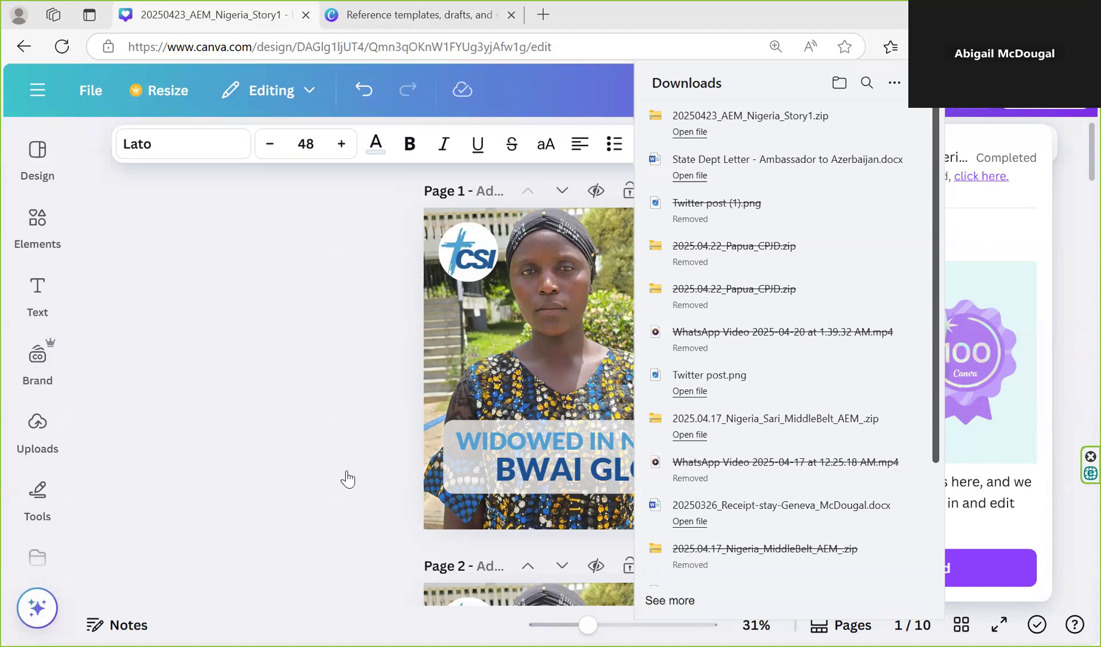
Return to the Content 2025 folder and open the Twitter post design in the West Papua 2025 folder
left_click(45, 87)
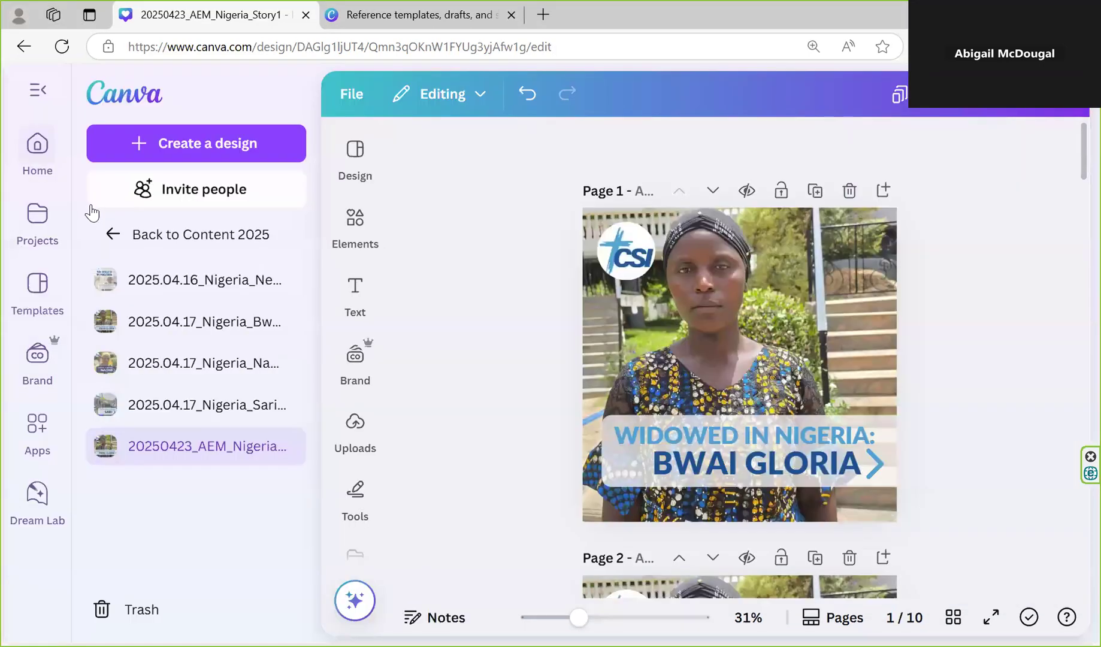
left_click(125, 240)
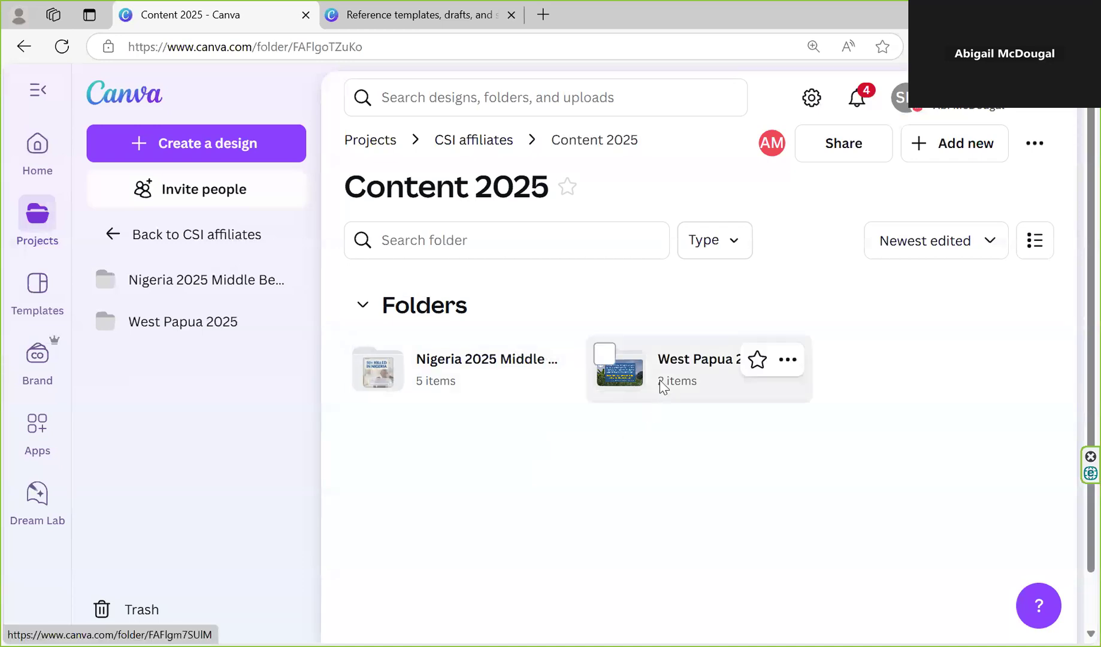
left_click(660, 380)
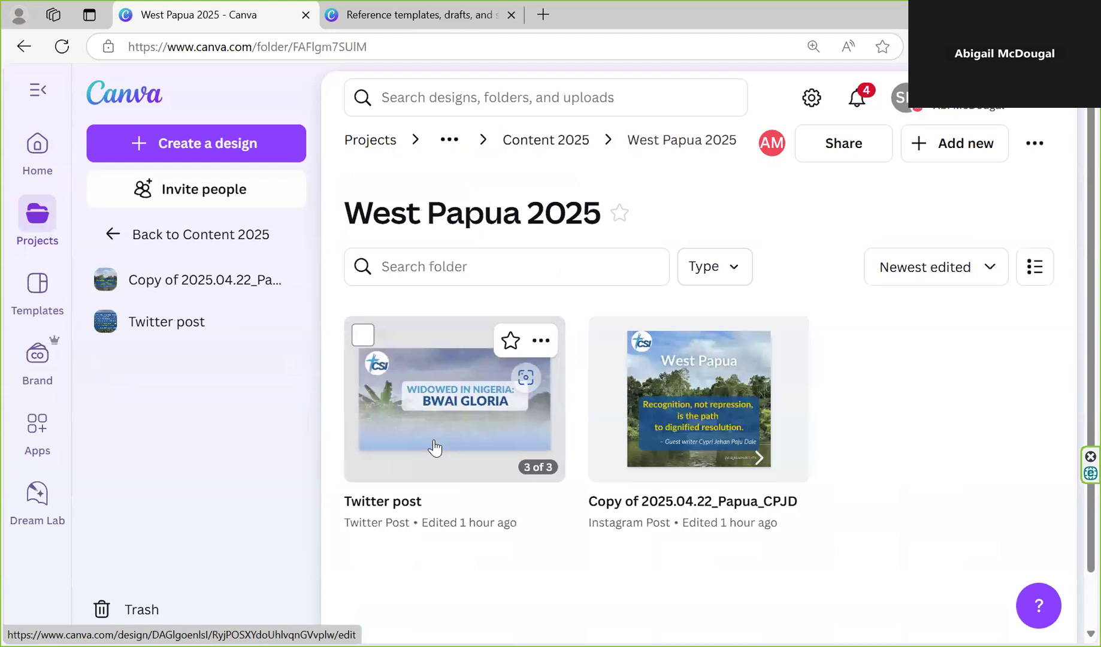
left_click(434, 443)
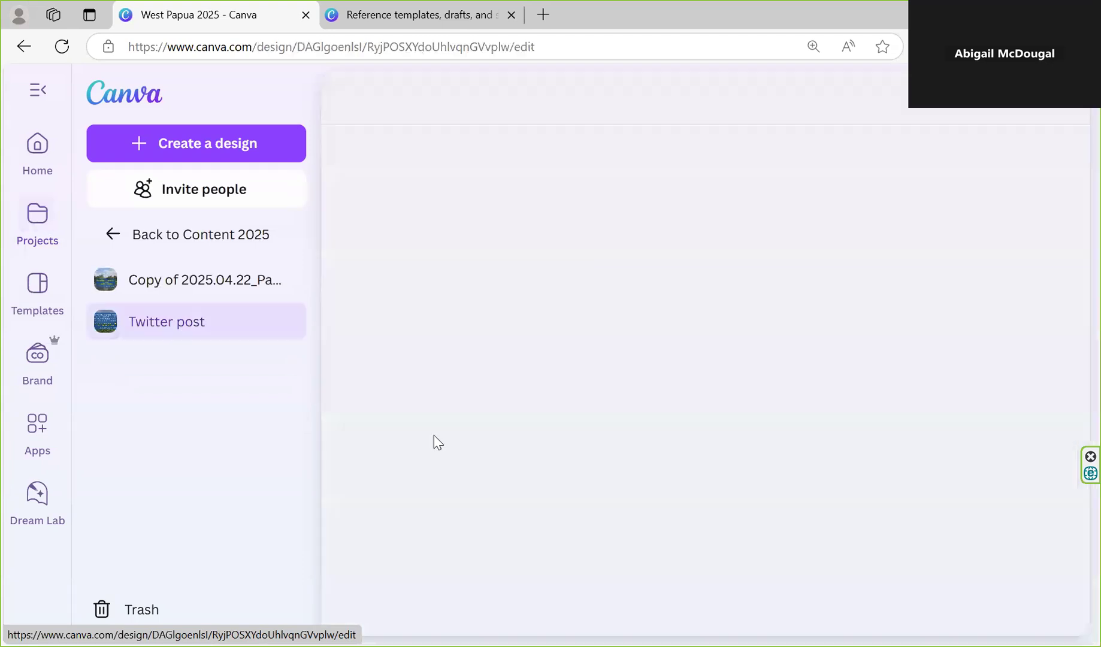
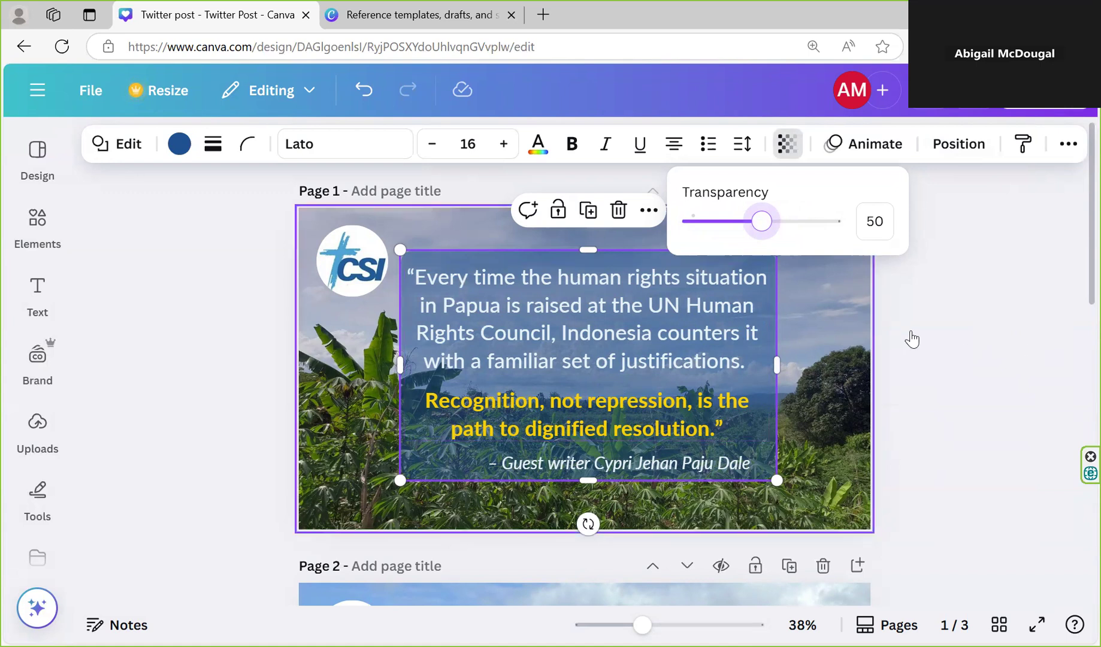
Download only pages 1 and 2 of the Twitter post design as PNG
scroll(928, 300, "down", 3)
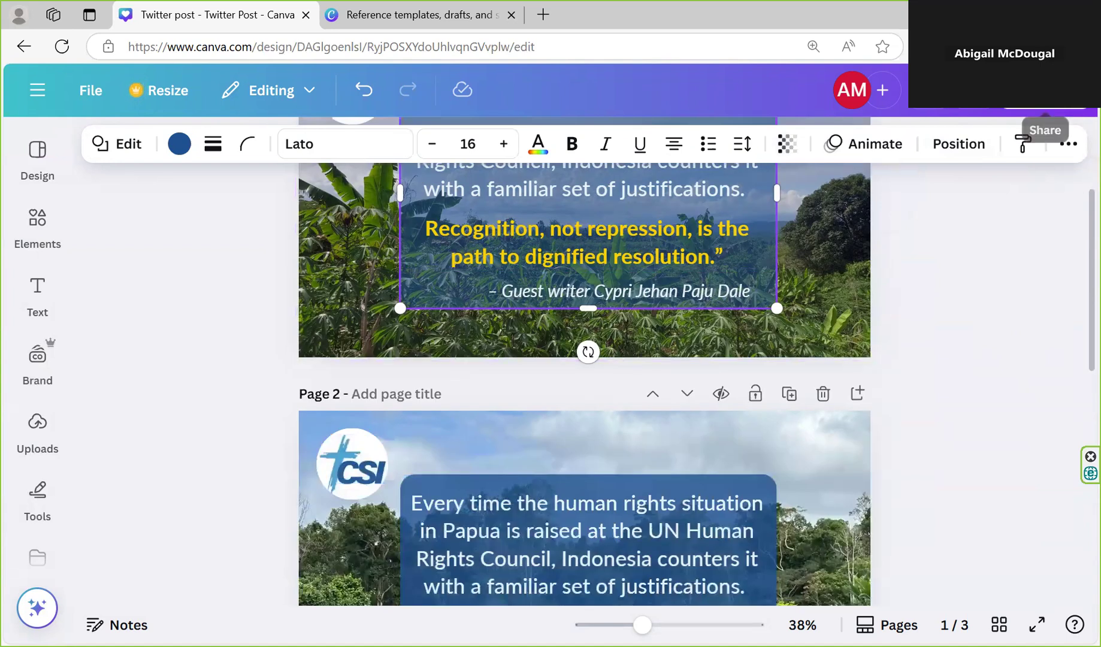
left_click(1045, 90)
left_click(754, 479)
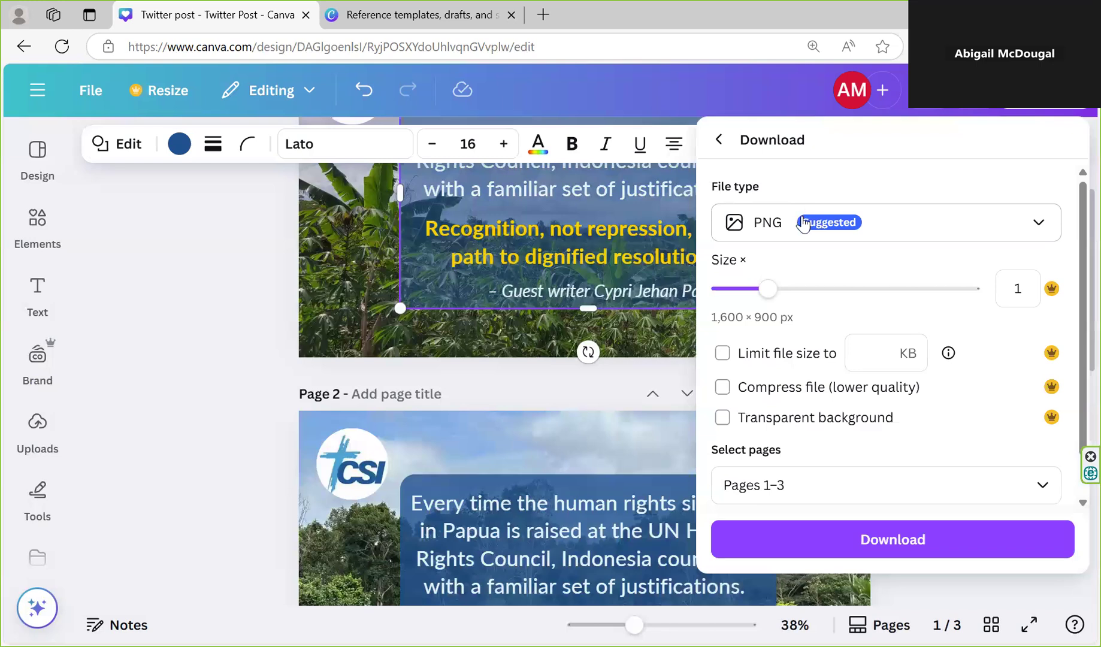
scroll(791, 323, "down", 1)
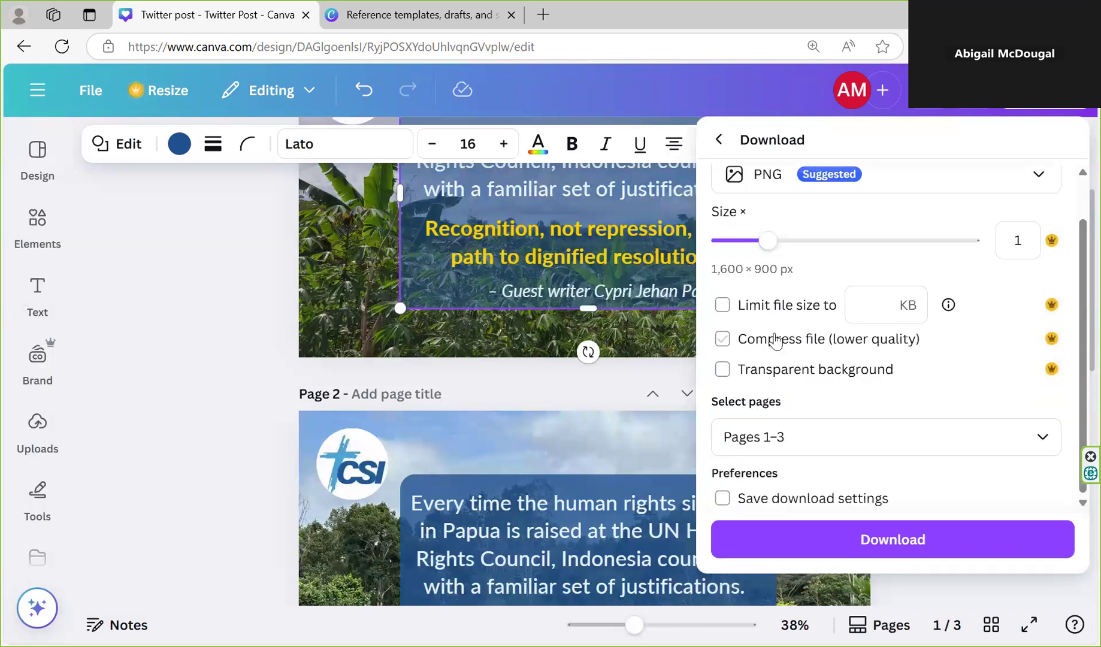
left_click(798, 436)
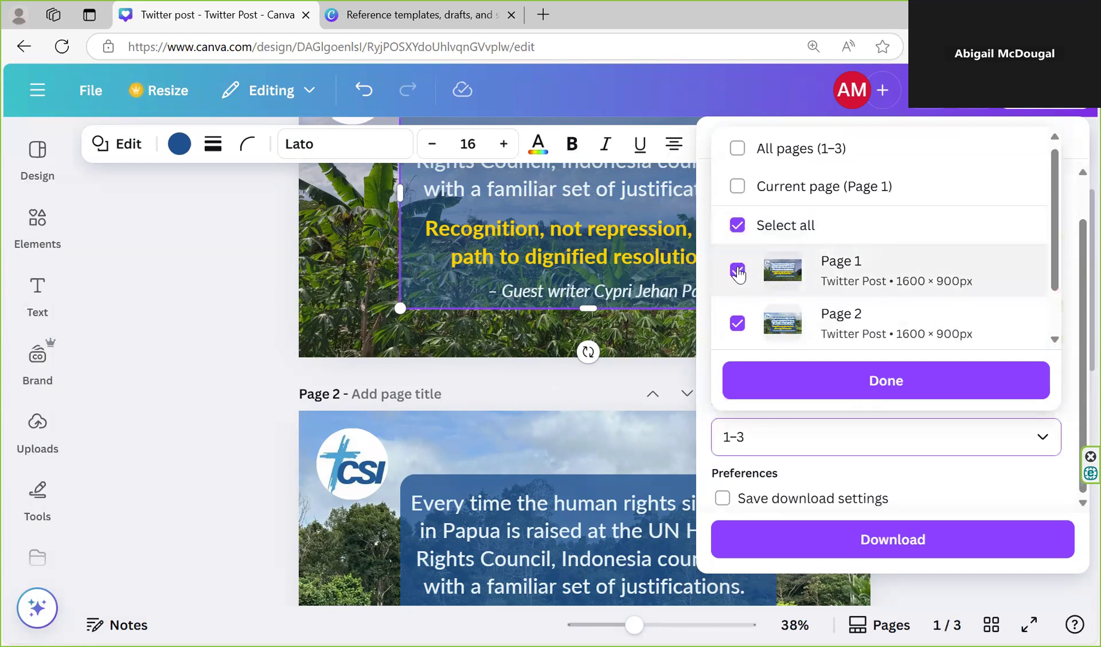
left_click(737, 224)
left_click(737, 270)
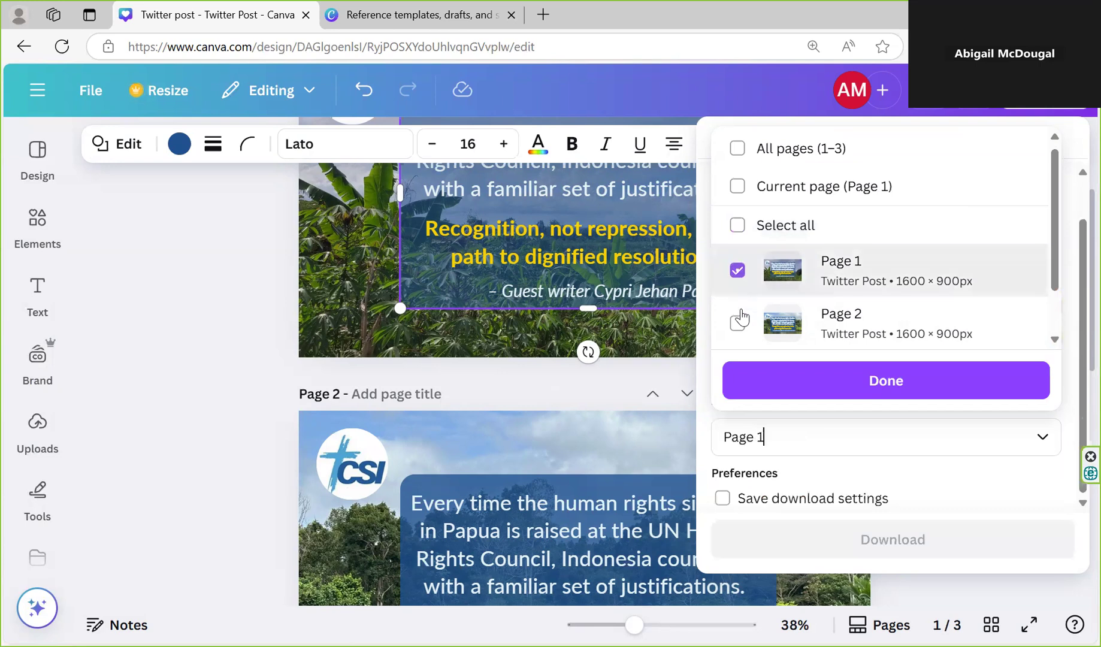
left_click(737, 322)
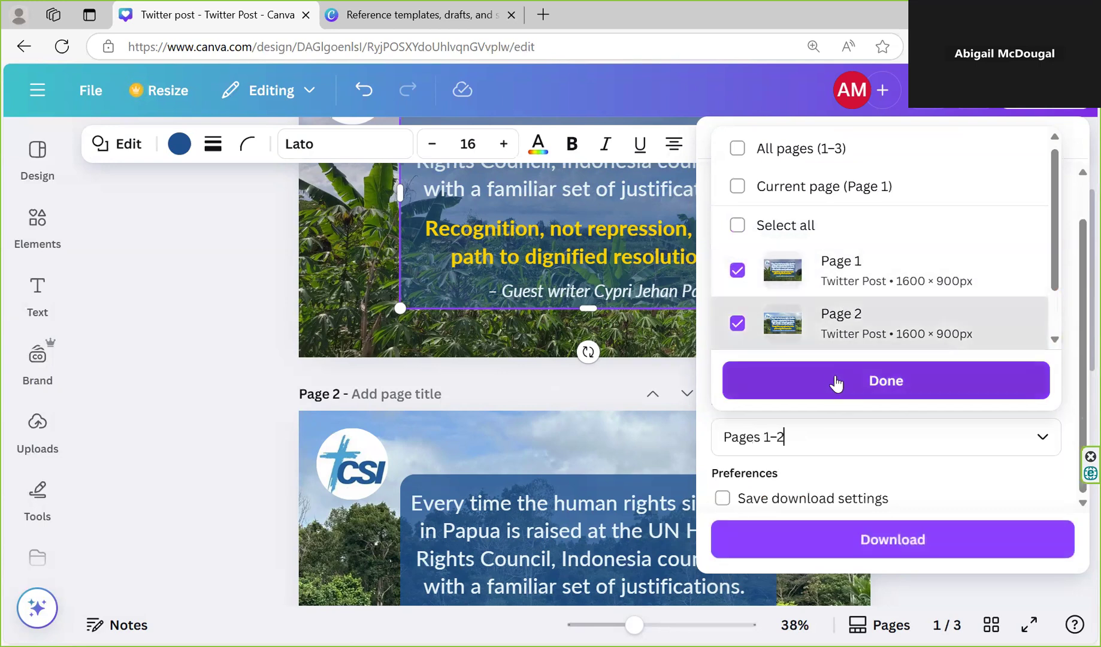
left_click(840, 389)
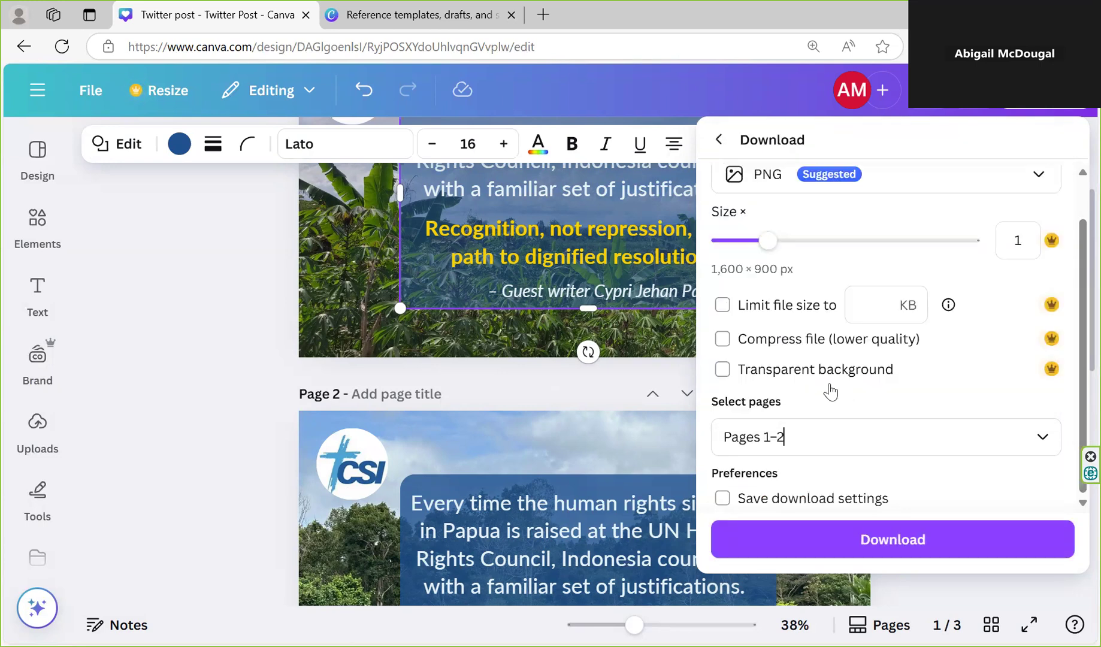
left_click(892, 532)
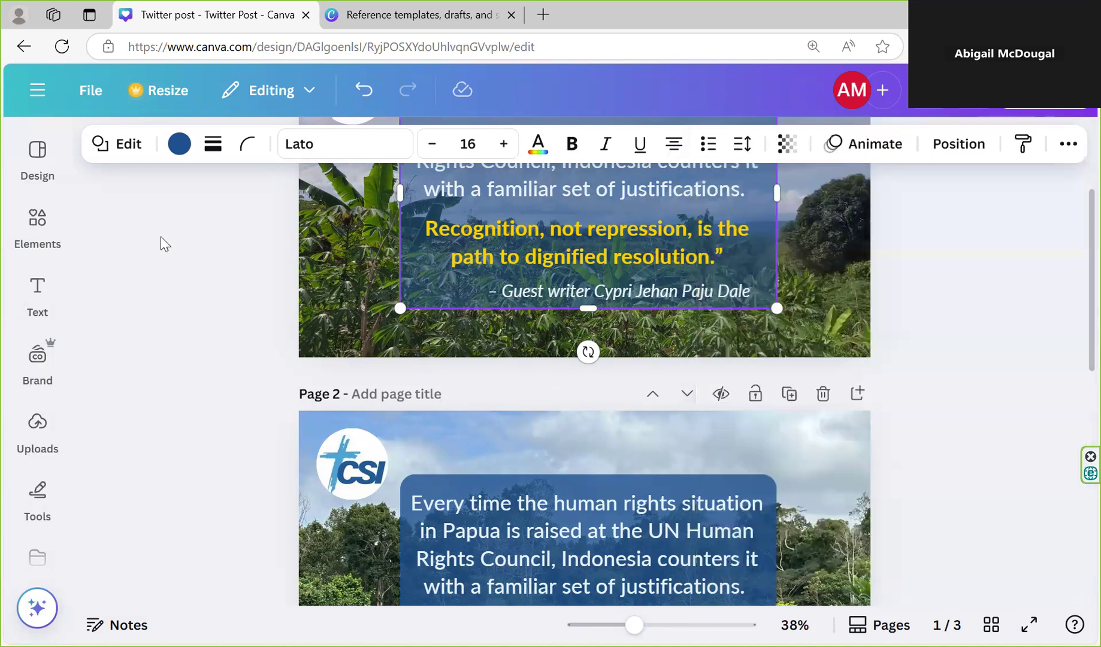
Leave the Twitter post design and open the Projects page
left_click(36, 239)
left_click(39, 292)
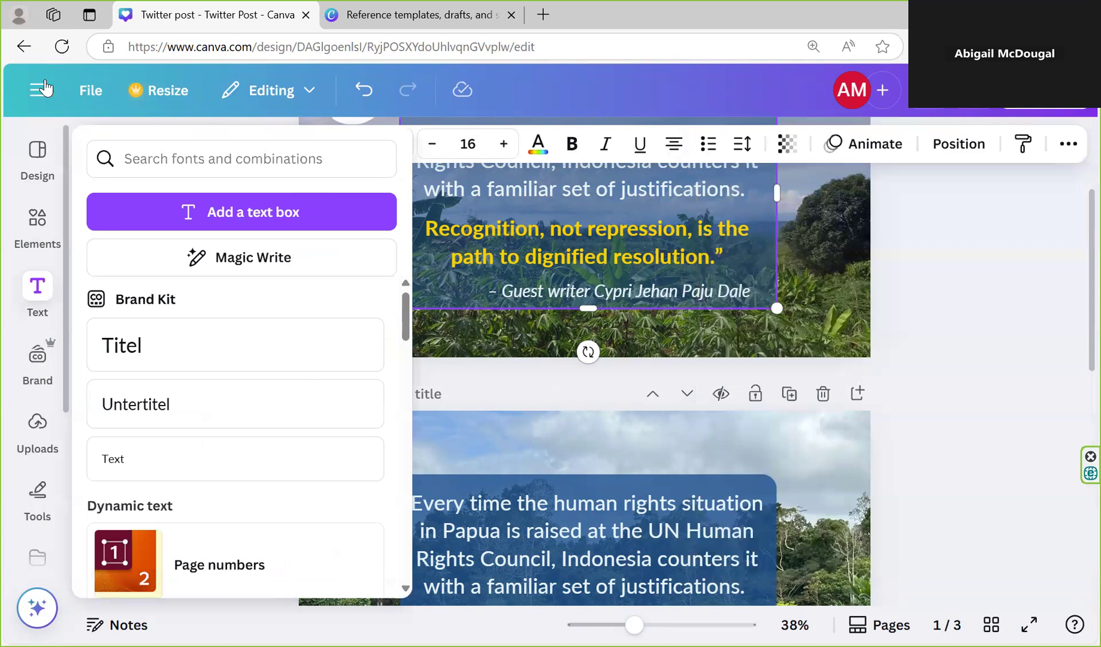
left_click(39, 291)
left_click(37, 90)
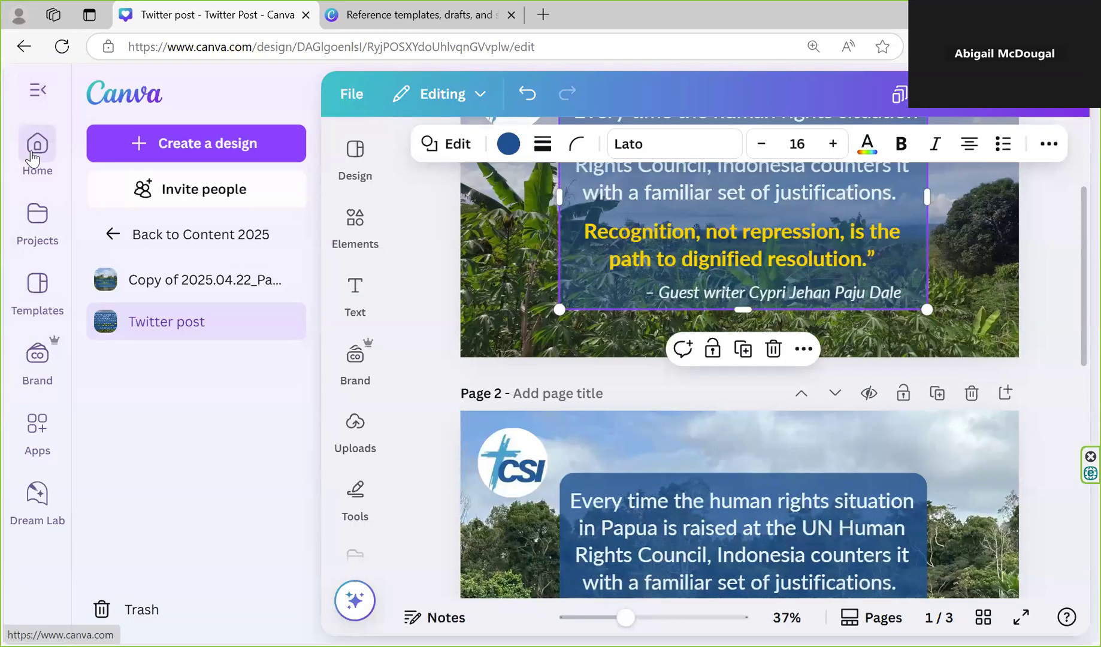
left_click(46, 237)
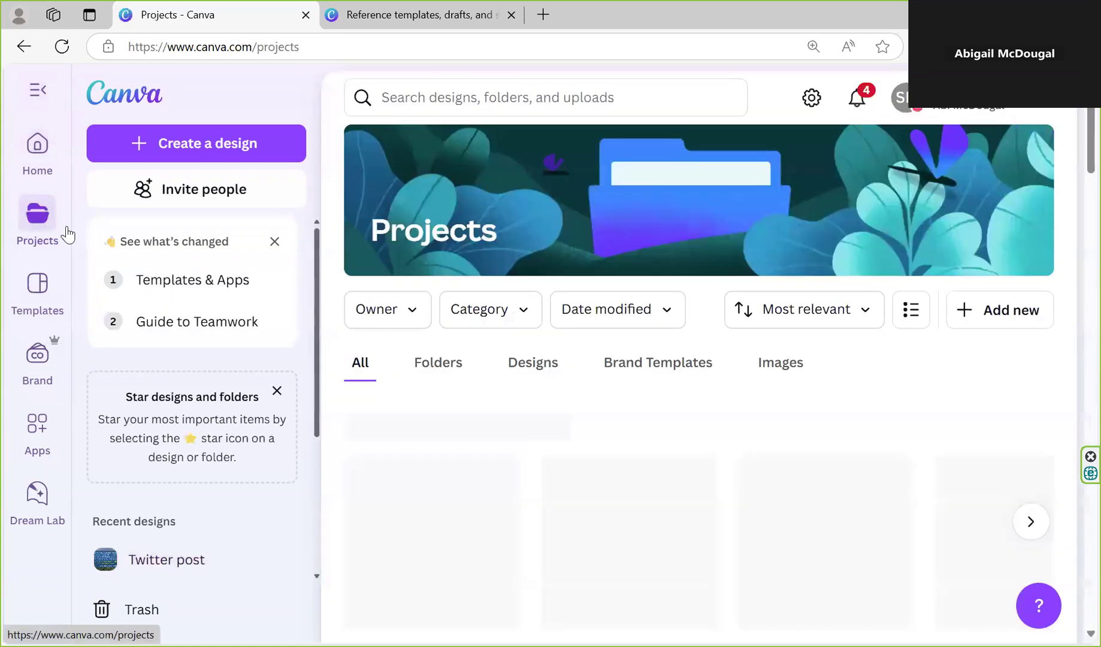
Search all your content for "trifold"
left_click(579, 111)
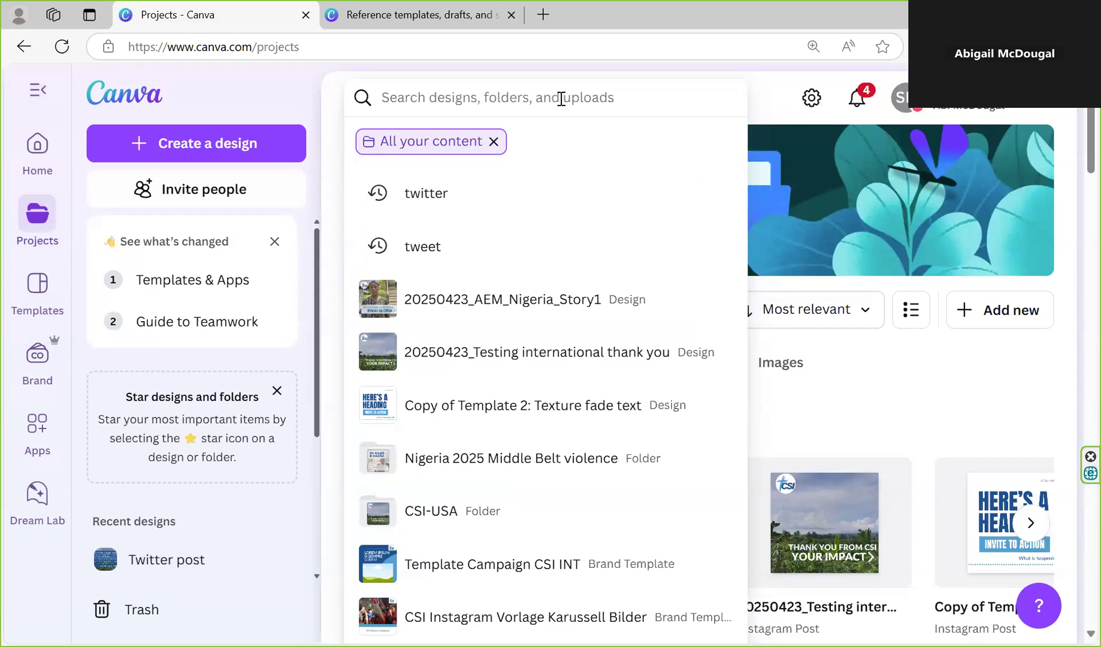
type("t")
key("BackSpace")
type("trifold")
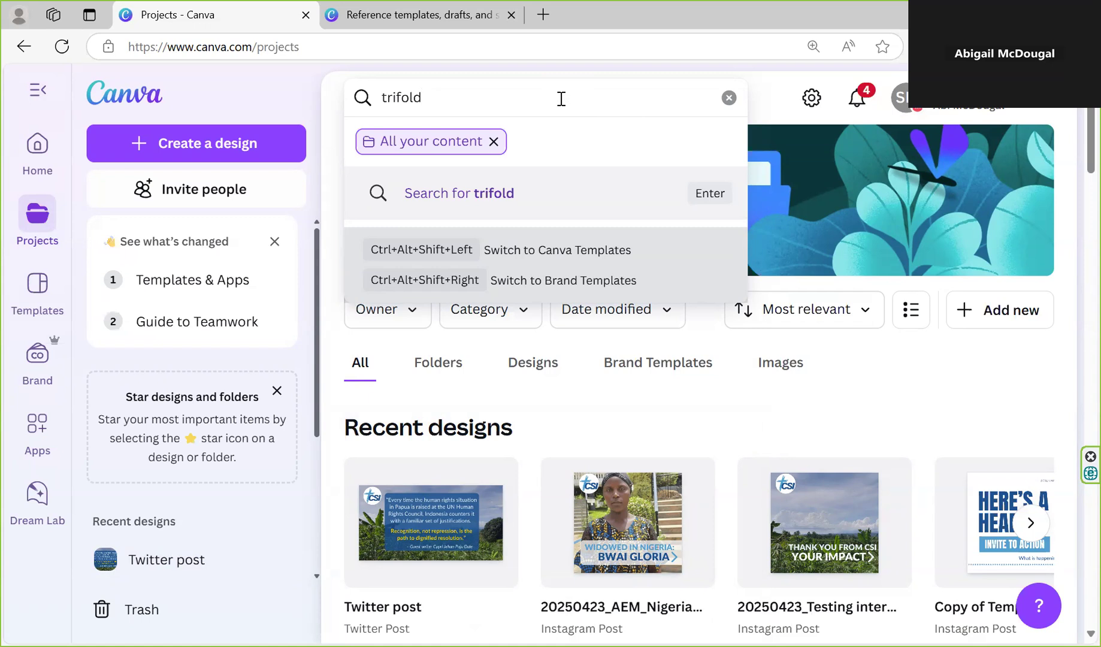
key("Return")
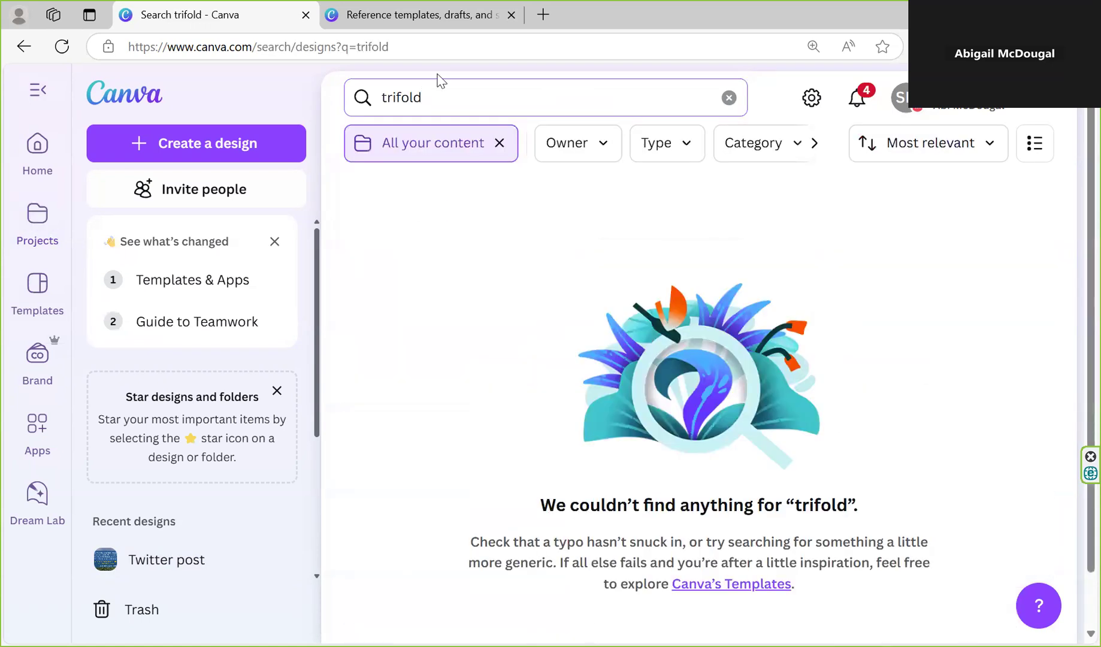
Remove the All your content filter and repeat the search for "trifold"
left_click(436, 106)
left_click(495, 142)
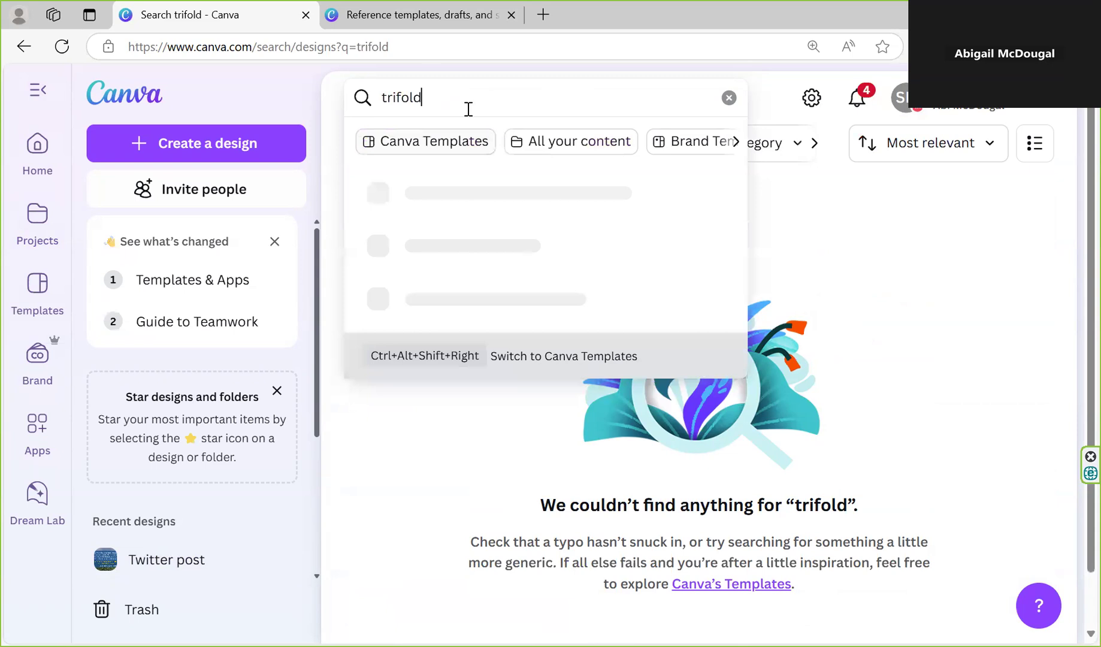
key("Return")
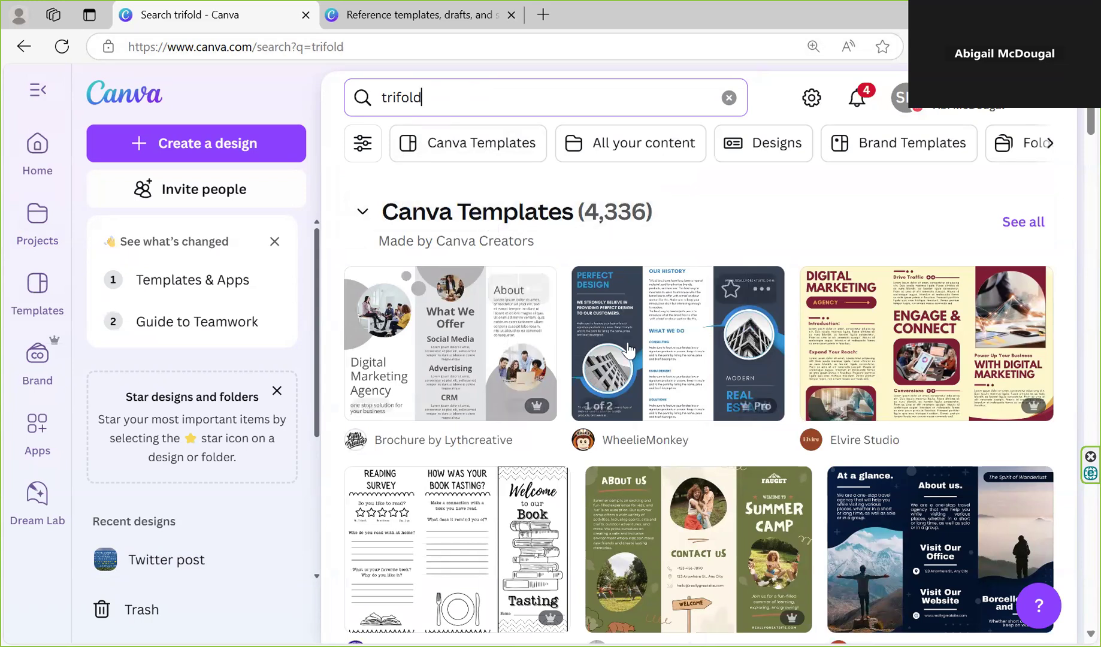
Customize the Blue Modern Geometric Trifold Brochure template and select its text boxes, cover photo and REAL ESTATE title on page 1
scroll(766, 359, "down", 5)
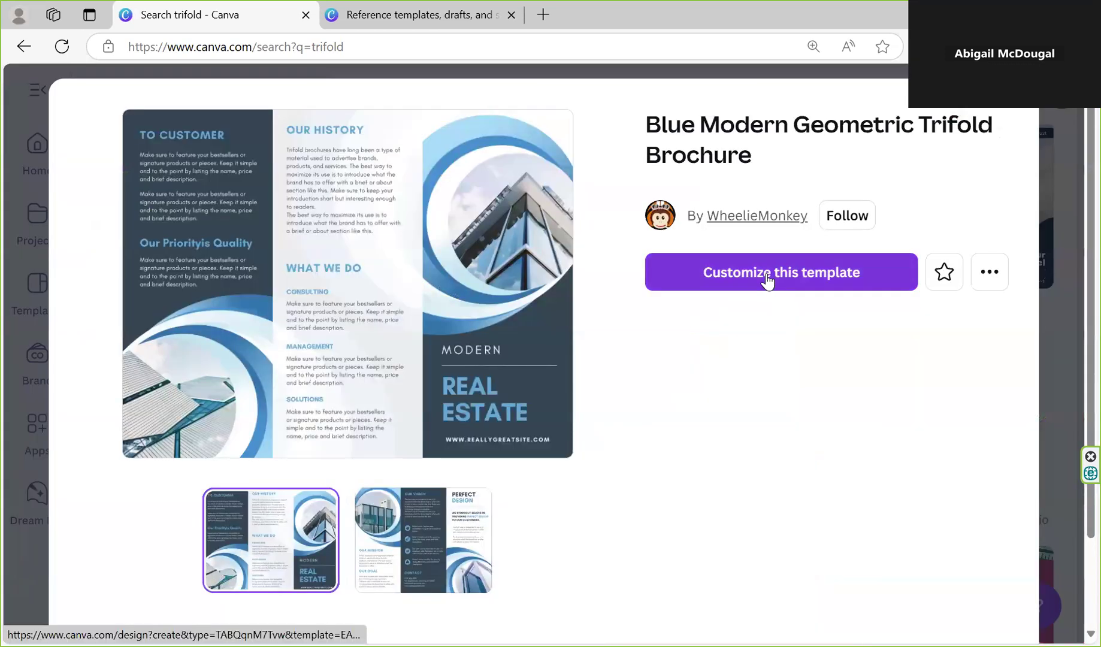
left_click(763, 272)
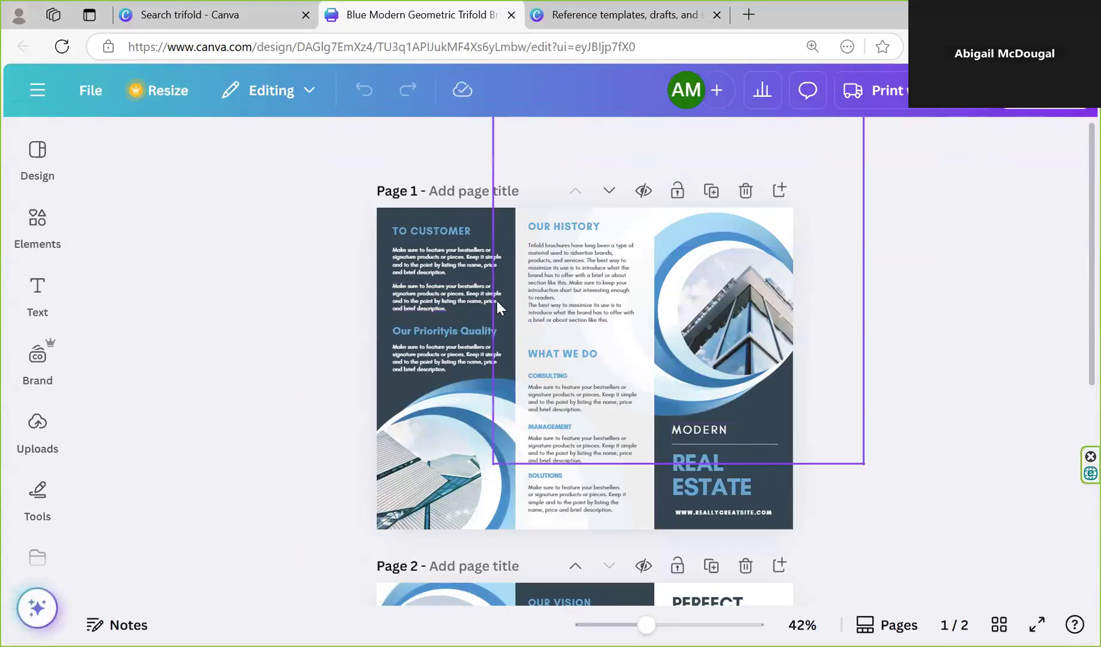
left_click(566, 396)
left_click(563, 268)
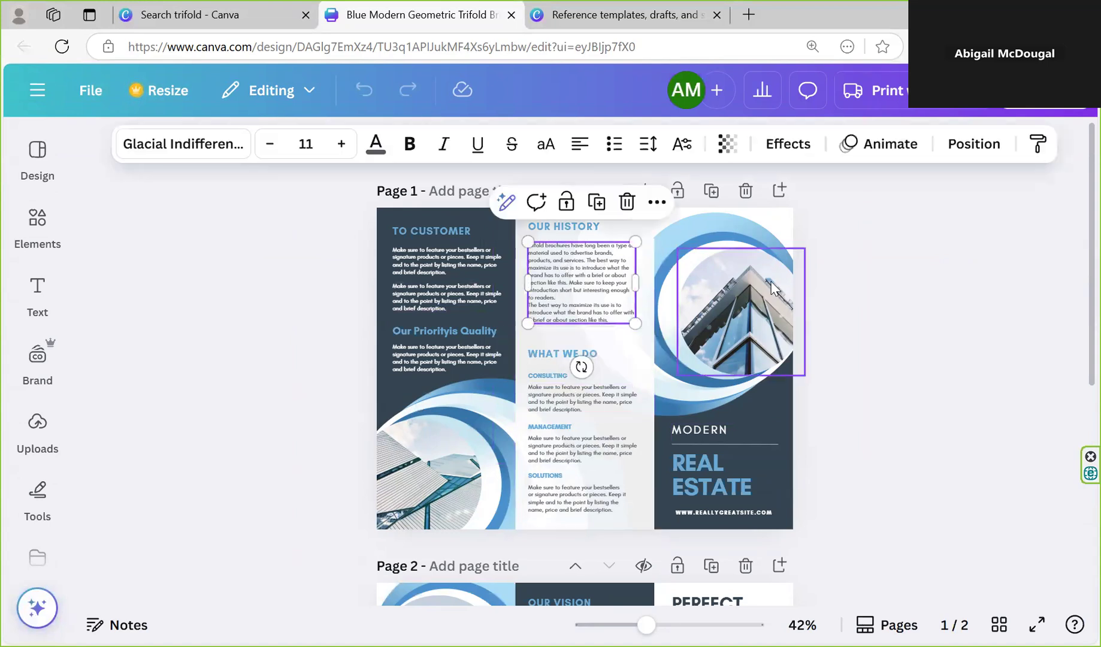
left_click(753, 317)
left_click(742, 463)
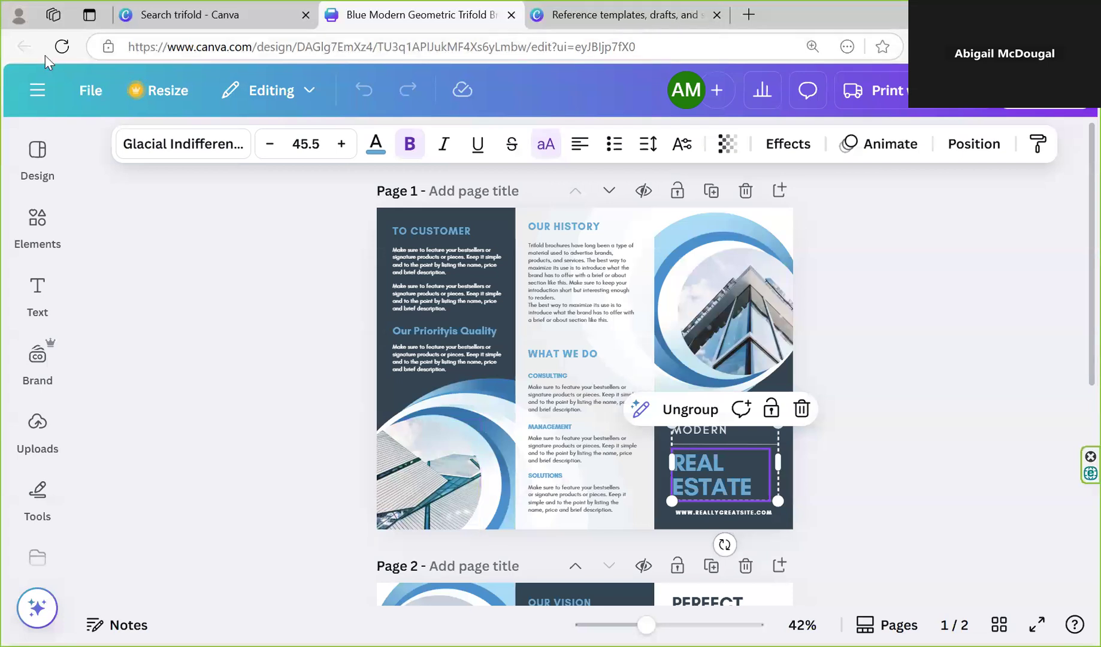
Switch back to the trifold search and close the template preview to return to the results
left_click(153, 22)
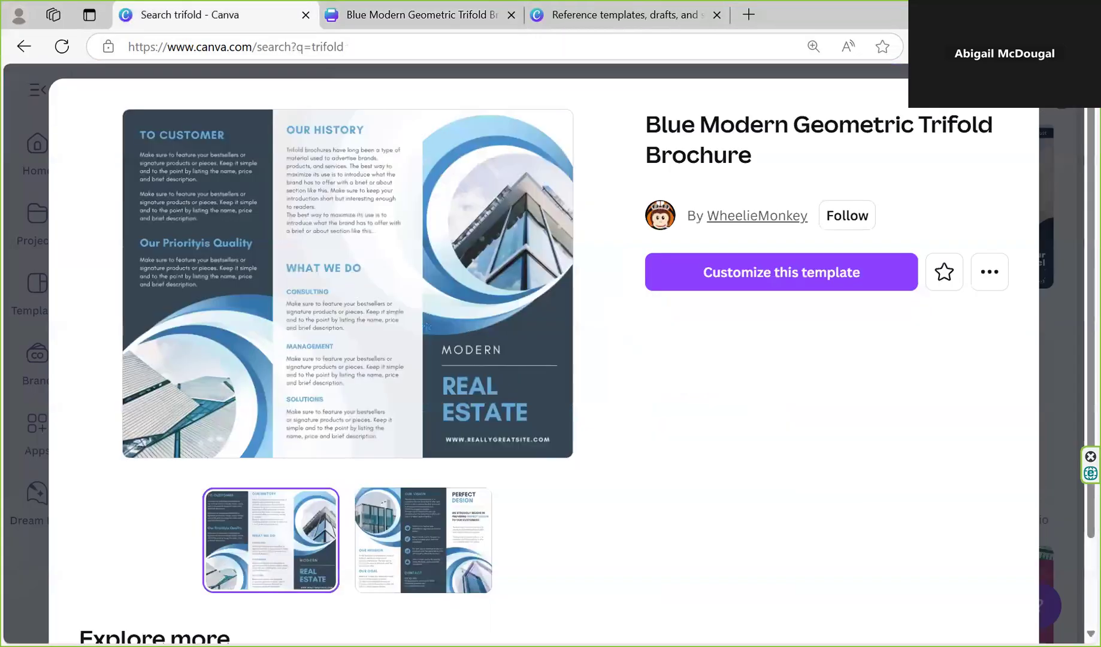
key("Escape")
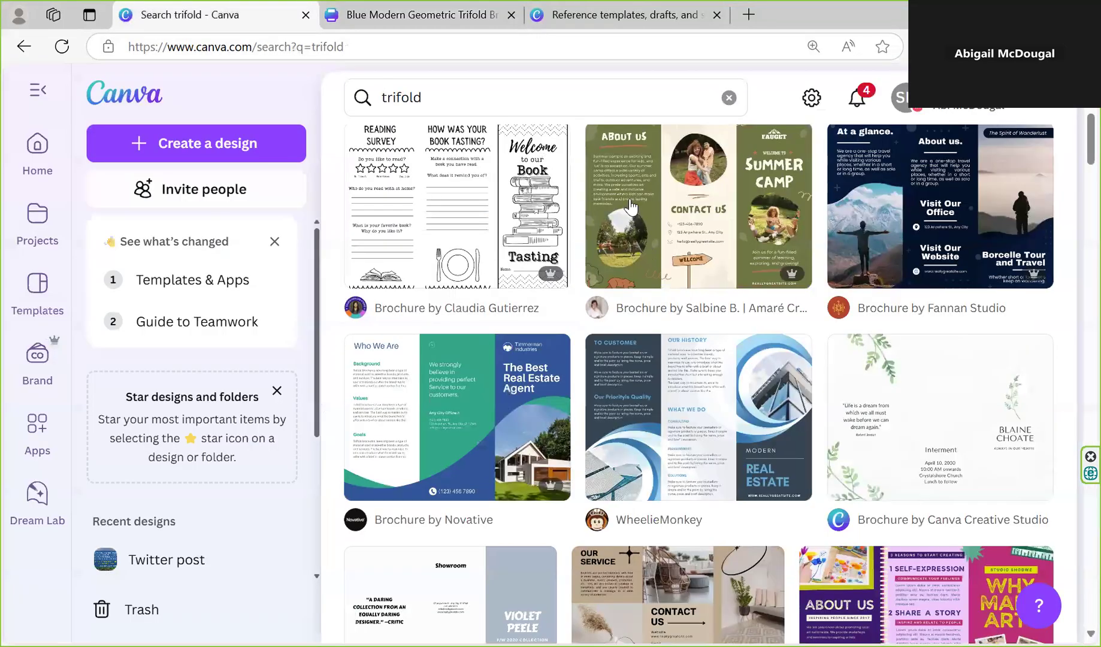
scroll(630, 206, "up", 4)
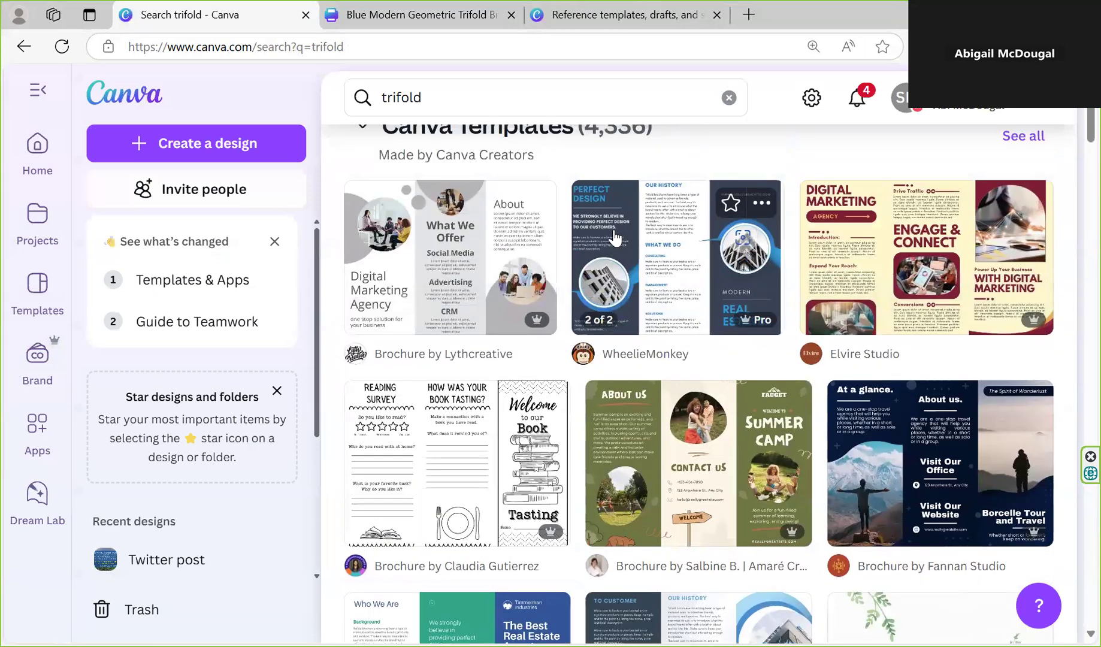
scroll(614, 235, "up", 1)
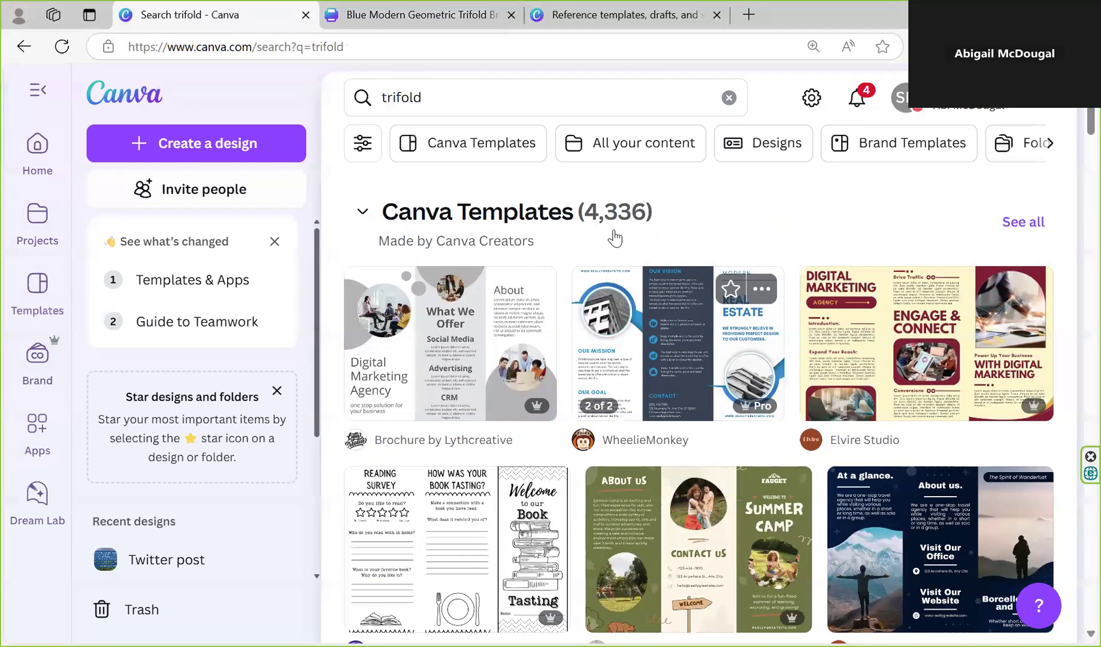
Search for "reel", choose the suggestion "instagram reels video" and look through the designs and brand templates
left_click(484, 99)
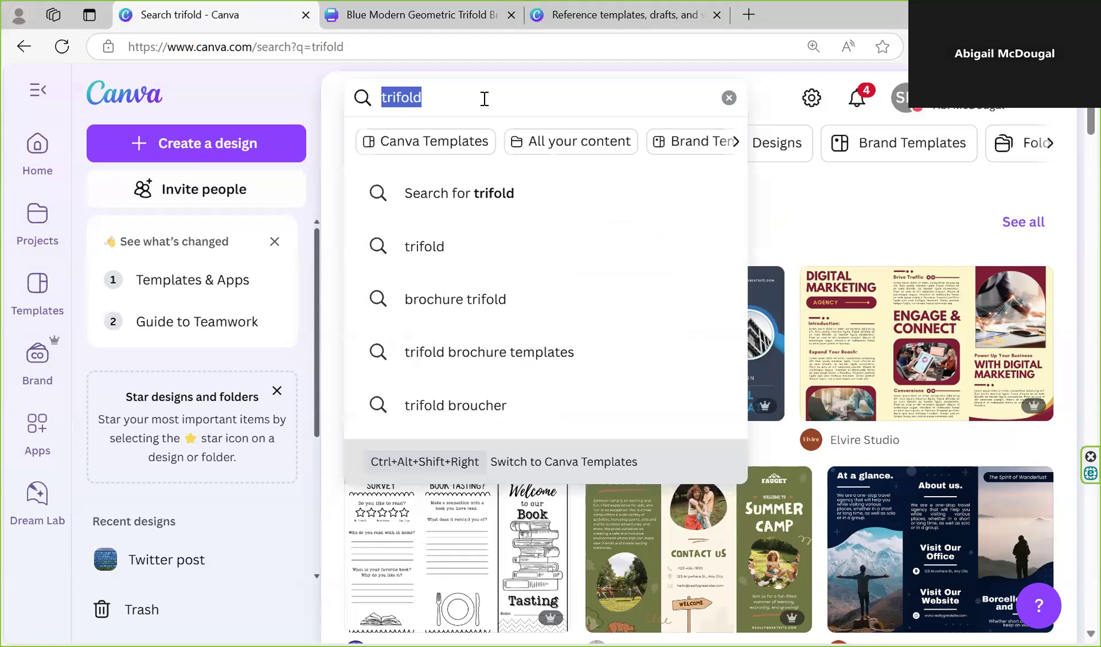
type("reel")
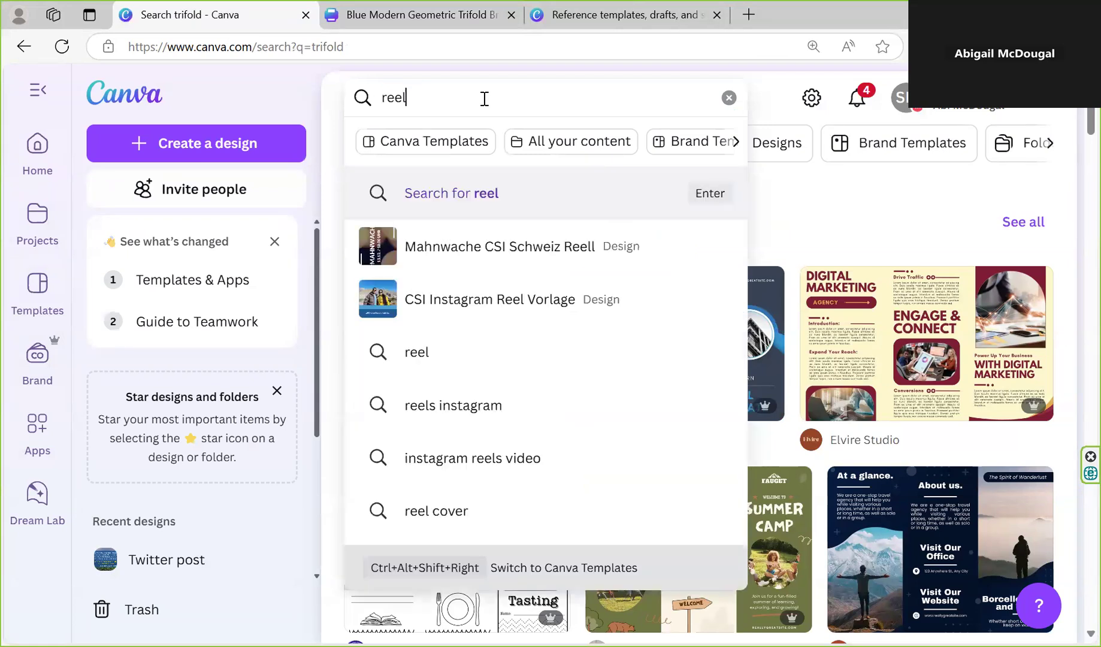
key("Down")
key("Down")
key("Down")
key("Down")
key("Down")
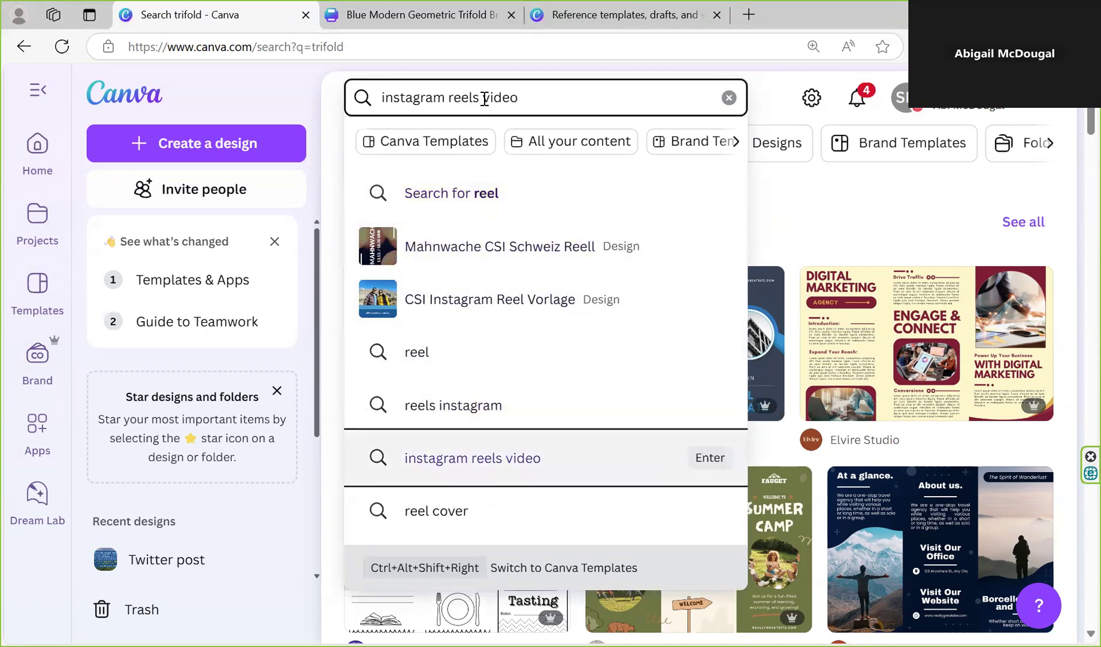
key("Return")
scroll(631, 339, "down", 2)
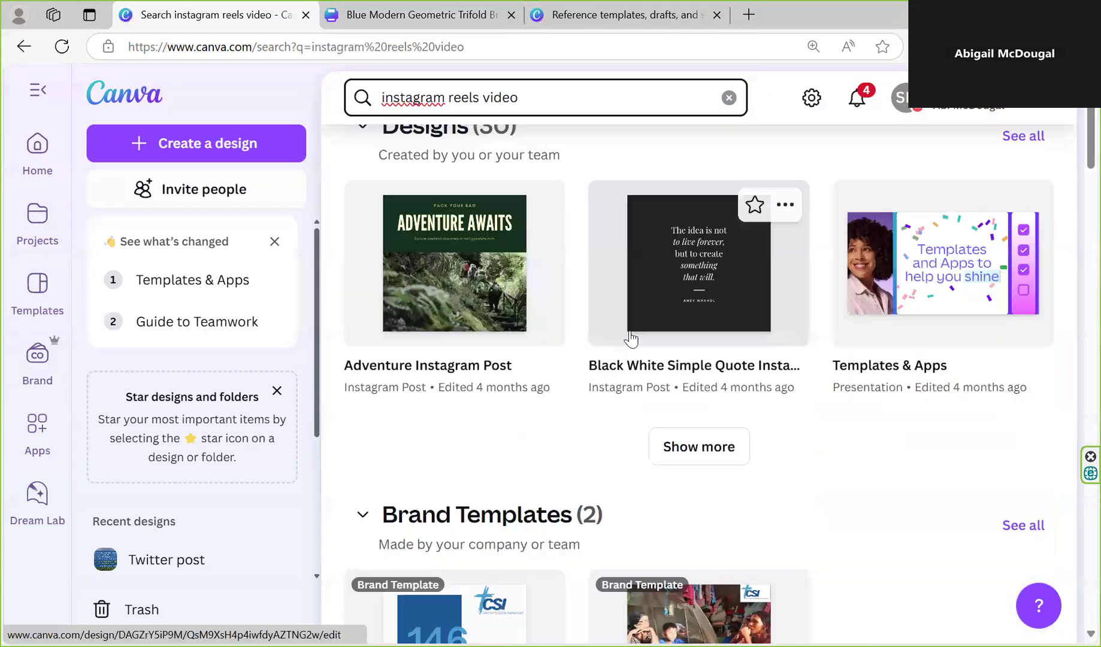
scroll(622, 367, "down", 4)
scroll(627, 362, "up", 6)
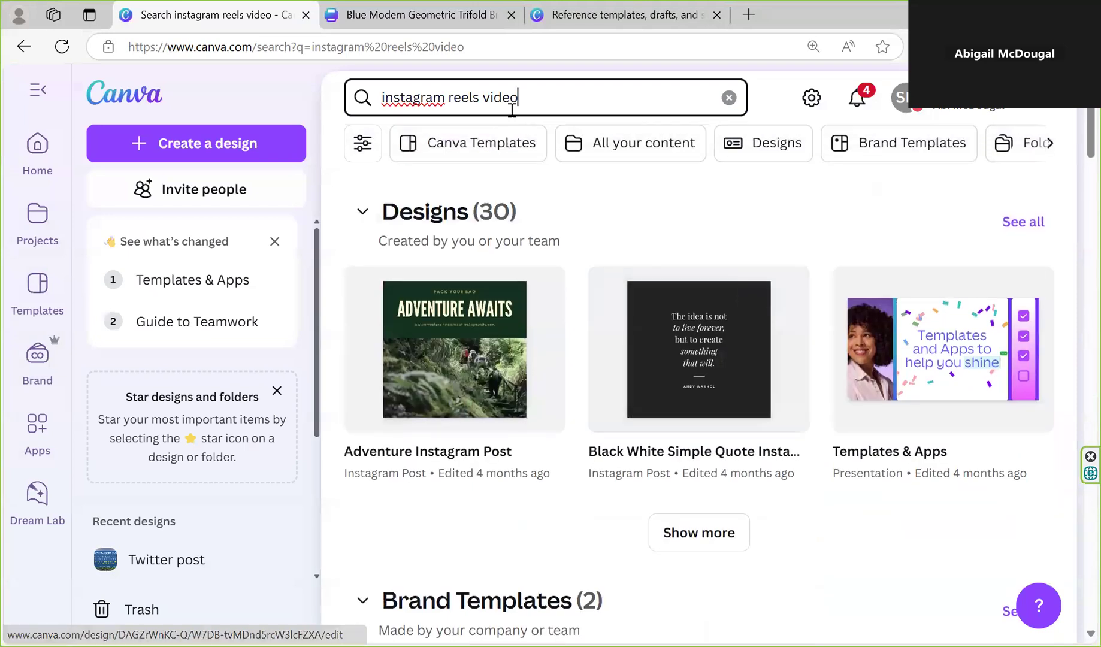
Search for "instagram stories" and limit the results to Canva Templates
triple_click(608, 100)
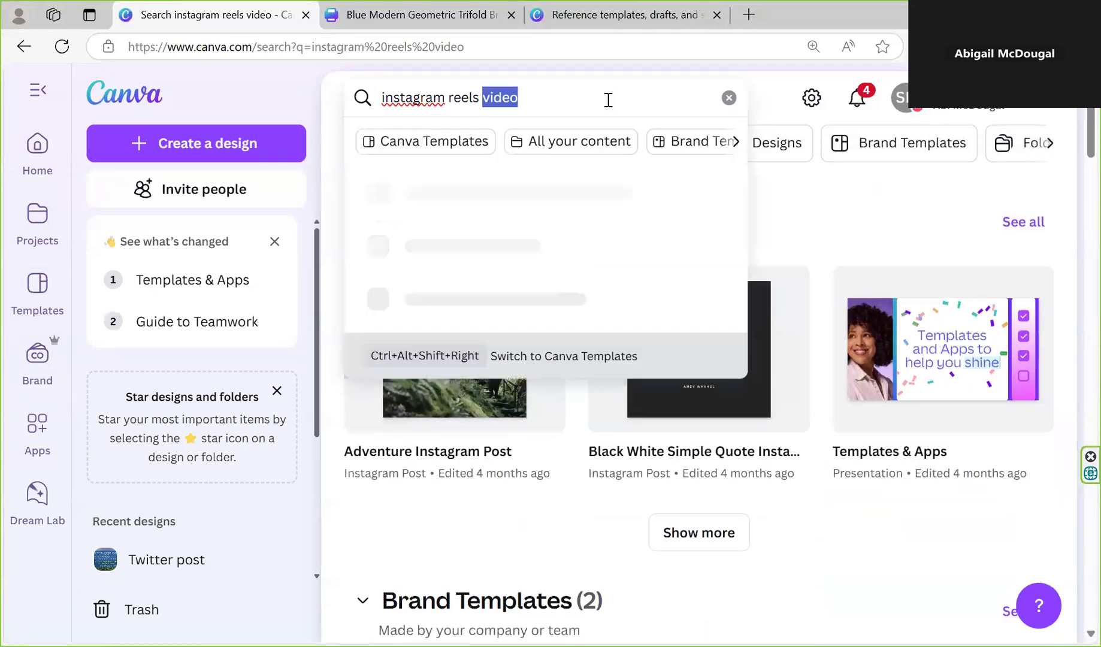
type("inst")
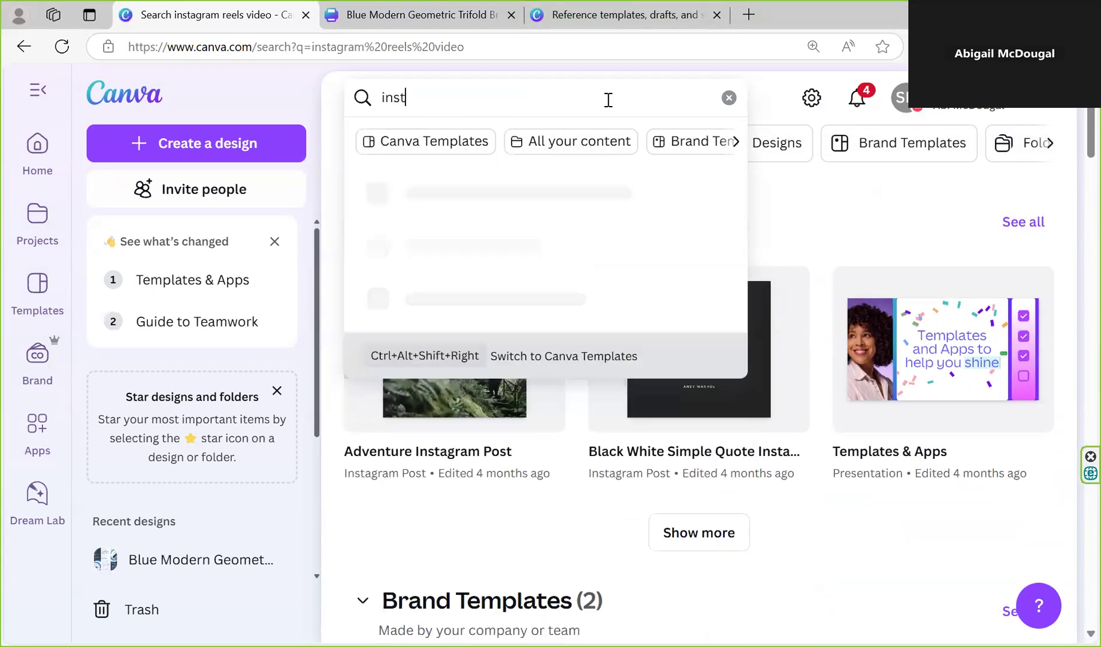
type("agram stories")
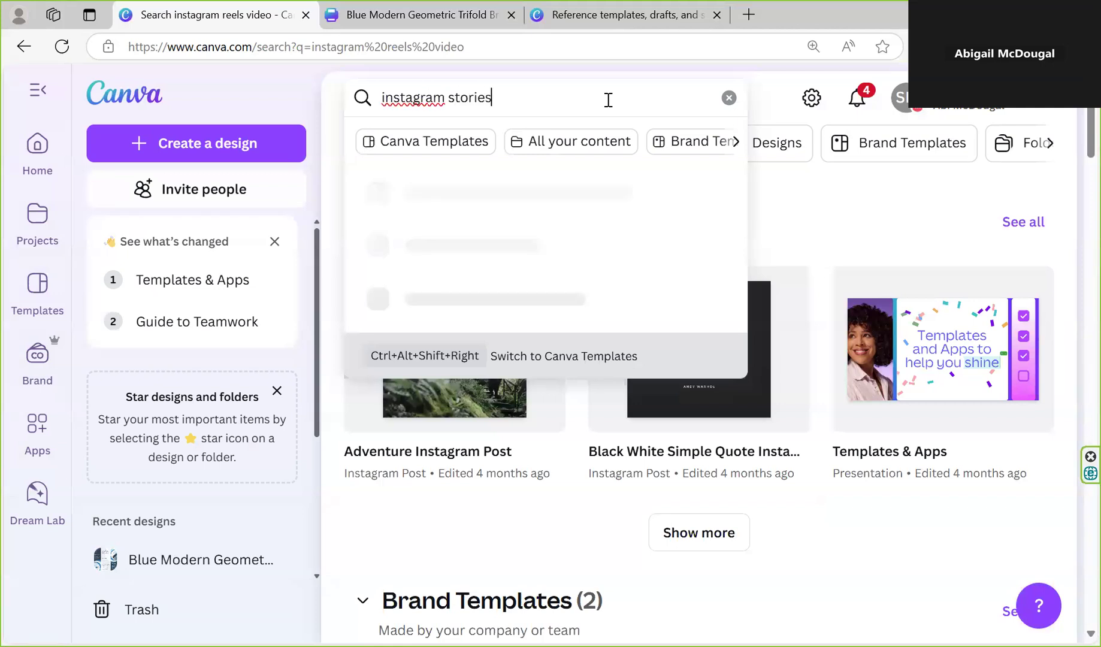
key("Return")
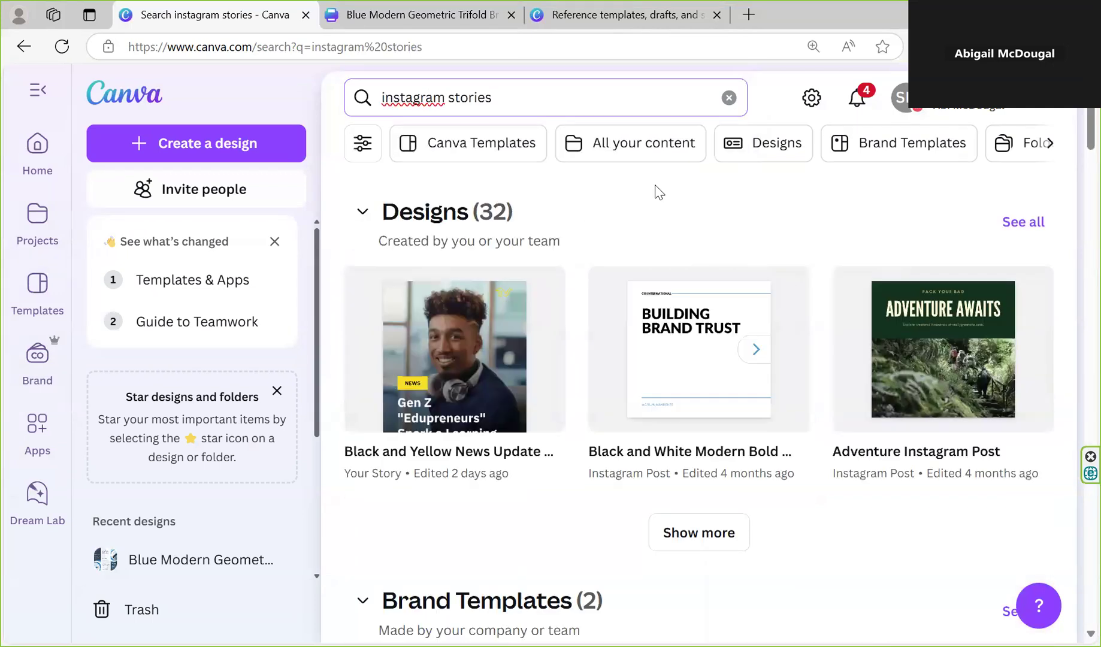
scroll(722, 347, "down", 4)
scroll(722, 347, "down", 3)
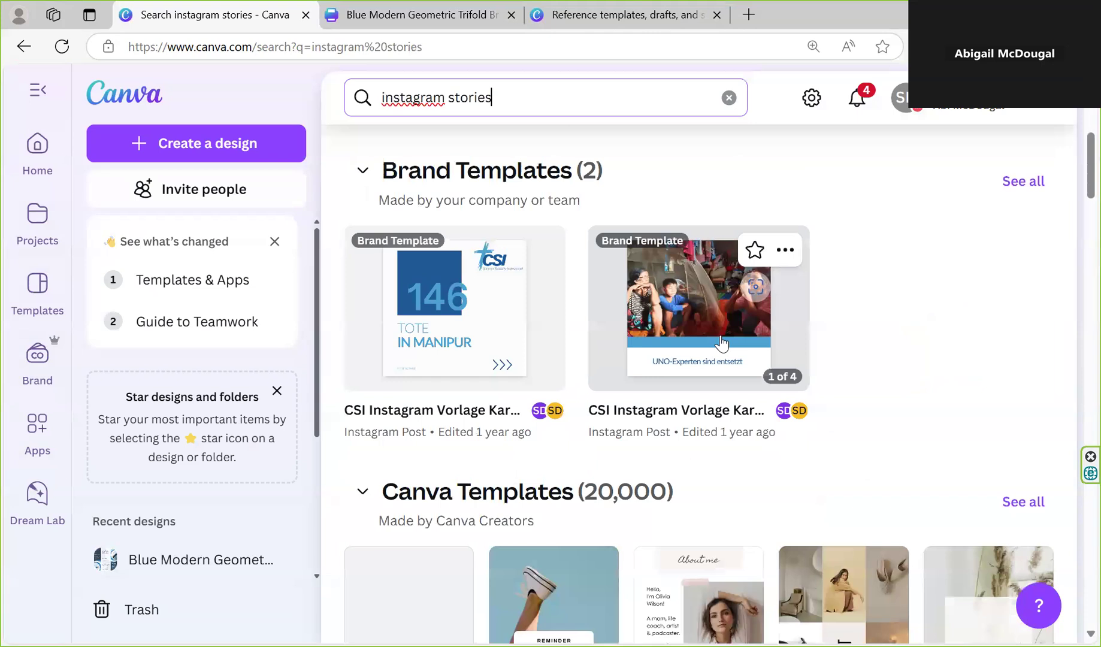
scroll(515, 129, "up", 7)
left_click(494, 144)
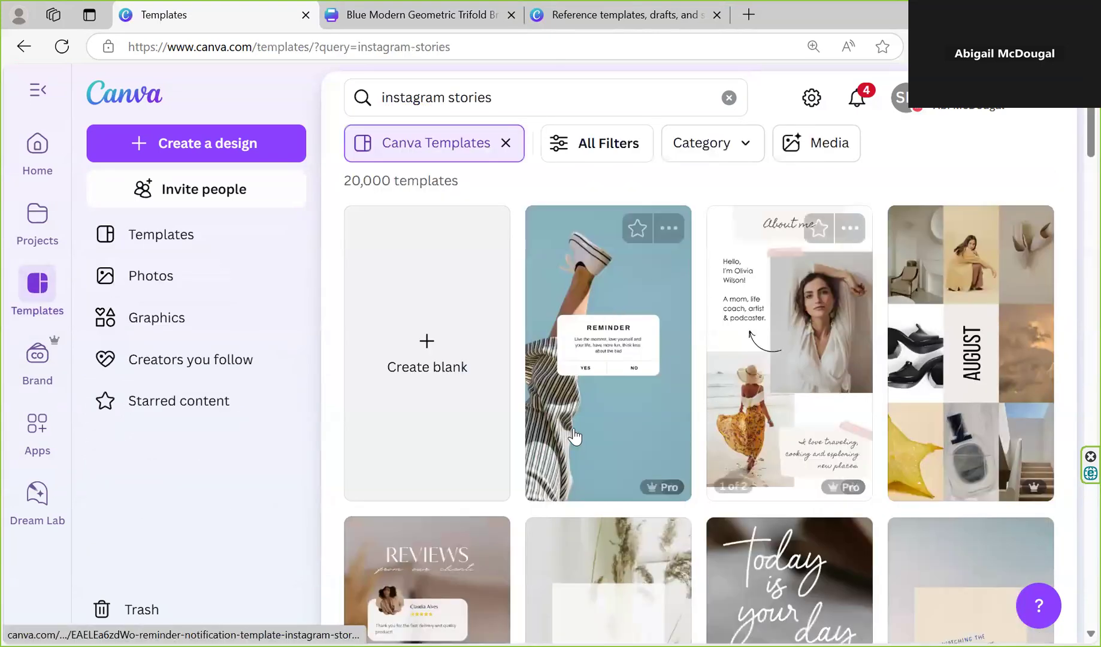
Look through the Canva template results for "instagram stories" and select the search text
scroll(527, 404, "down", 1)
scroll(473, 377, "down", 3)
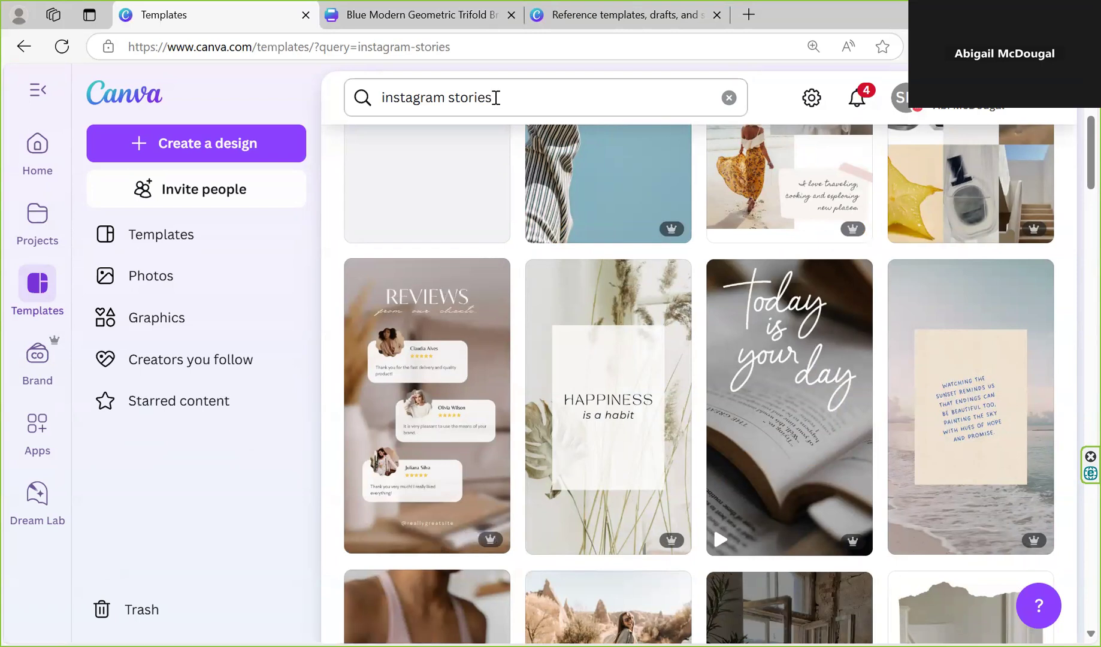
triple_click(495, 99)
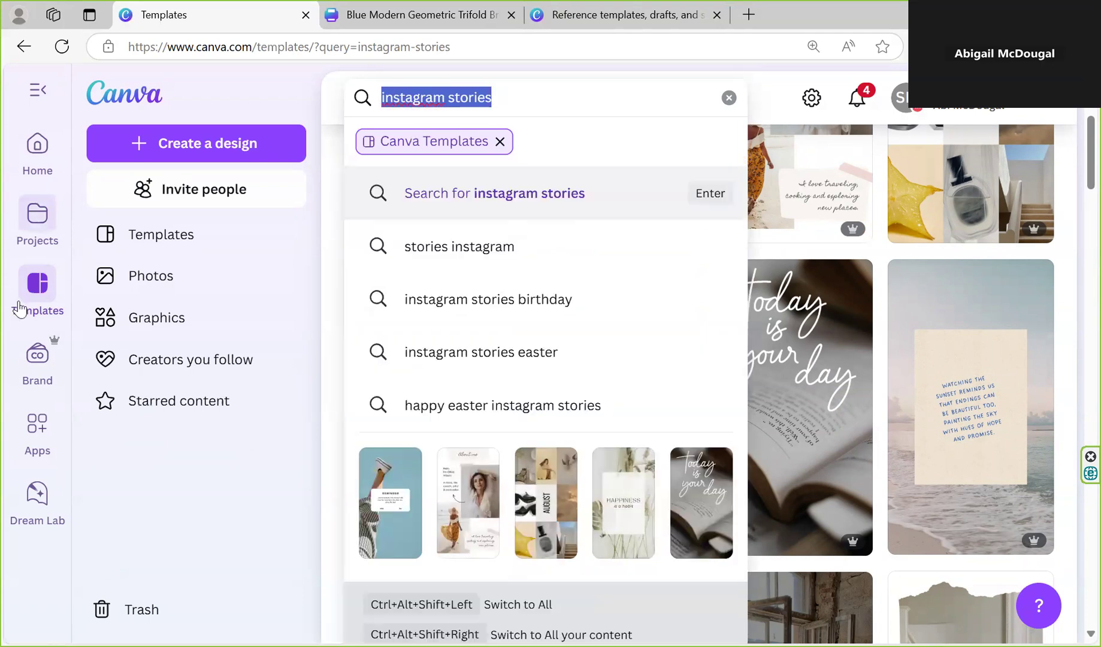
Open the design "Template 2: Texture fade text" from the Prepared templates folder inside the CSI-Int project folder
left_click(45, 235)
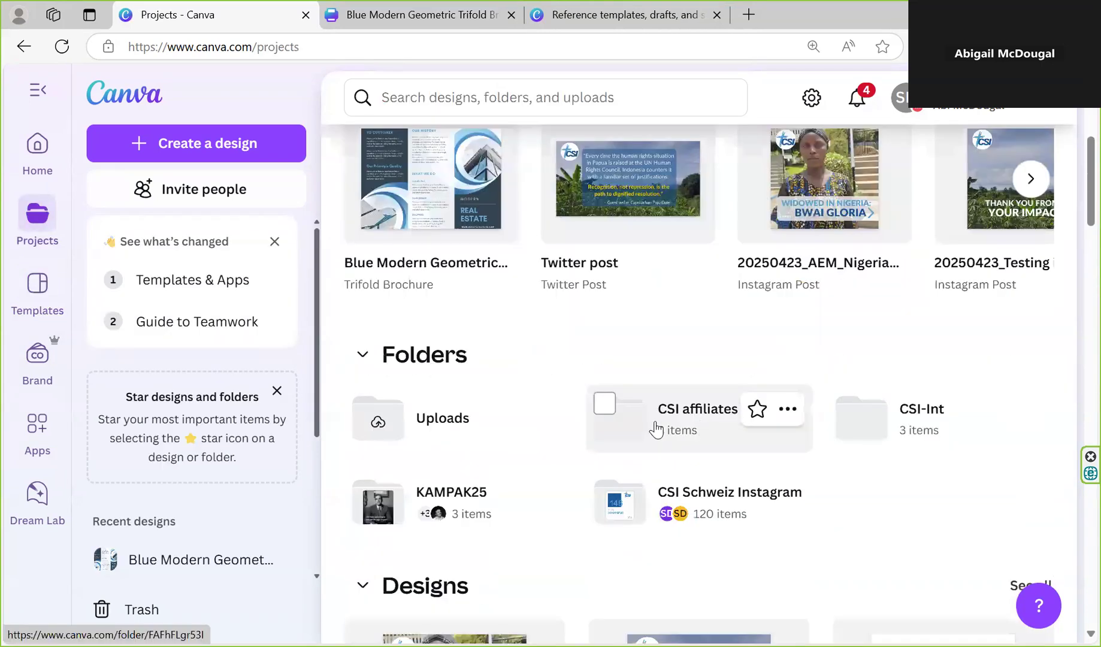
left_click(922, 429)
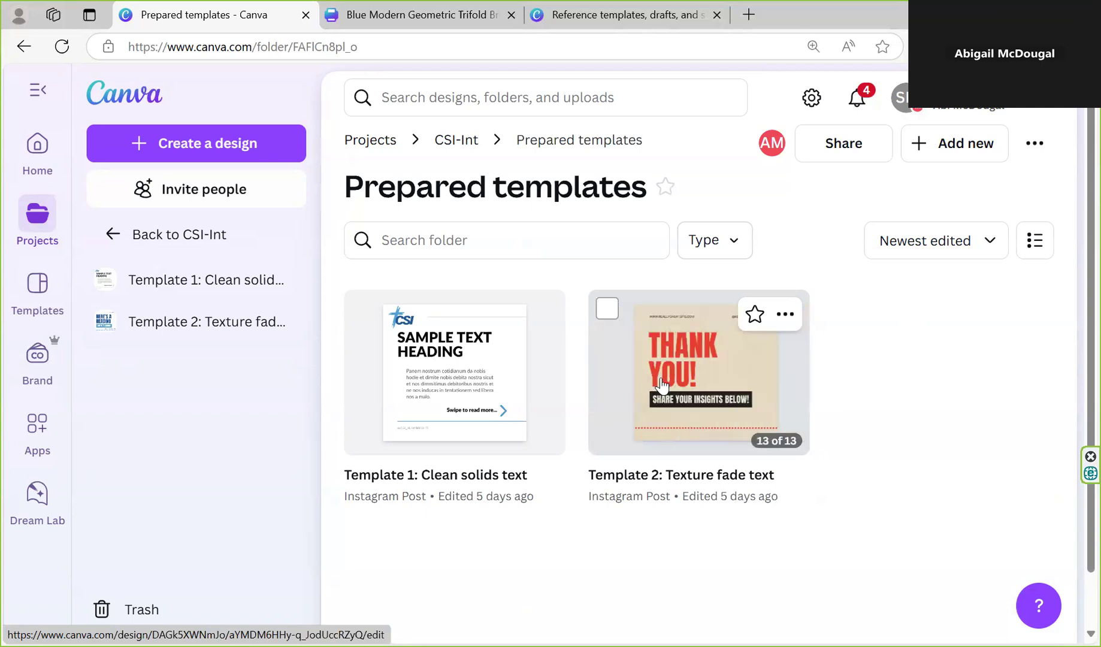
left_click(685, 414)
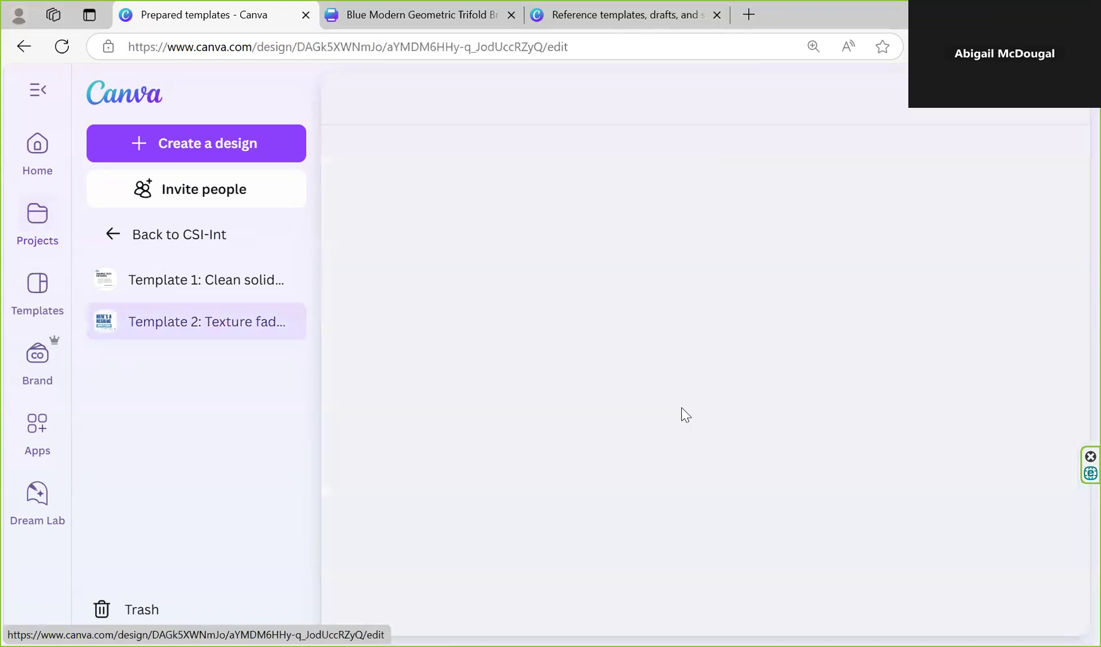
Look through the pages of Template 2, from the closing THANK YOU! page back up to page 1, and return to the projects overview
scroll(709, 377, "down", 20)
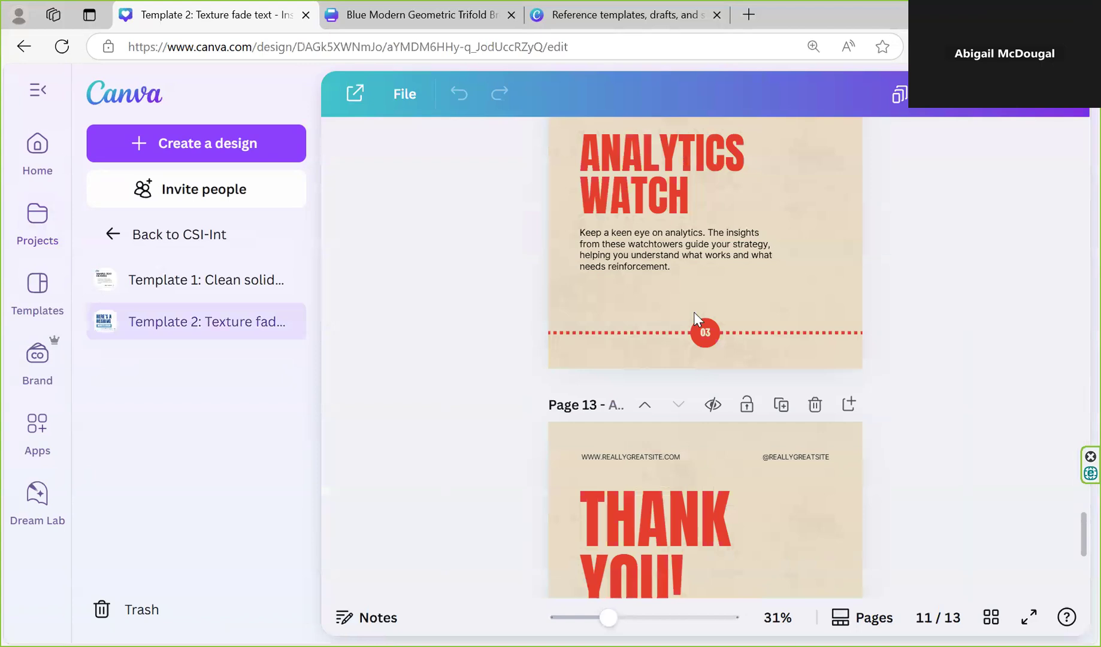
scroll(693, 312, "down", 5)
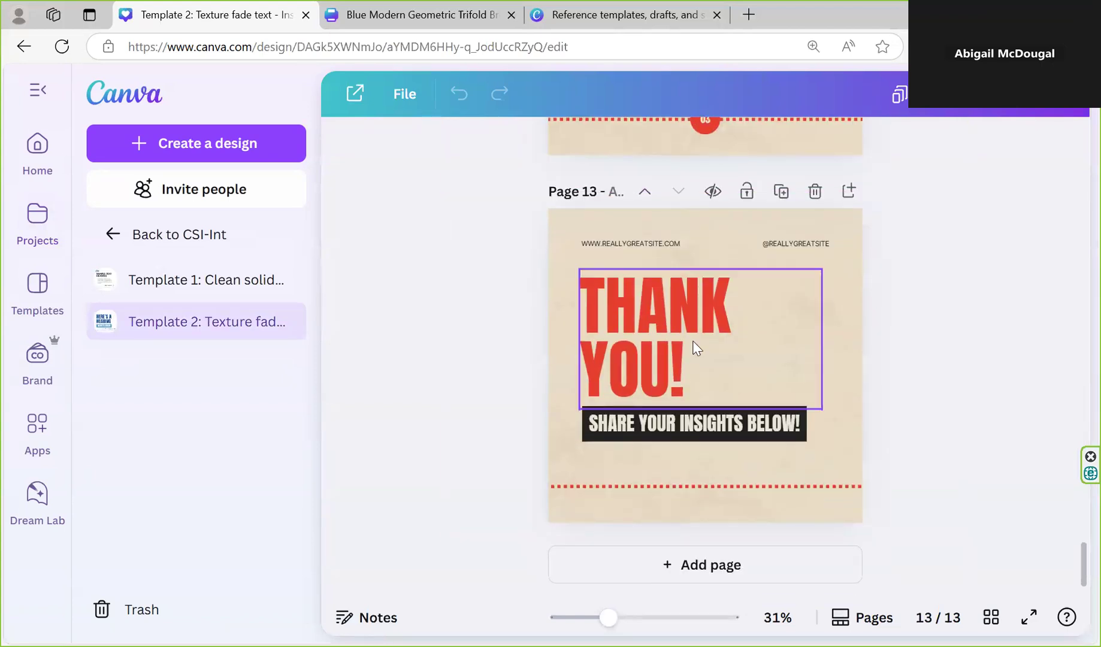
scroll(792, 343, "up", 5)
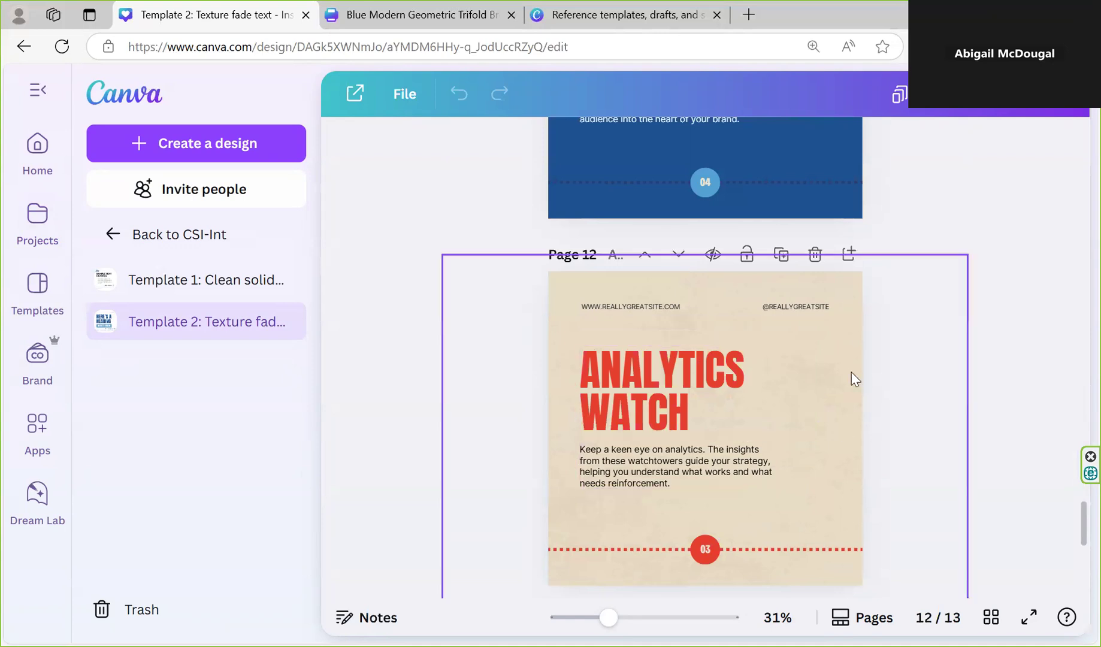
scroll(855, 379, "up", 20)
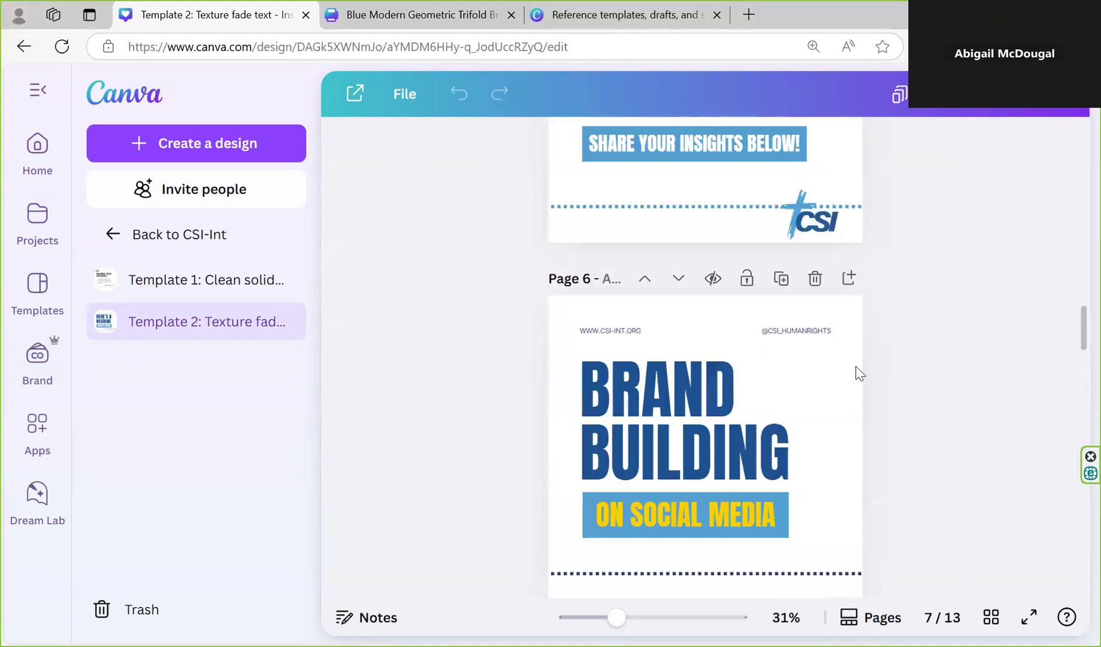
scroll(861, 373, "up", 20)
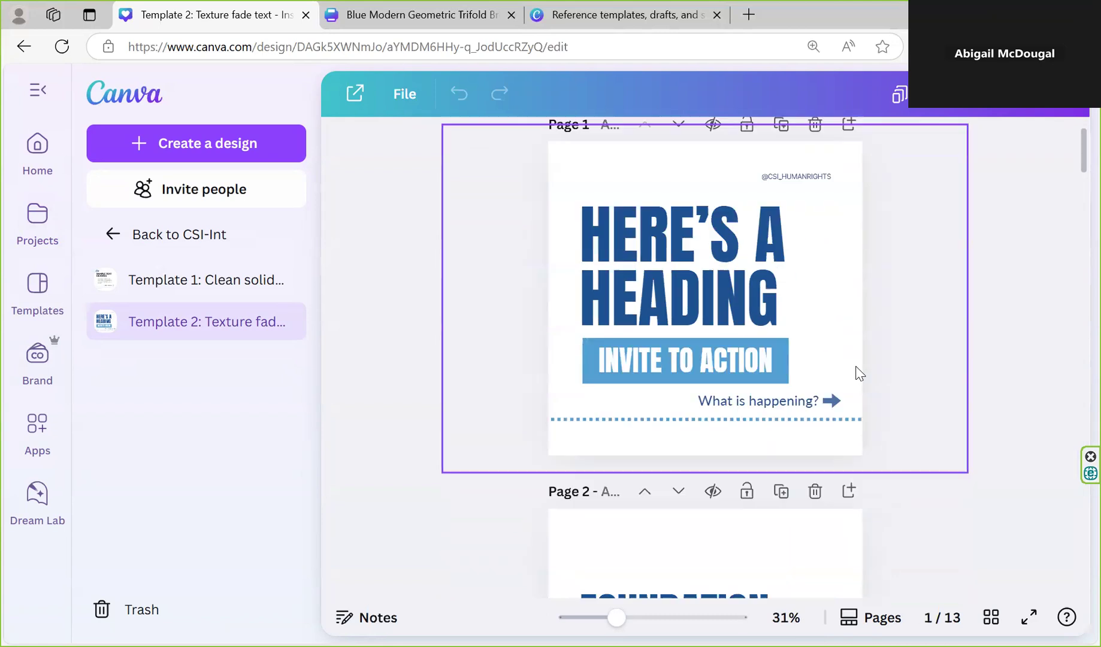
scroll(860, 373, "up", 2)
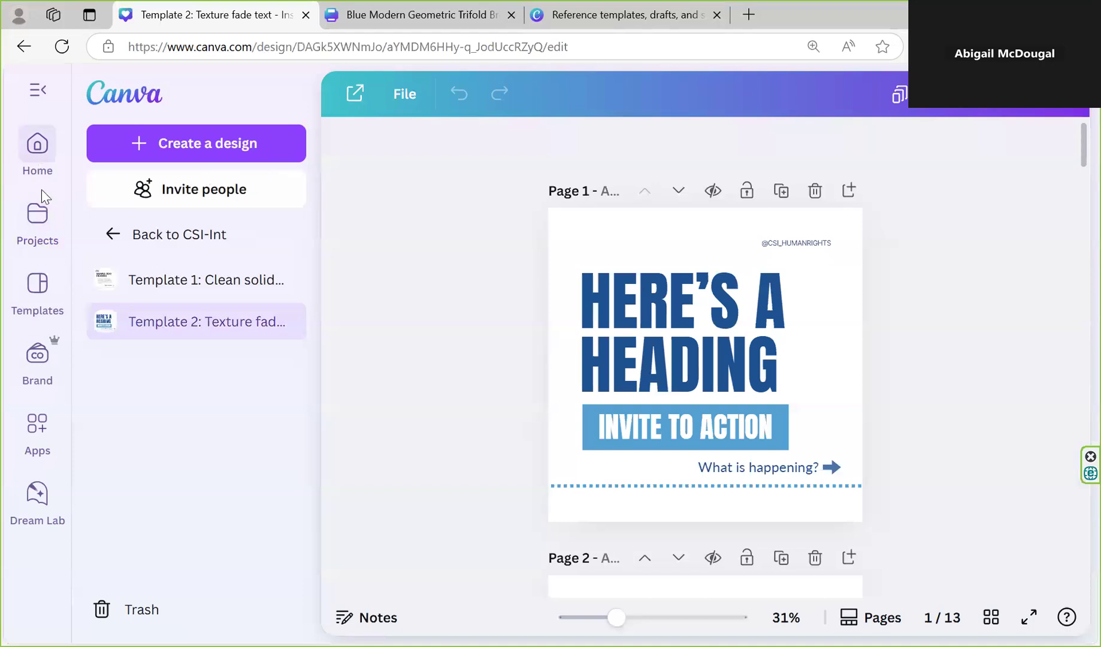
left_click(69, 235)
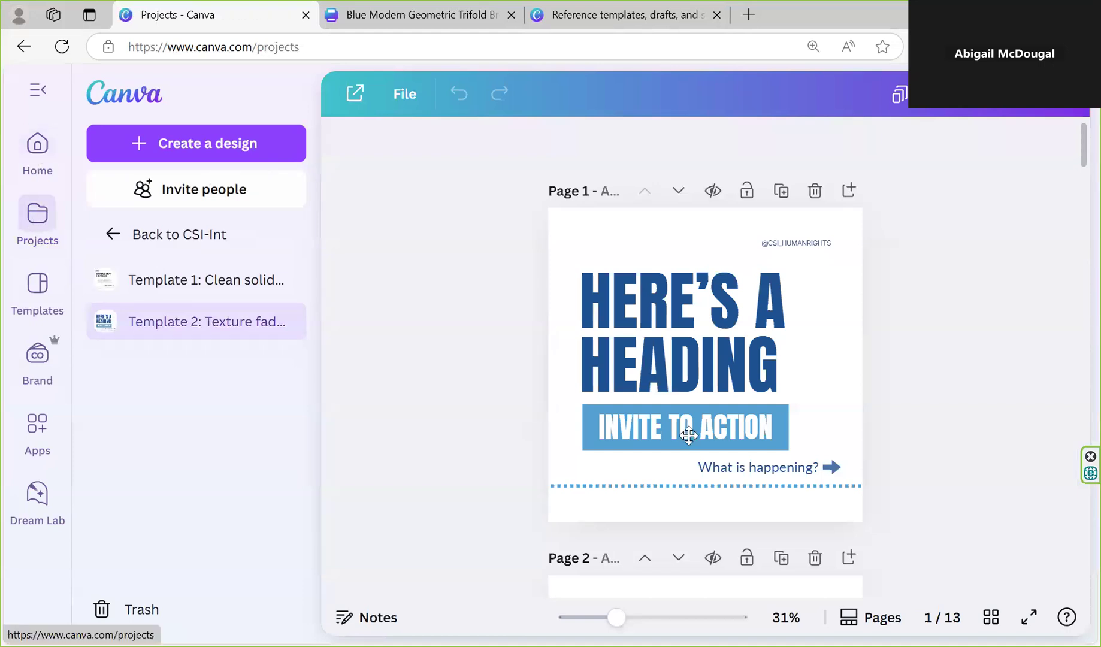